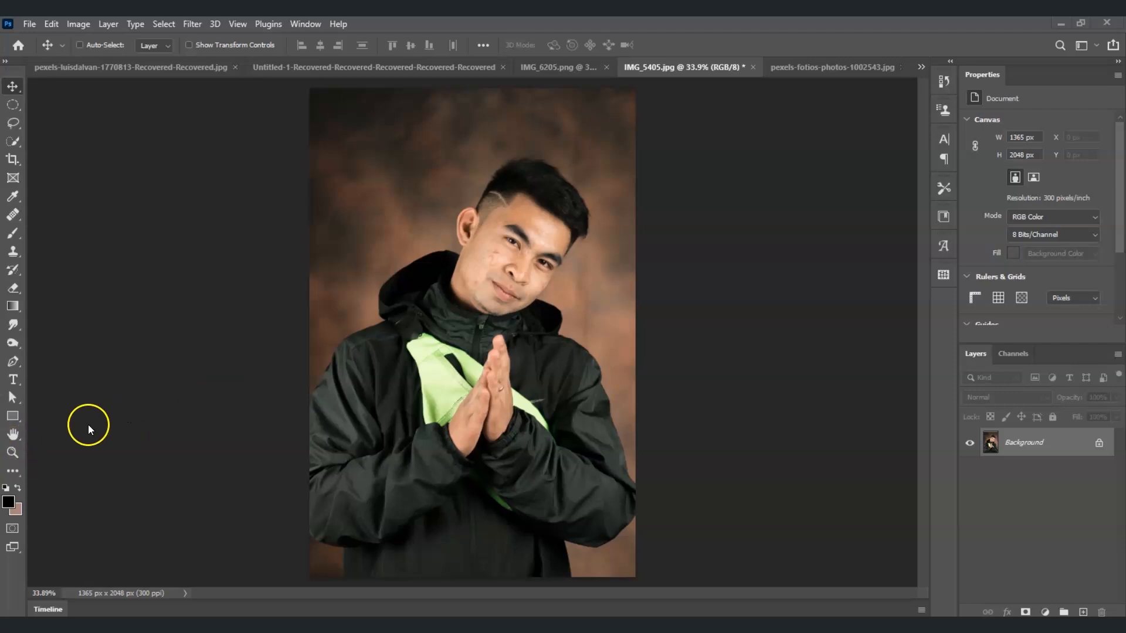
Set the Pen tool to draw in Path mode for outlining the man's head.
key("z")
left_click(510, 250)
left_click(560, 349)
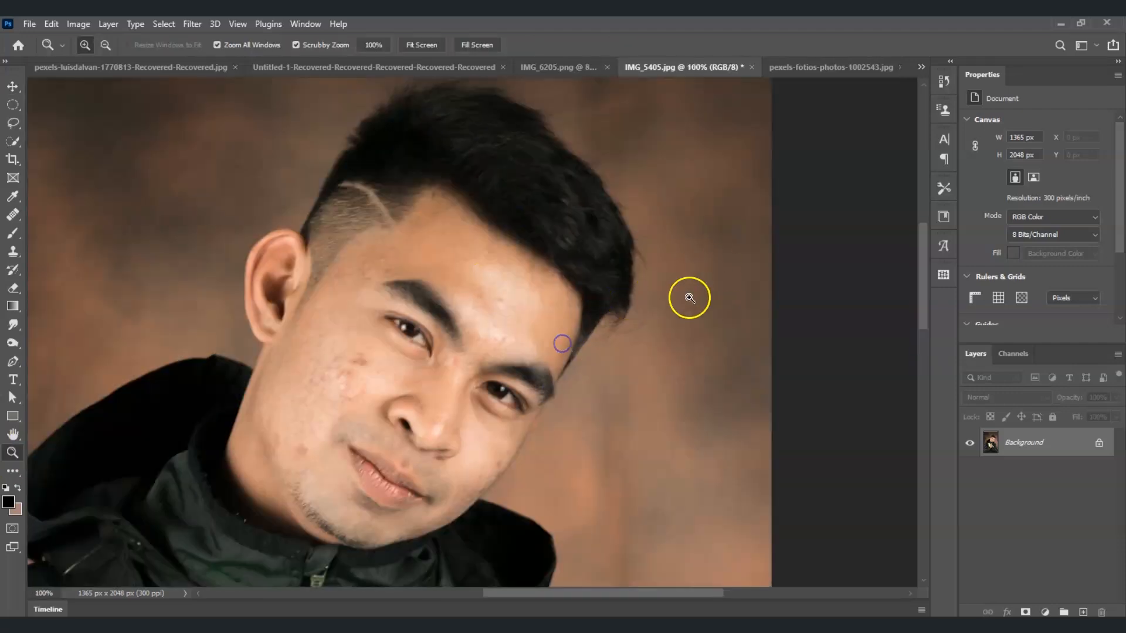
left_click_drag(661, 592, 647, 592)
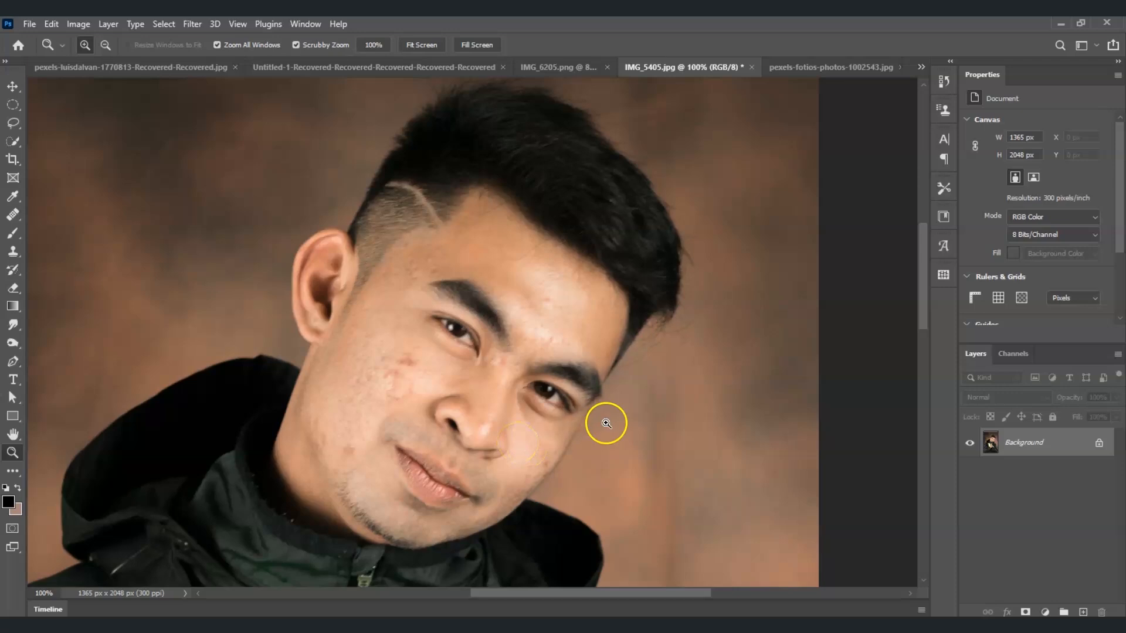
left_click(14, 362)
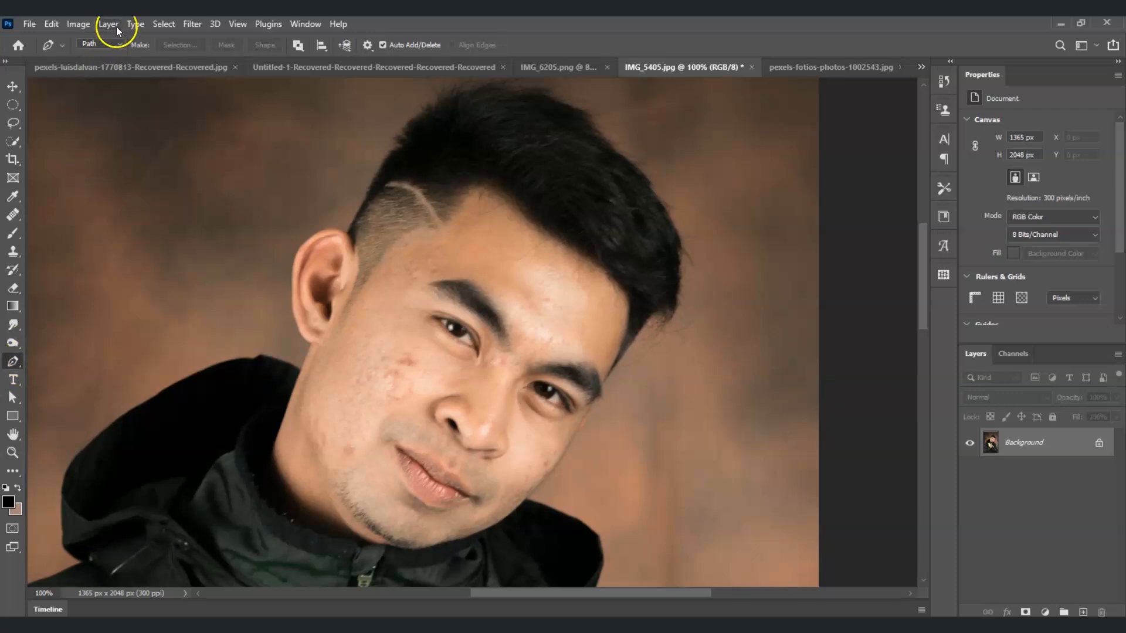
left_click(121, 47)
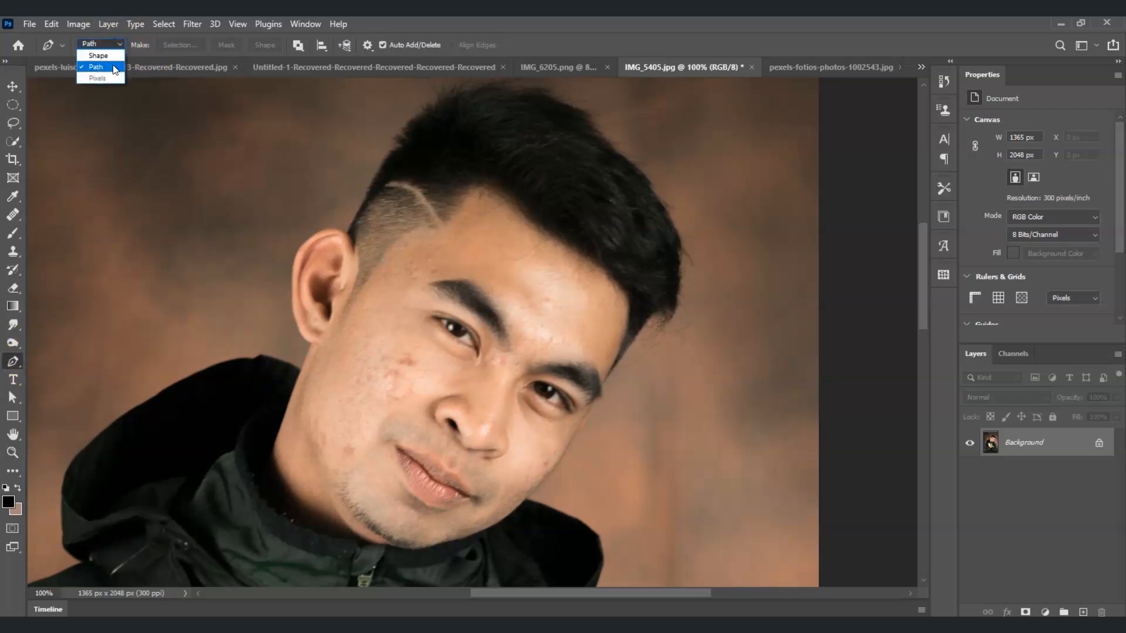
left_click(114, 69)
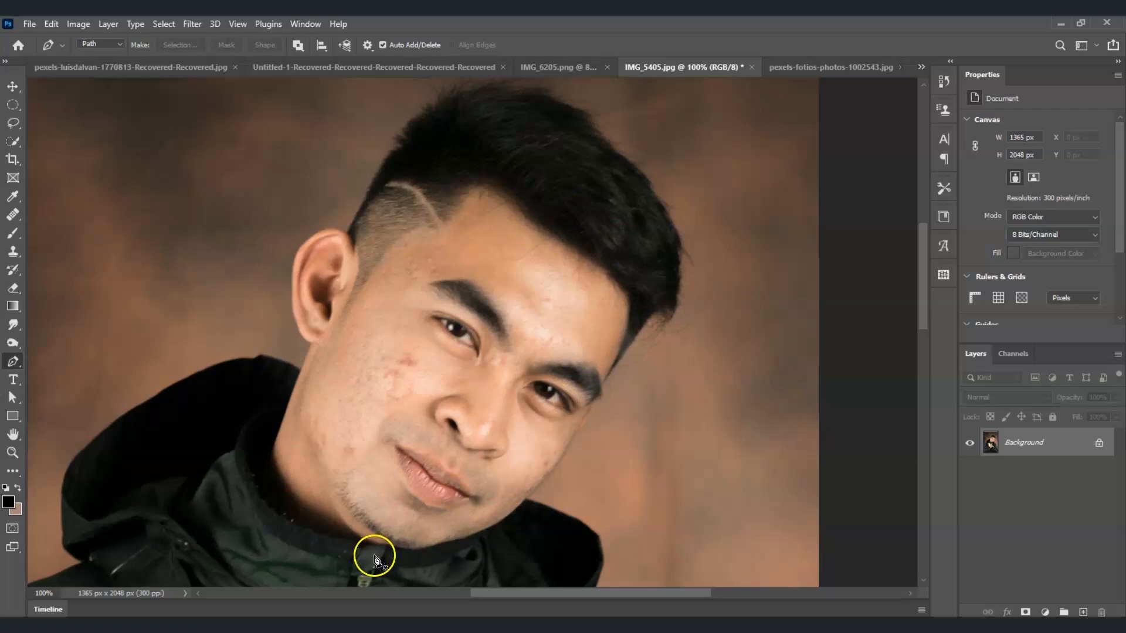
Trace a closed path around the man's head, following the jaw, ear, hair, far cheek and chin.
left_click(373, 534)
left_click(353, 515)
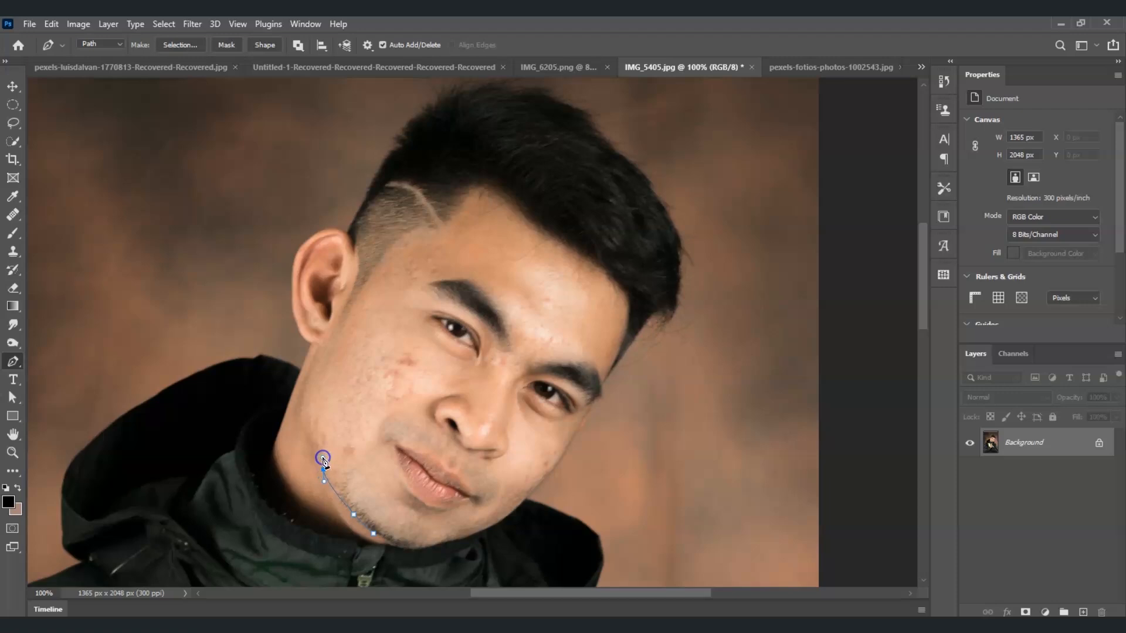
left_click(309, 342)
left_click(358, 212)
left_click(370, 188)
left_click(384, 163)
left_click(392, 152)
left_click(398, 142)
left_click(405, 131)
left_click(413, 122)
left_click(423, 113)
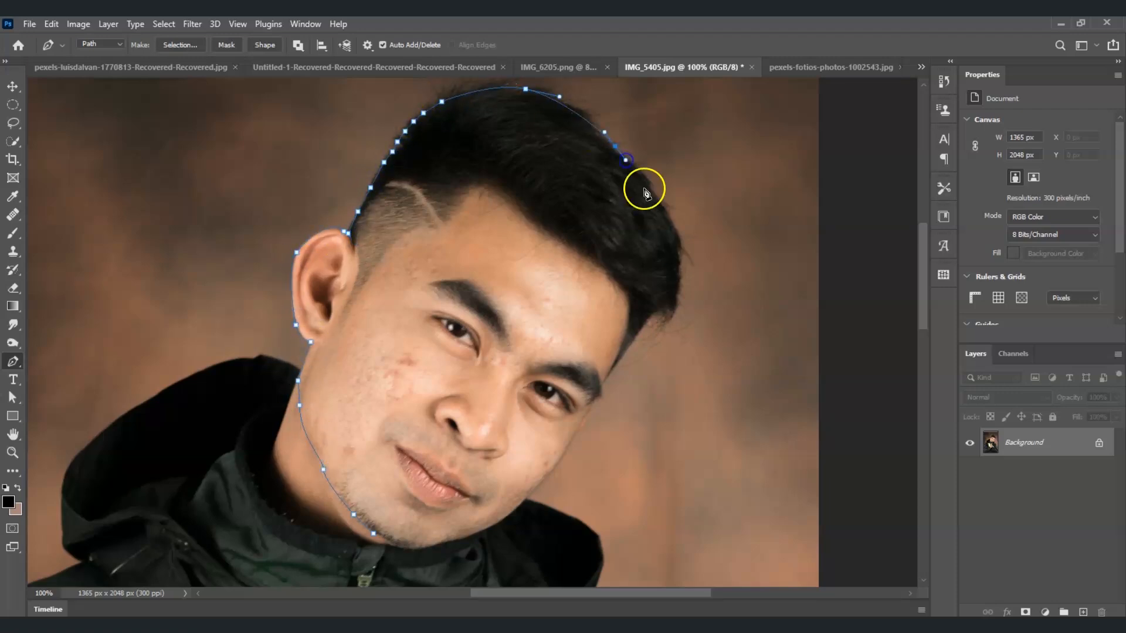
left_click(571, 440)
left_click(530, 495)
left_click(471, 536)
left_click(435, 547)
left_click(420, 546)
left_click(408, 548)
left_click(396, 551)
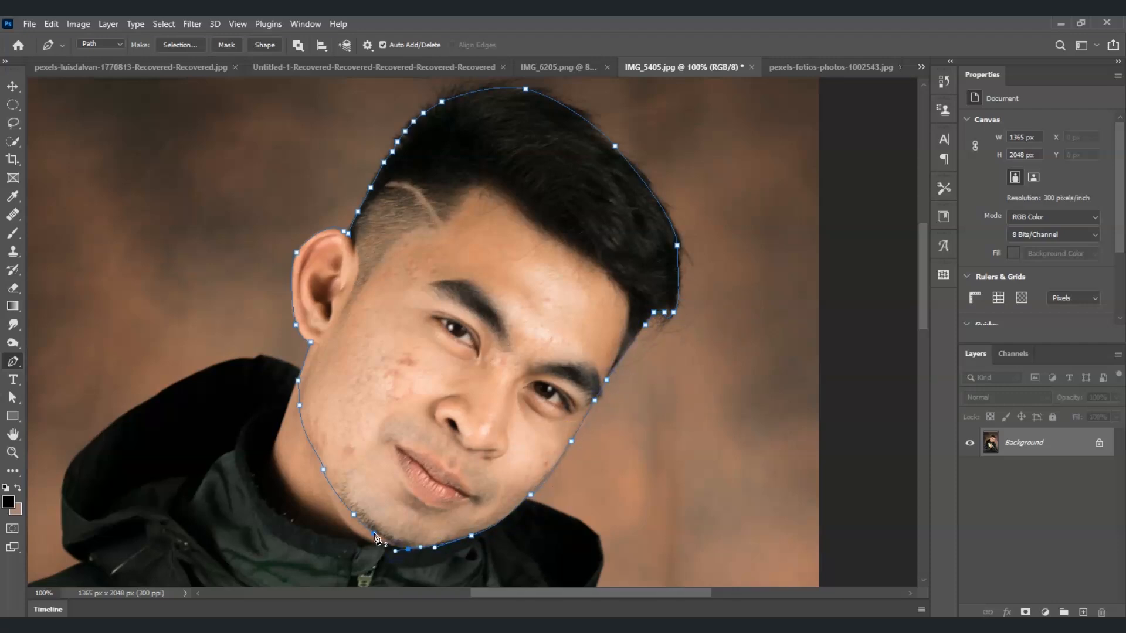
left_click(376, 535)
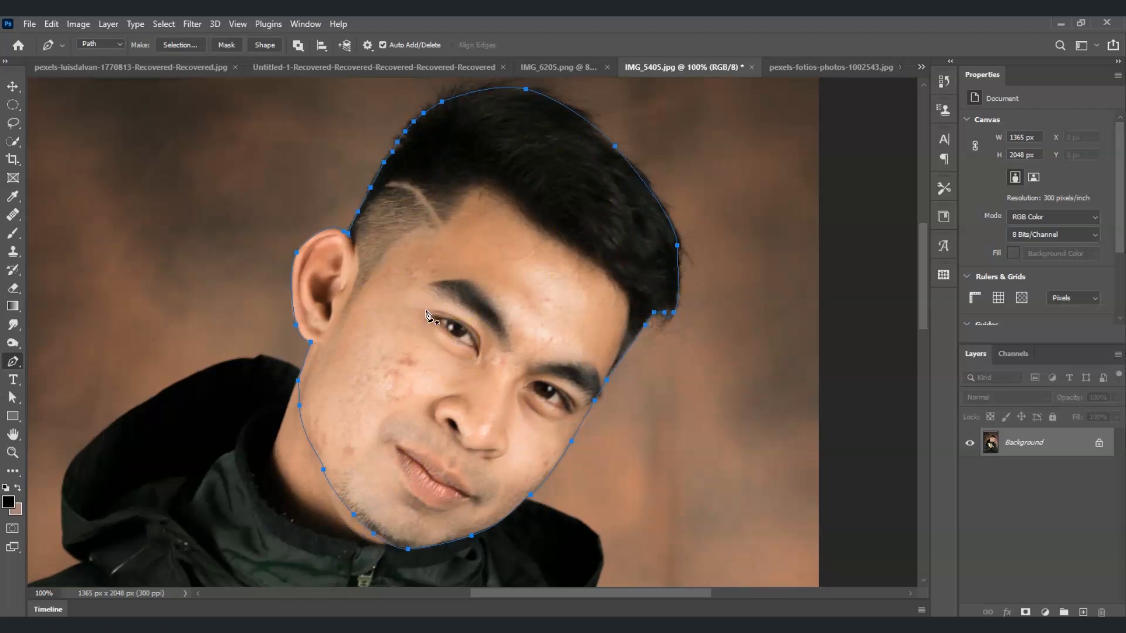
Convert the head path into a new anti-aliased selection with a feather radius of 1 pixel.
right_click(458, 258)
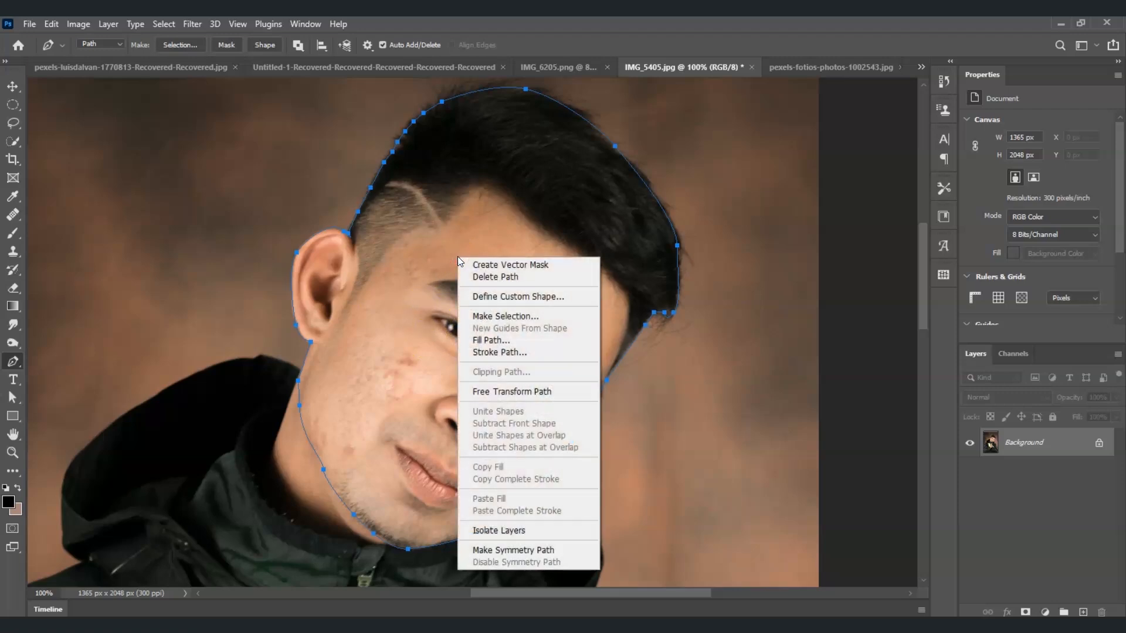
left_click(518, 317)
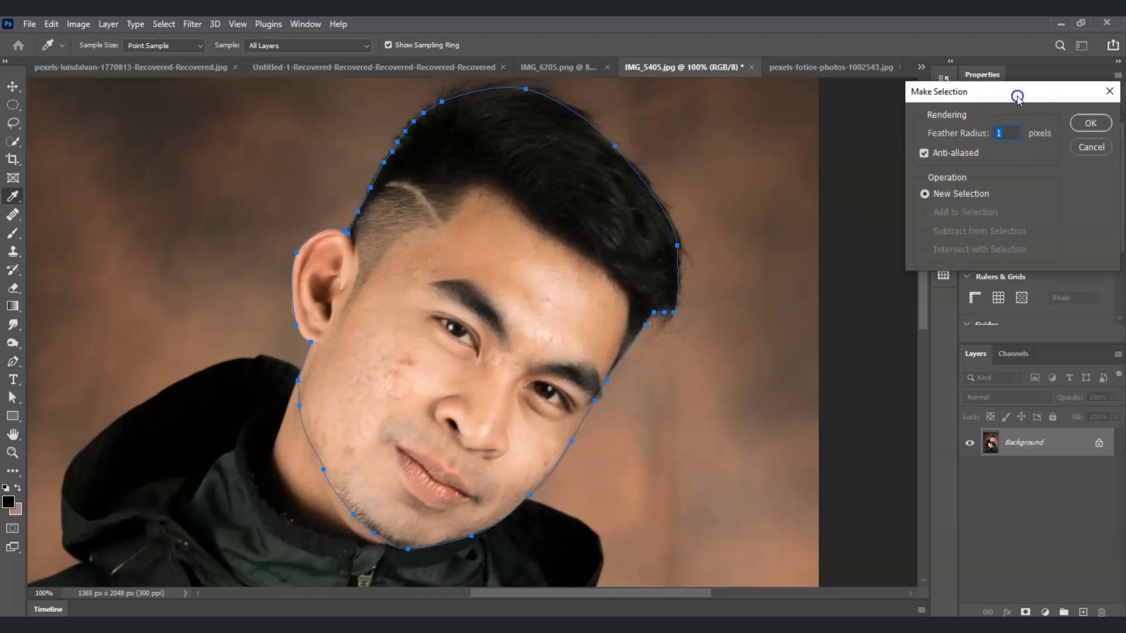
left_click_drag(1016, 94, 662, 184)
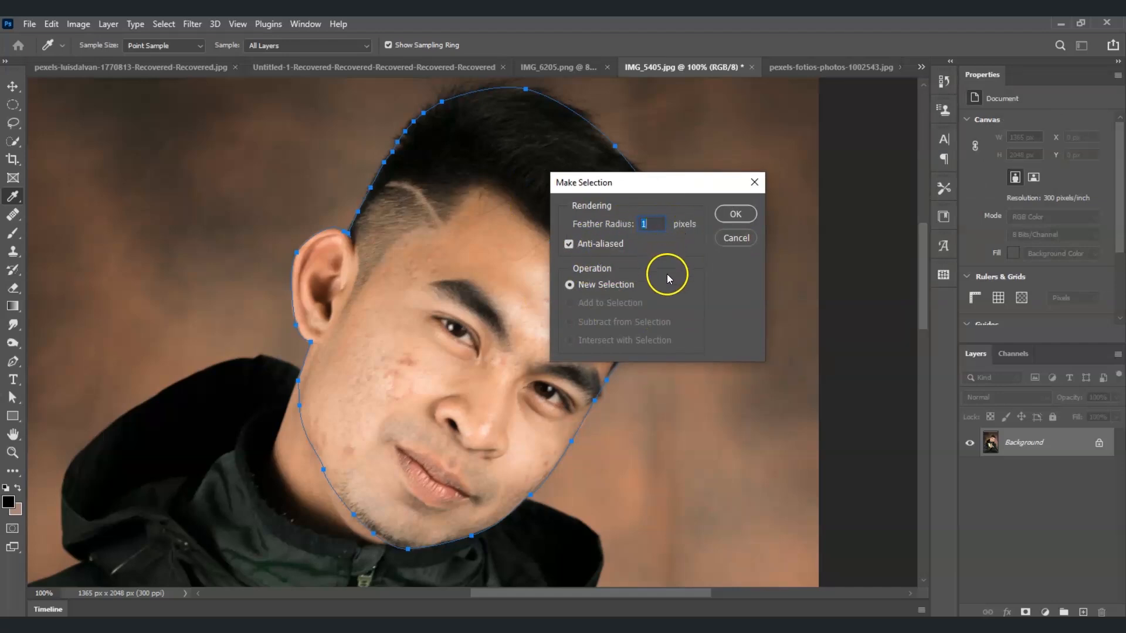
left_click(736, 216)
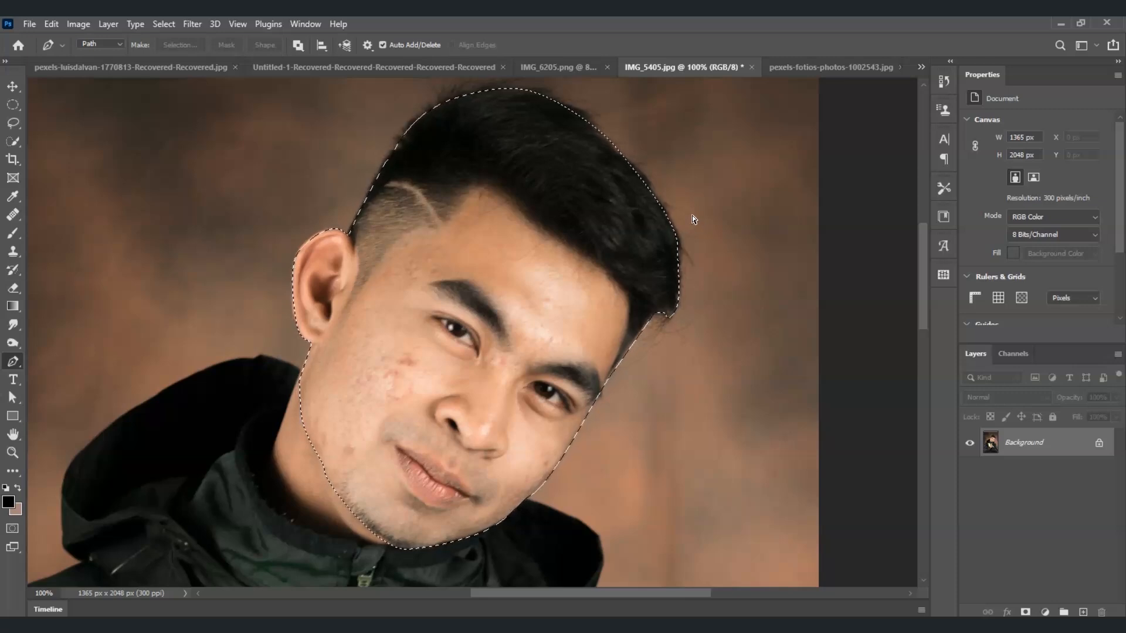
Copy the selected head onto its own layer and hide the Background layer.
key("ctrl+shift+alt+n")
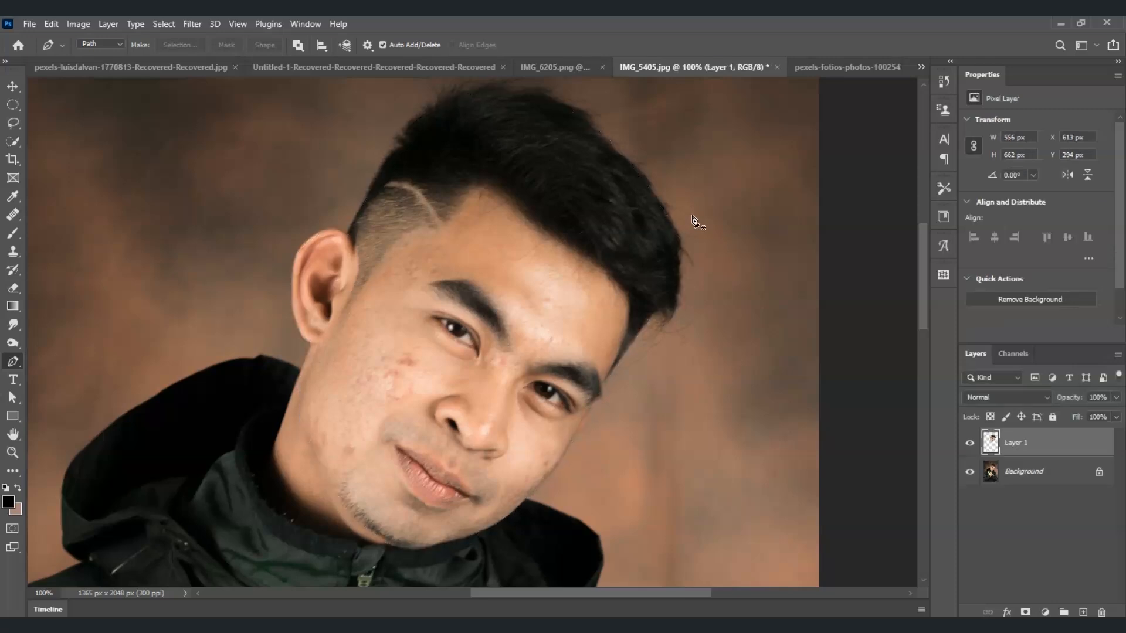
left_click(1055, 472)
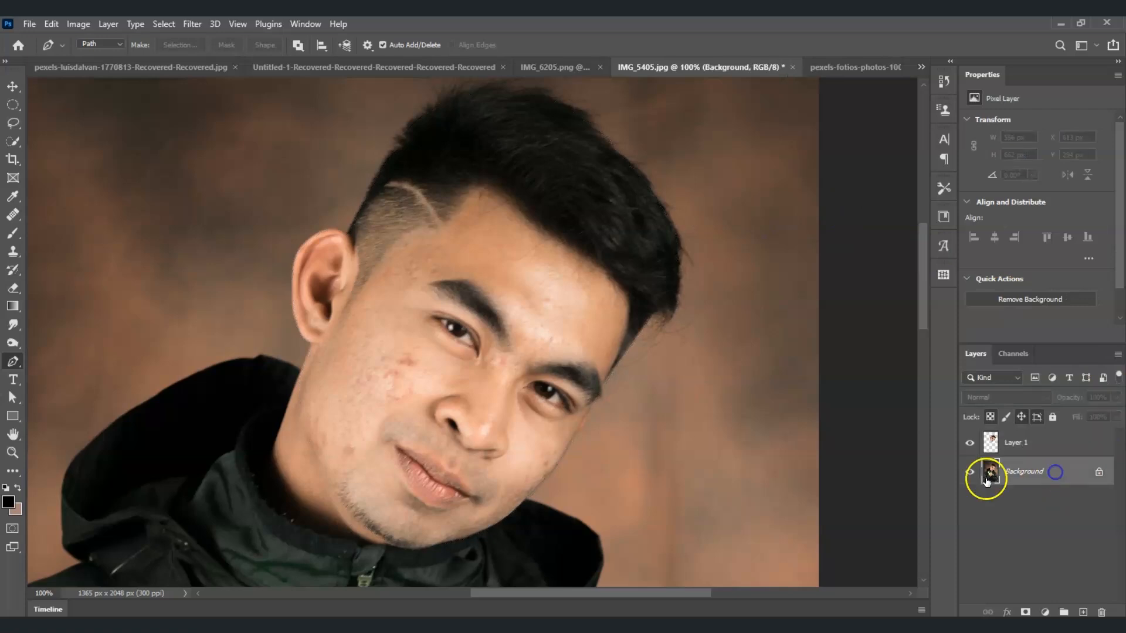
left_click(970, 472)
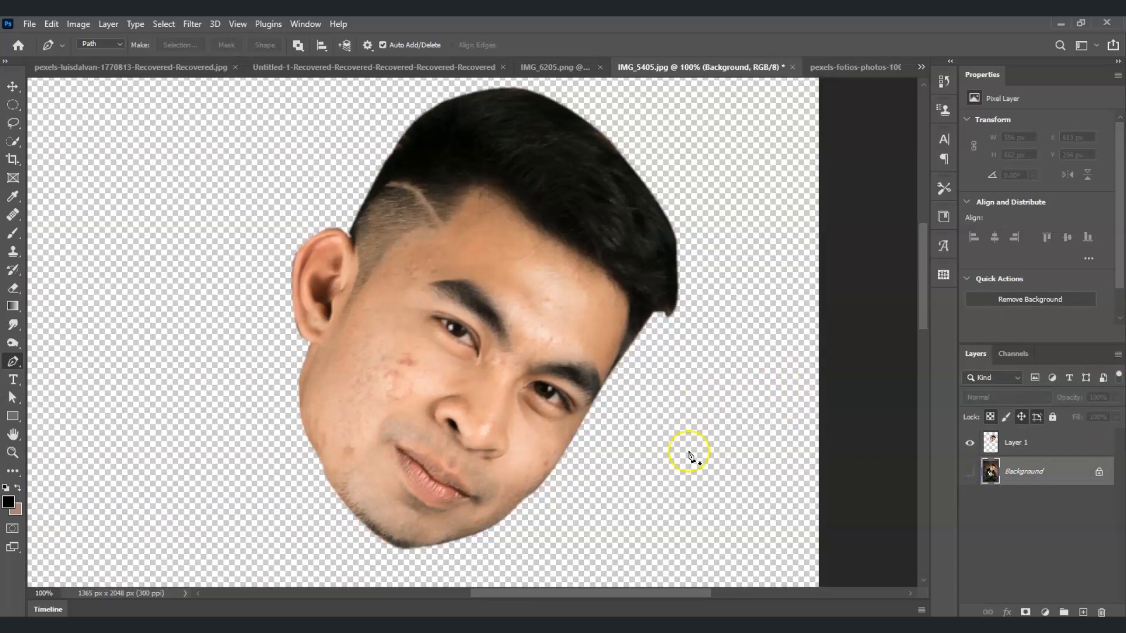
Rotate the head on Layer 1 about -35.5° until upright, enlarge it to about 198%, and center it on the canvas.
left_click(12, 452)
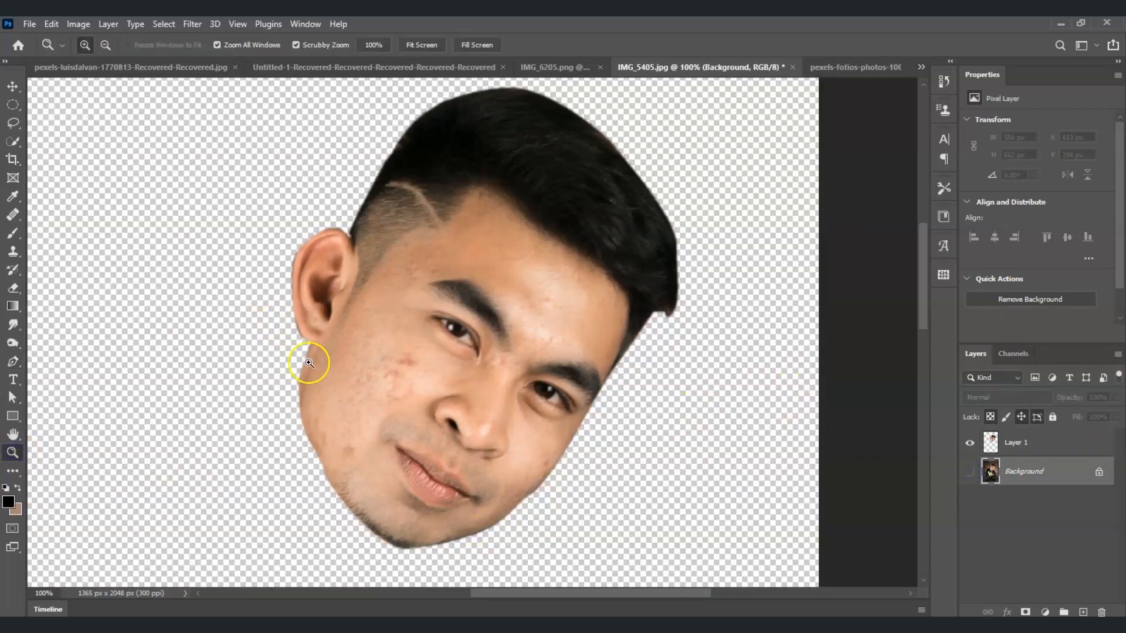
left_click(423, 48)
left_click(1060, 442)
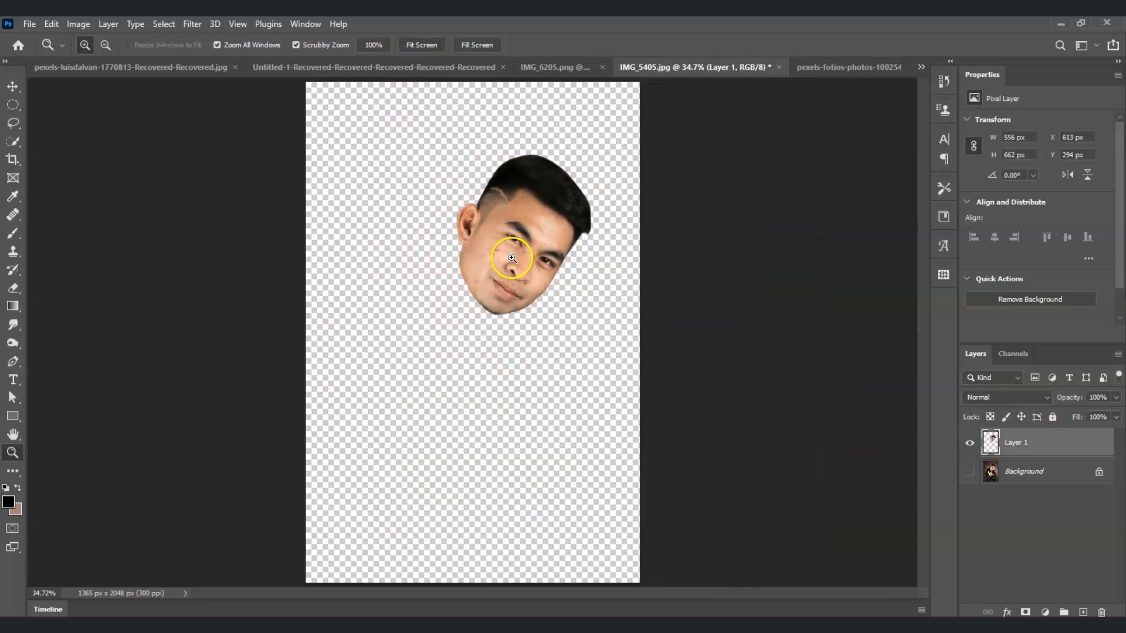
key("ctrl+t")
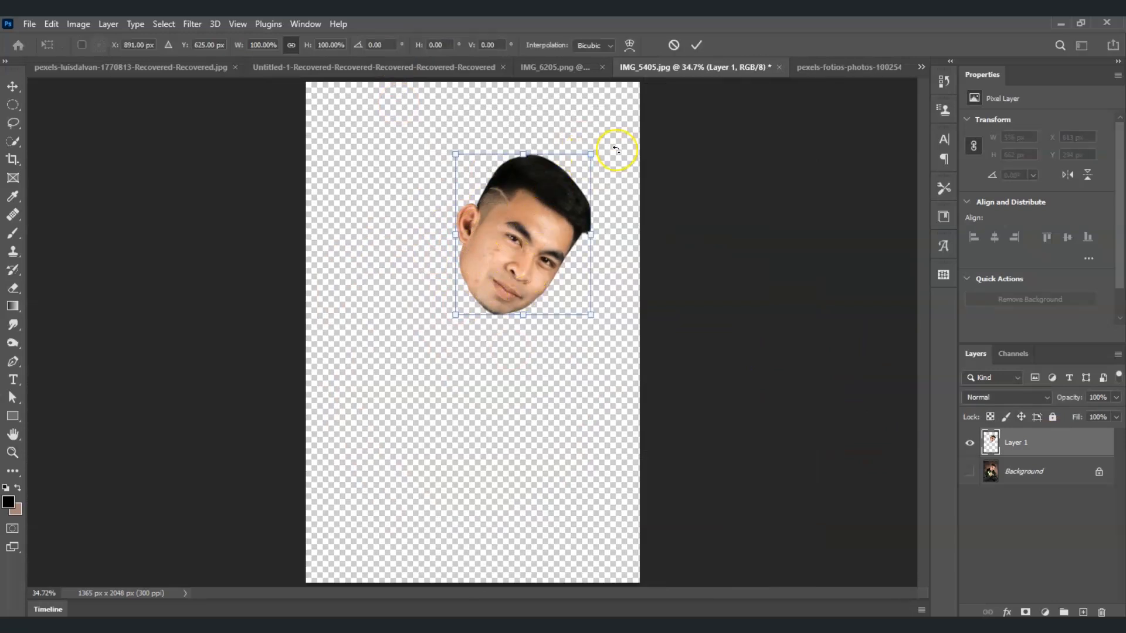
left_click_drag(618, 146, 546, 120)
left_click_drag(538, 251, 483, 334)
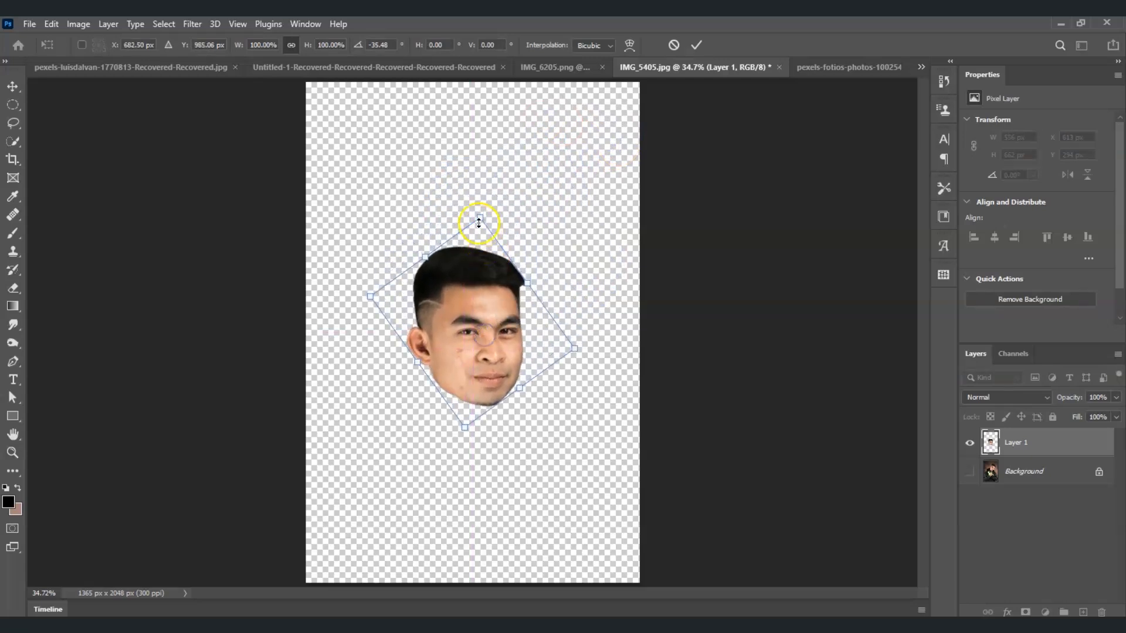
left_click_drag(479, 220, 493, 23)
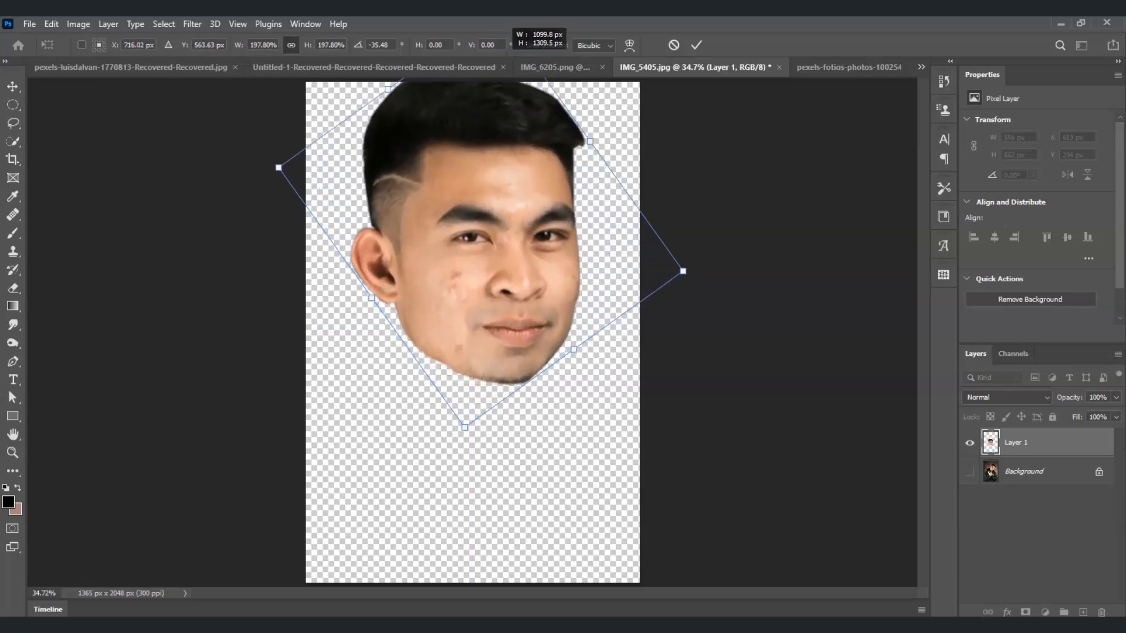
left_click_drag(461, 234, 461, 322)
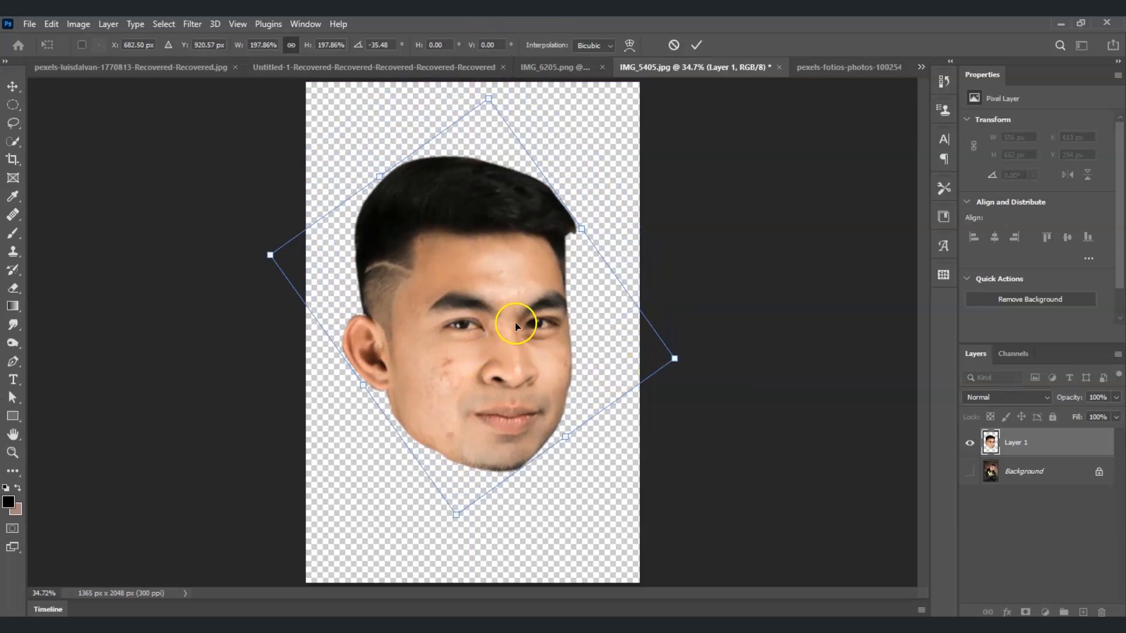
key("Return")
key("z")
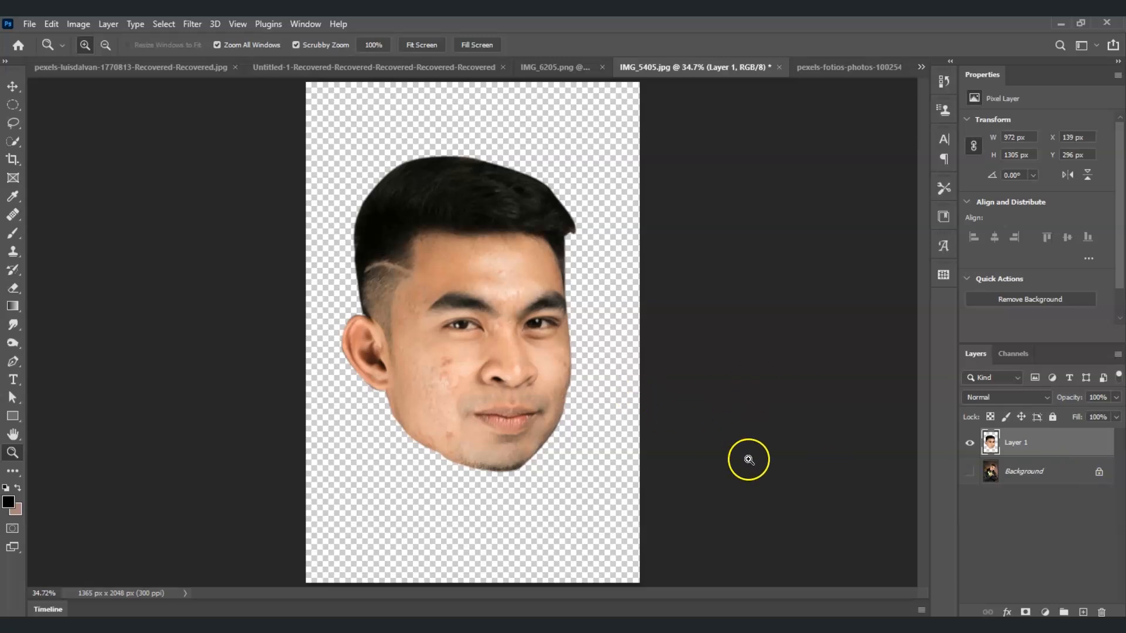
Add a Solid Color fill layer in grayish pink 978888 between the head layer and the Background.
left_click(1026, 502)
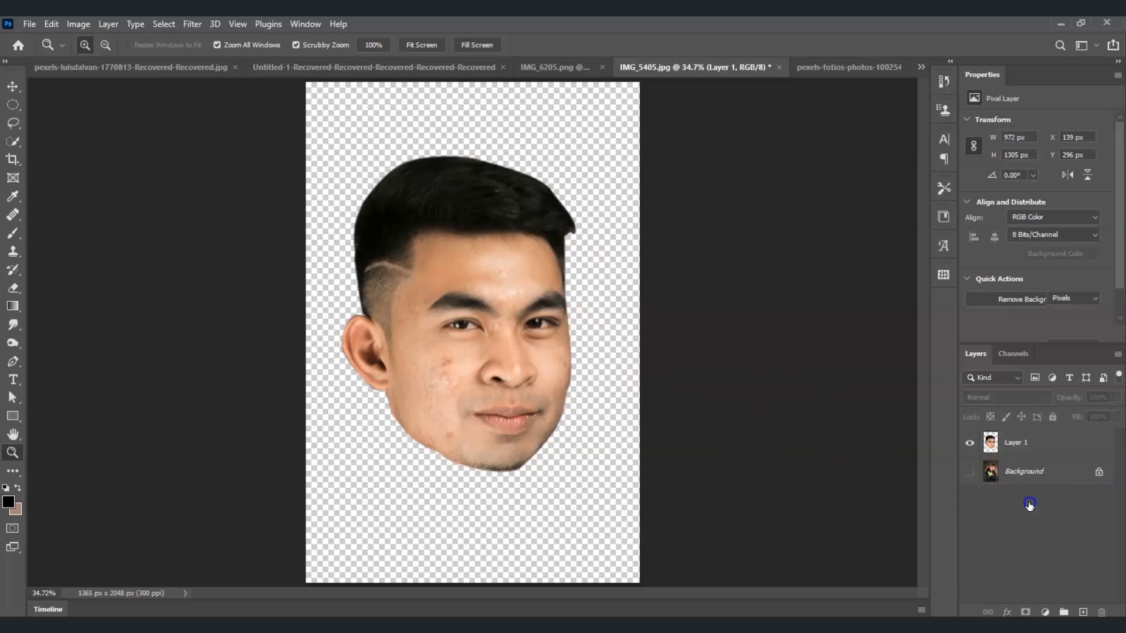
left_click(1037, 475)
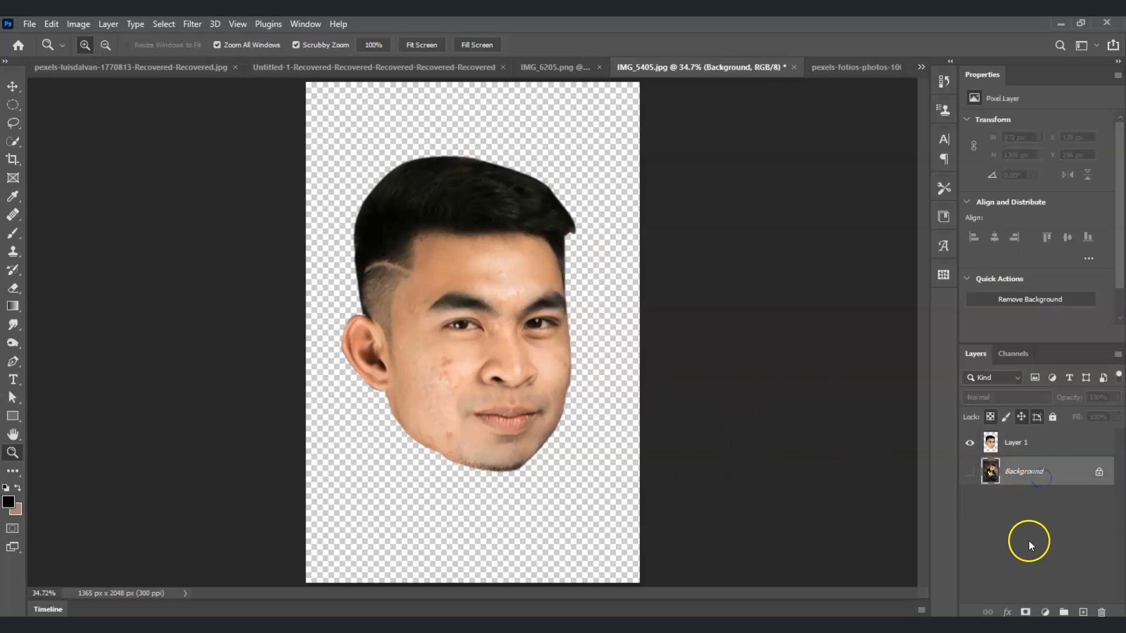
left_click(1046, 612)
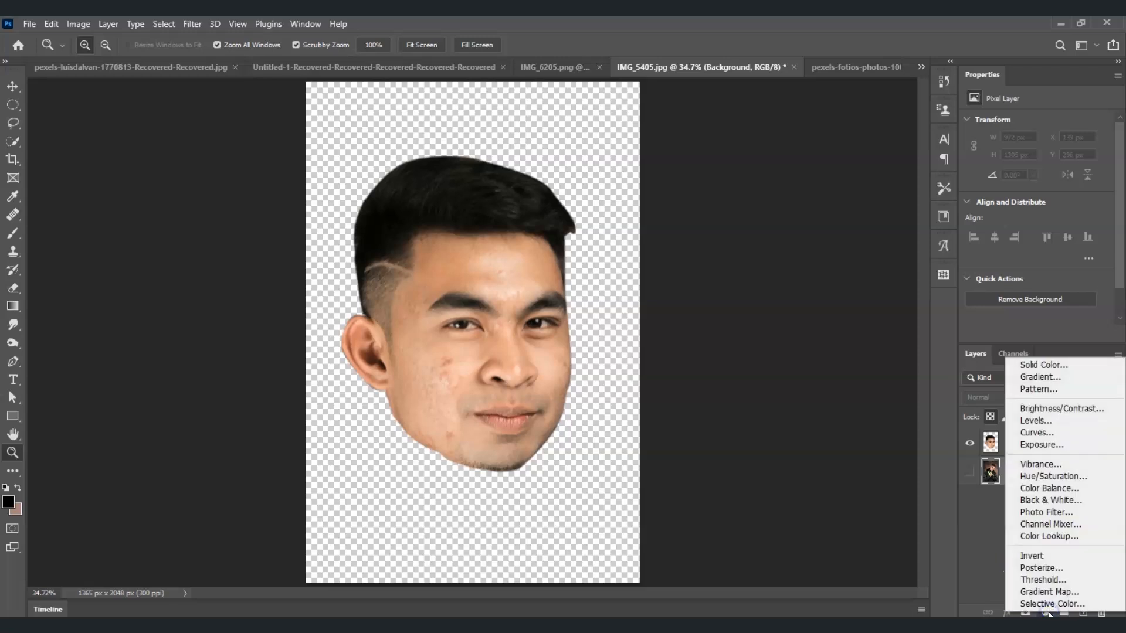
left_click(1044, 365)
left_click(825, 209)
left_click_drag(824, 208, 772, 174)
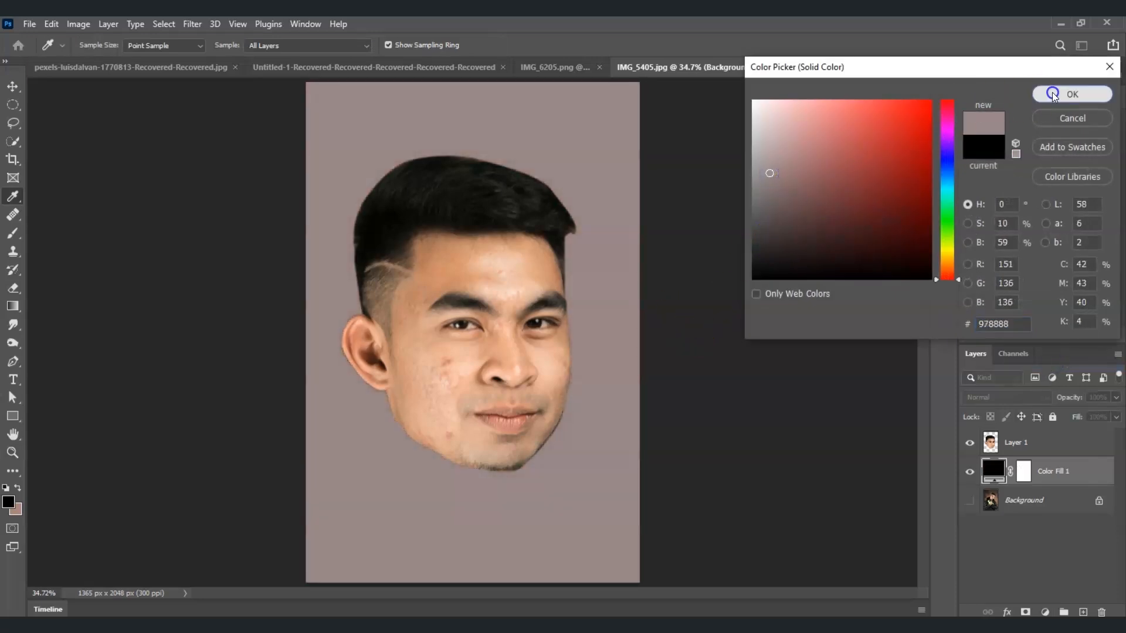
left_click(1072, 94)
key("z")
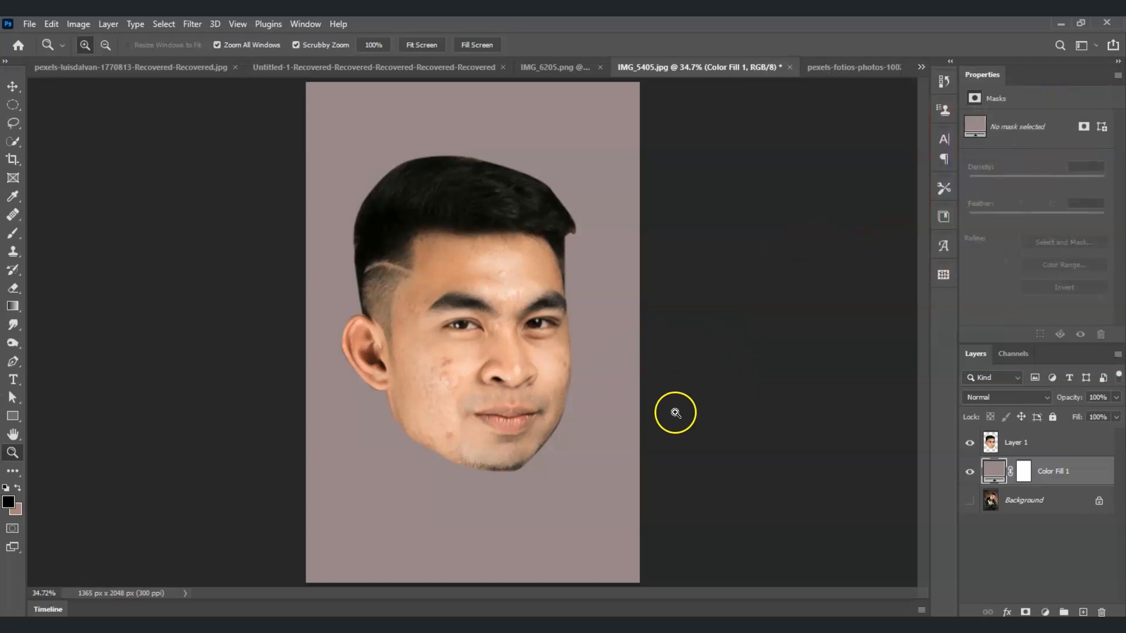
Duplicate the head layer and hide the original Layer 1.
left_click(1032, 450)
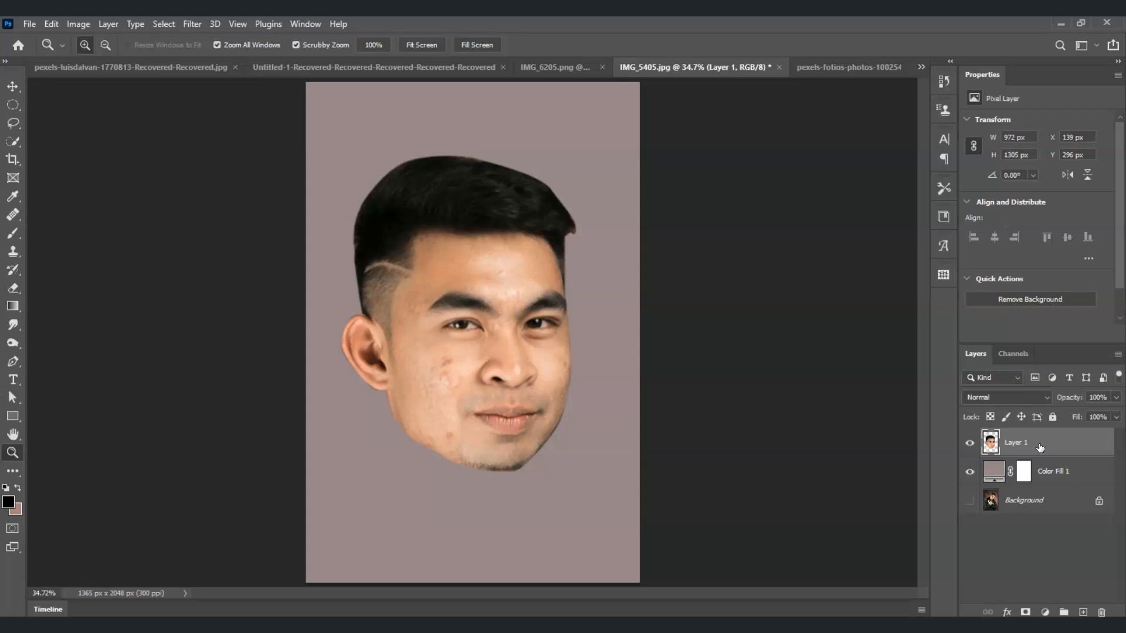
key("ctrl+j")
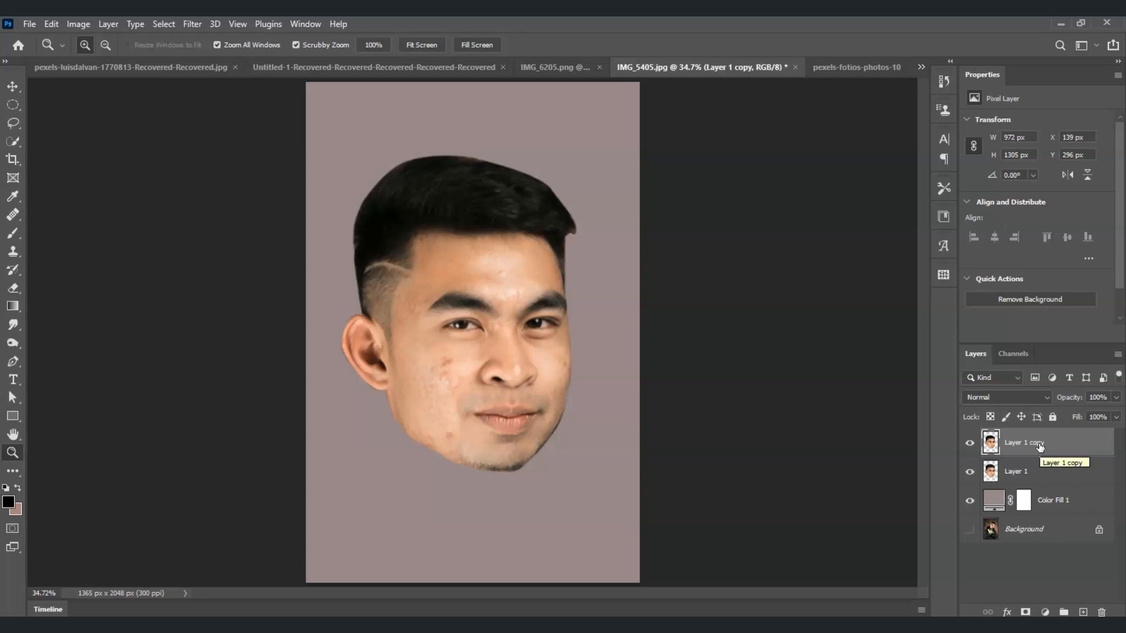
left_click(970, 471)
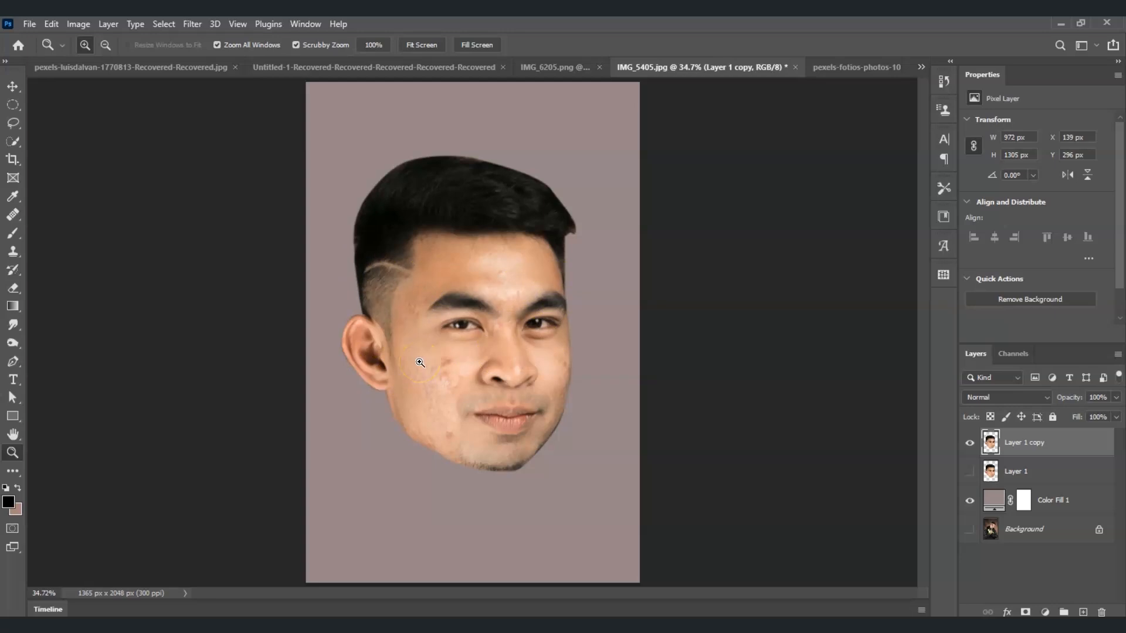
Draw a closed Pen path on Layer 1 copy around the chin and jaw, curving from below the ear across the mouth.
left_click(1038, 445)
key("p")
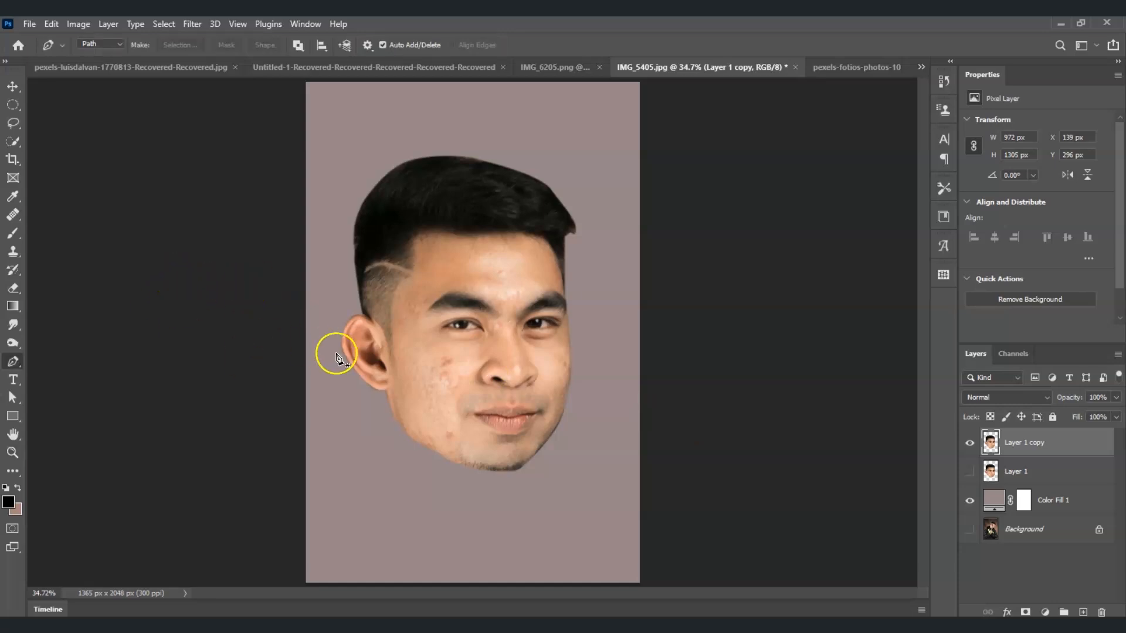
left_click(384, 391)
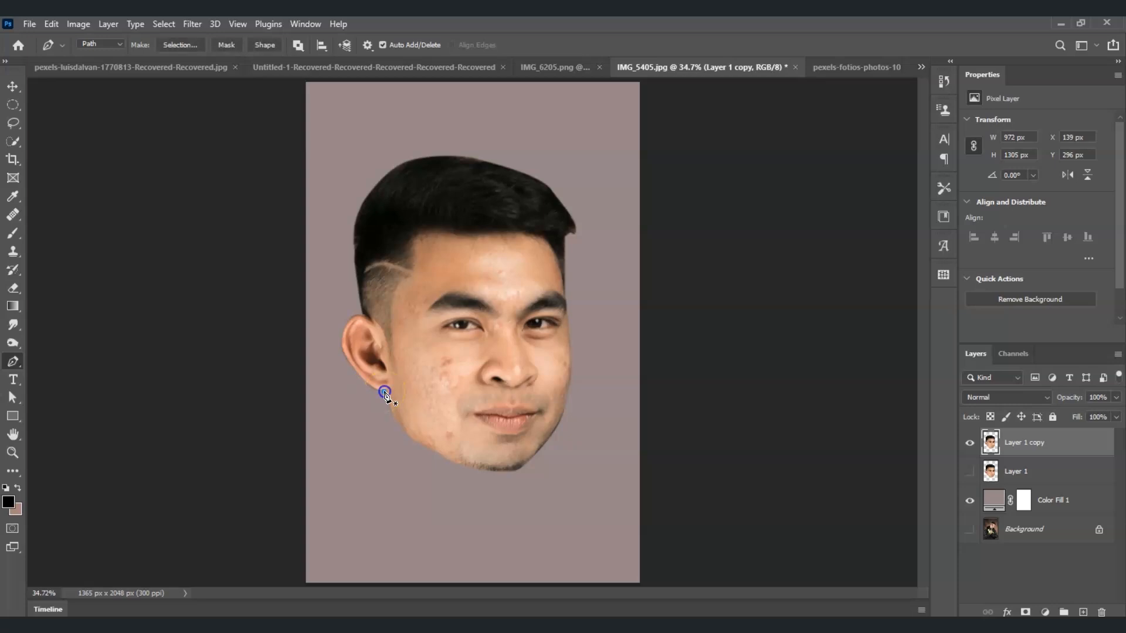
left_click(568, 392)
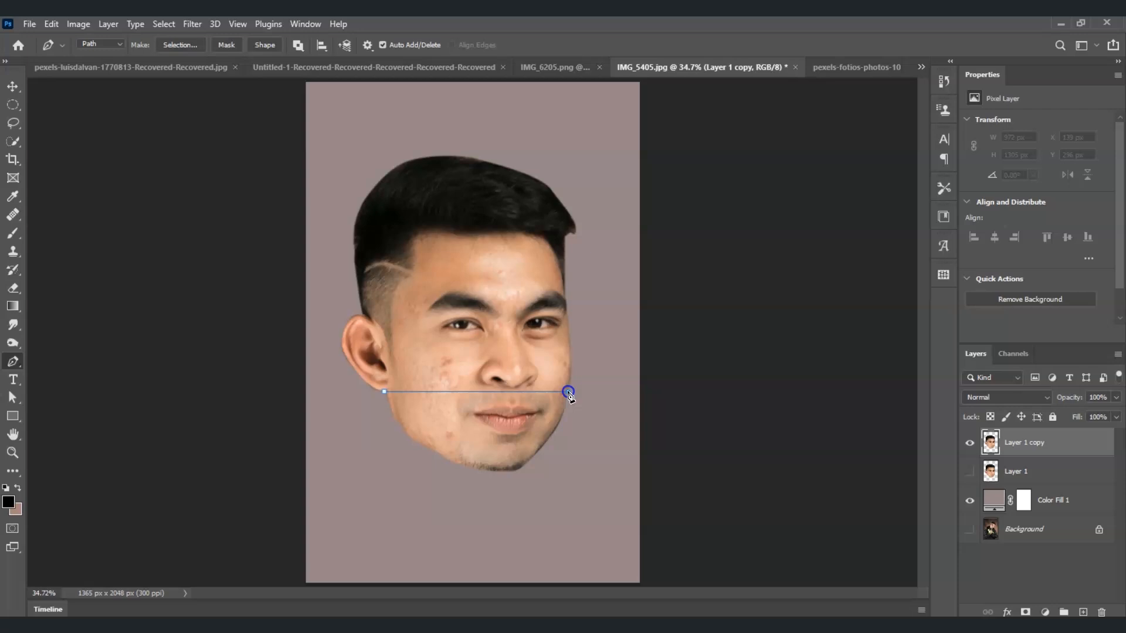
left_click_drag(568, 391, 575, 337)
left_click_drag(576, 335, 576, 335)
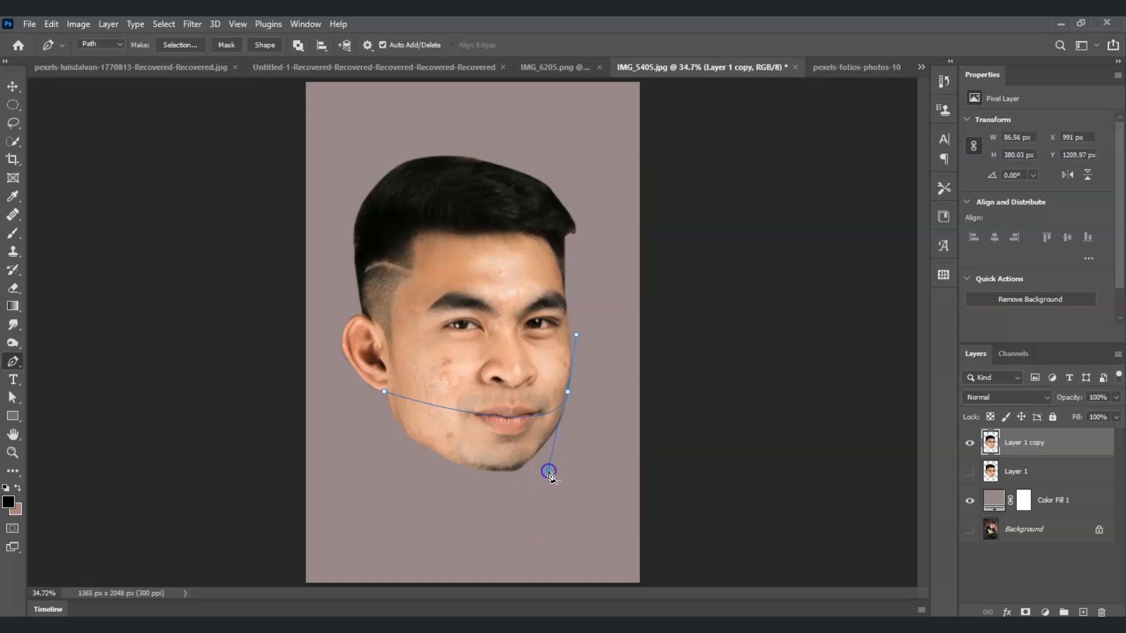
left_click(586, 414)
left_click(554, 462)
left_click_drag(473, 489, 458, 483)
left_click(384, 391)
Convert the chin path to a selection with a 1-pixel feather and cut that piece onto its own layer.
right_click(509, 432)
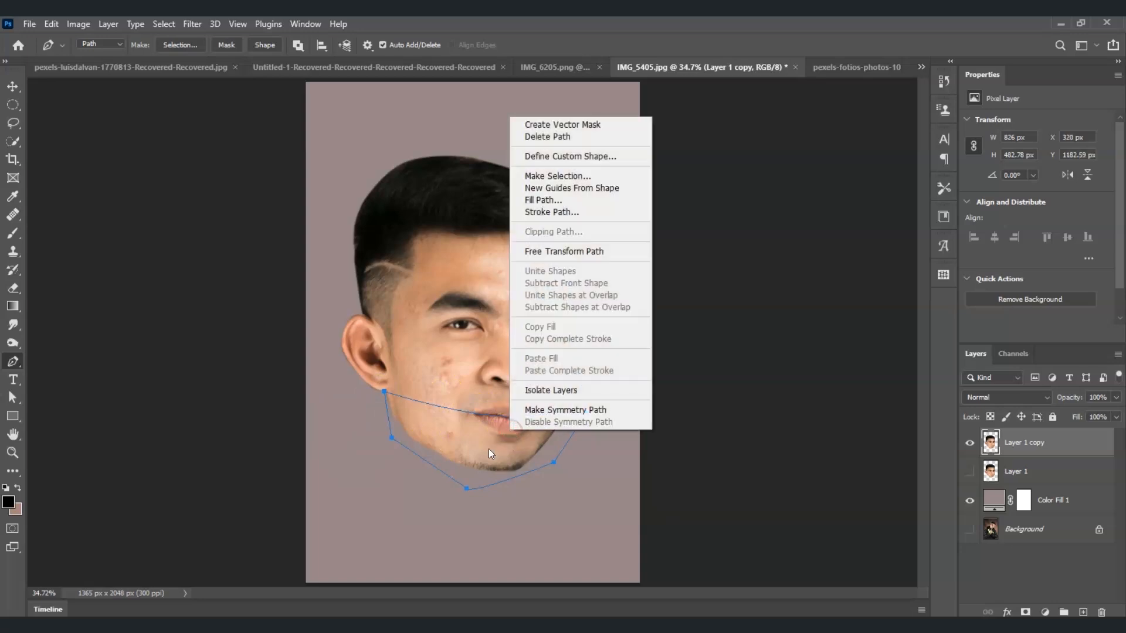
left_click(568, 178)
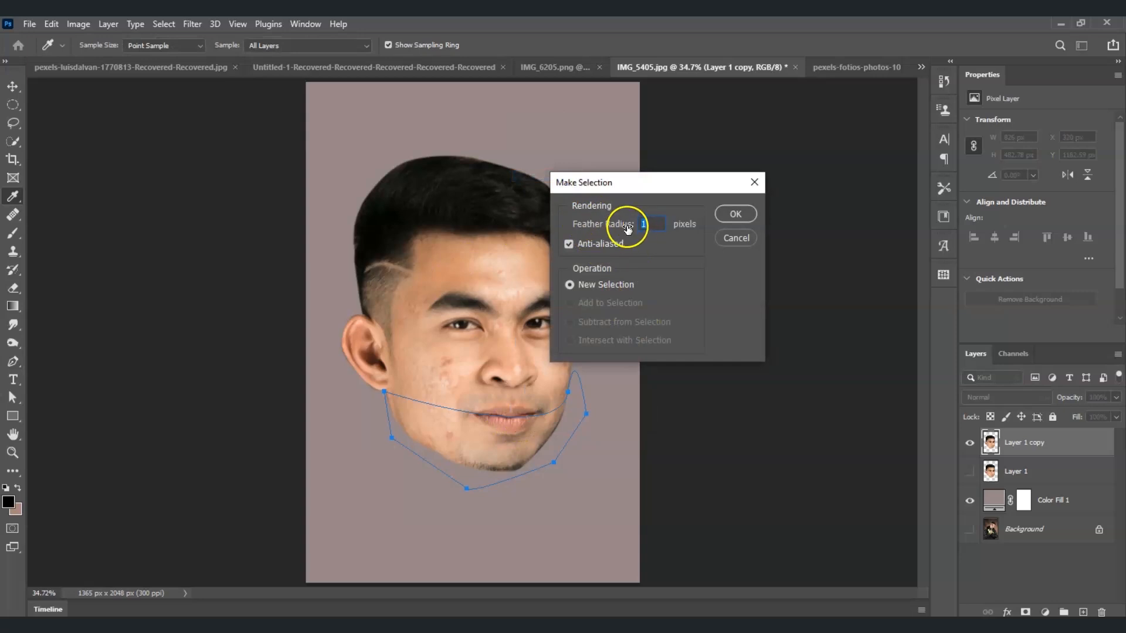
left_click(734, 216)
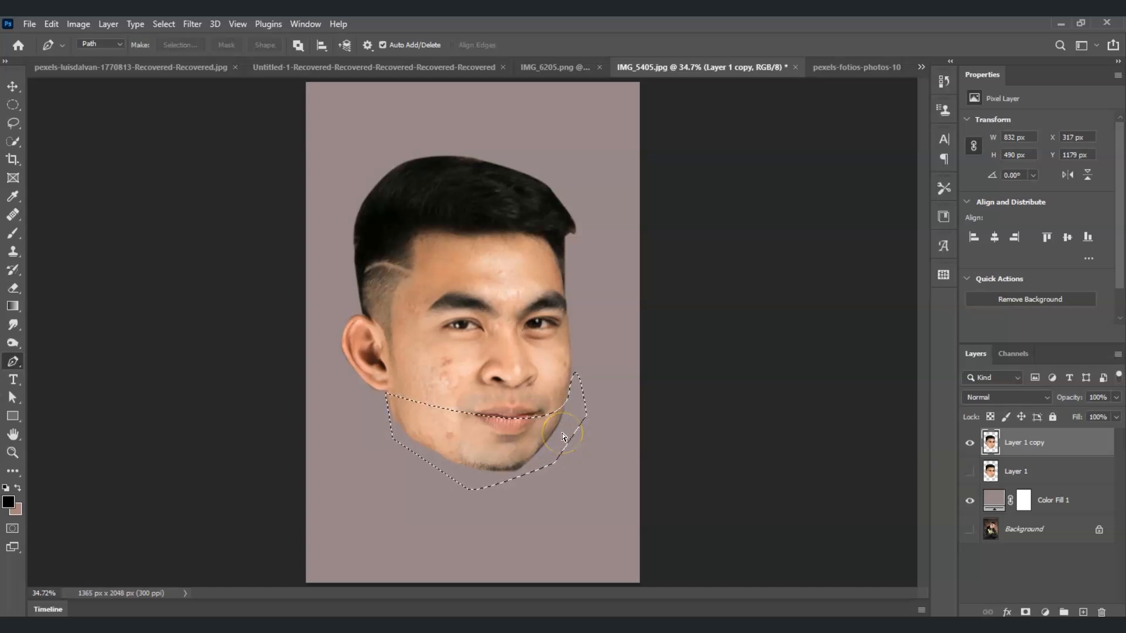
key("ctrl+j")
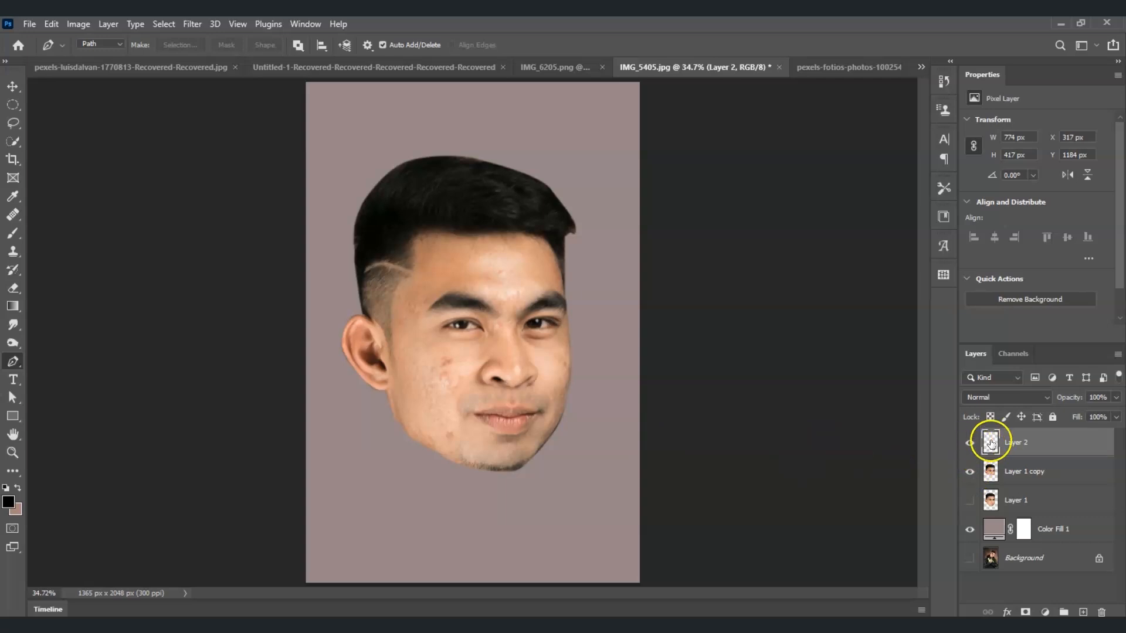
Move Layer 1 copy above the chin piece on Layer 2 and hide Layer 2.
left_click(970, 444)
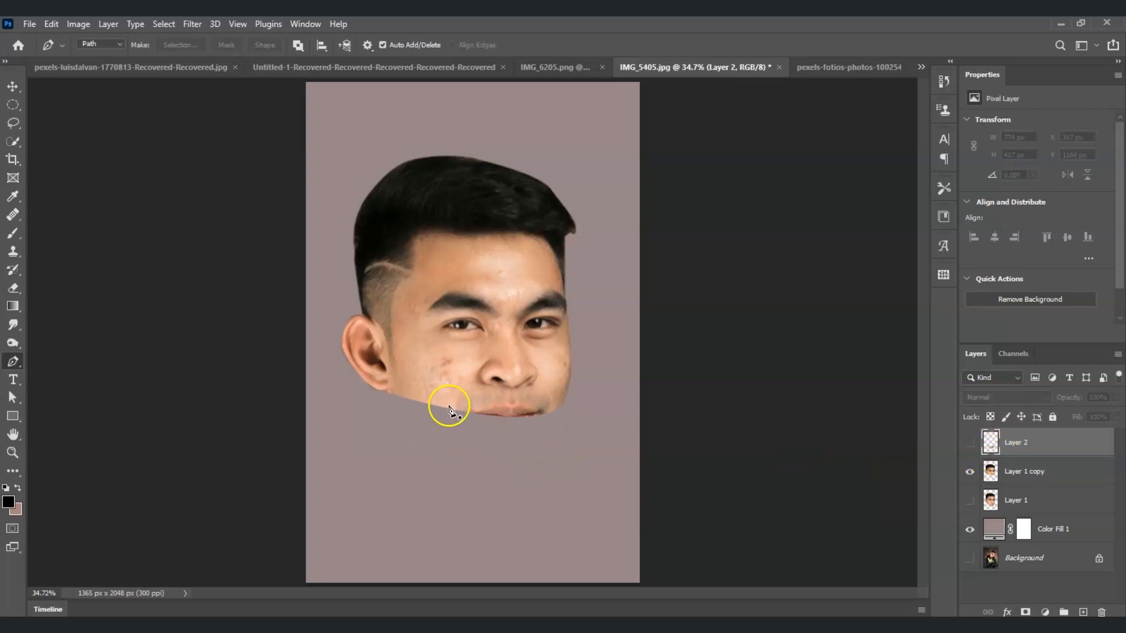
left_click(969, 443)
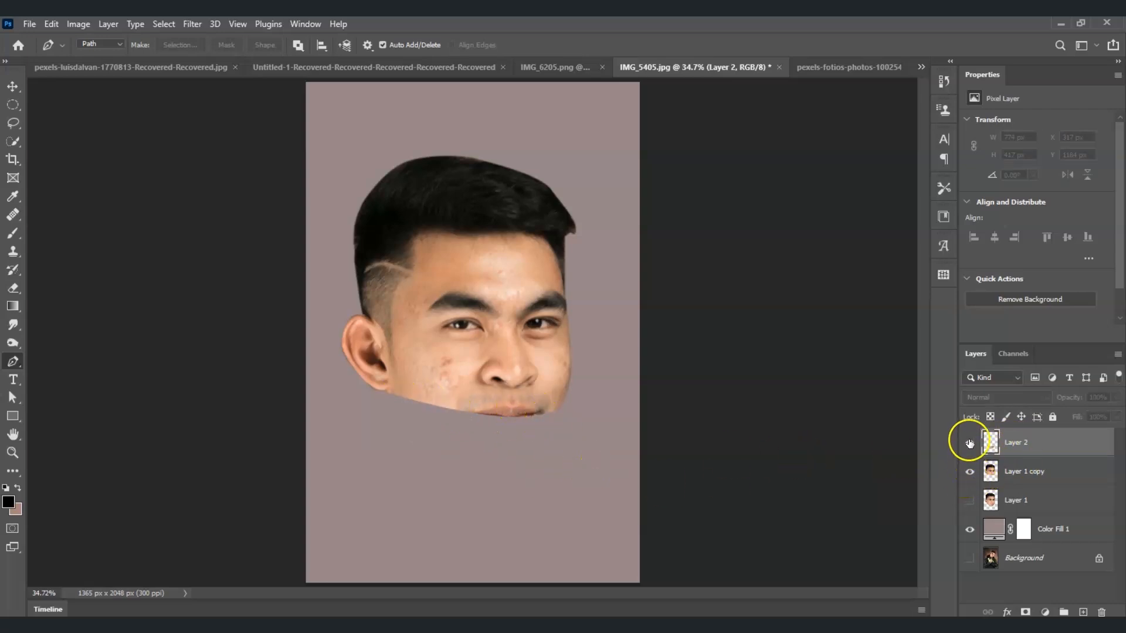
left_click(971, 473)
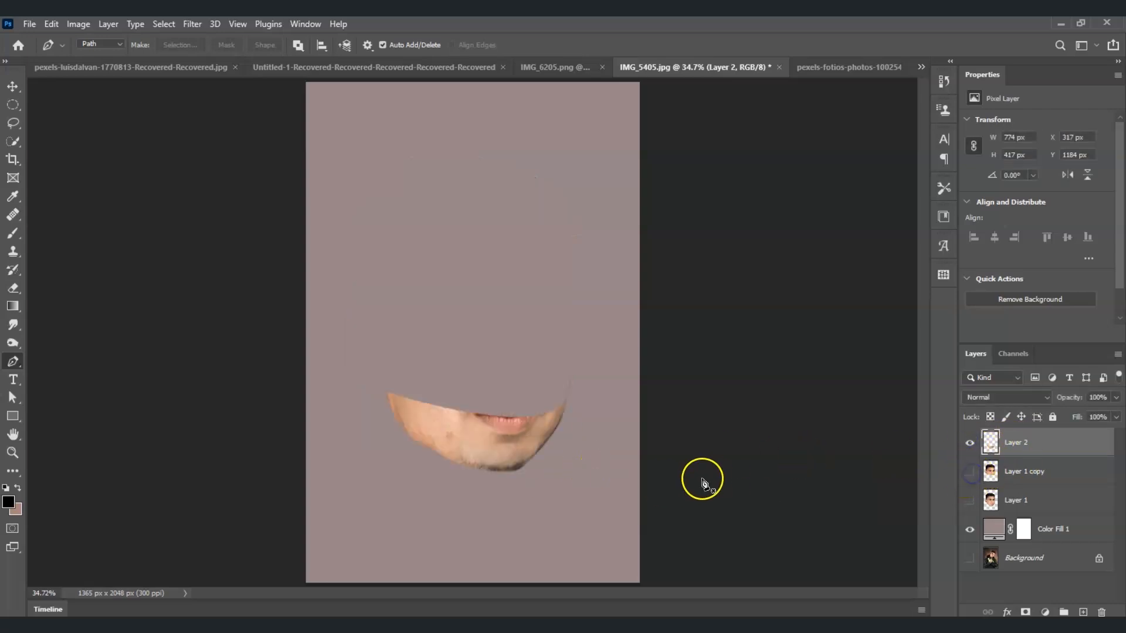
left_click(970, 472)
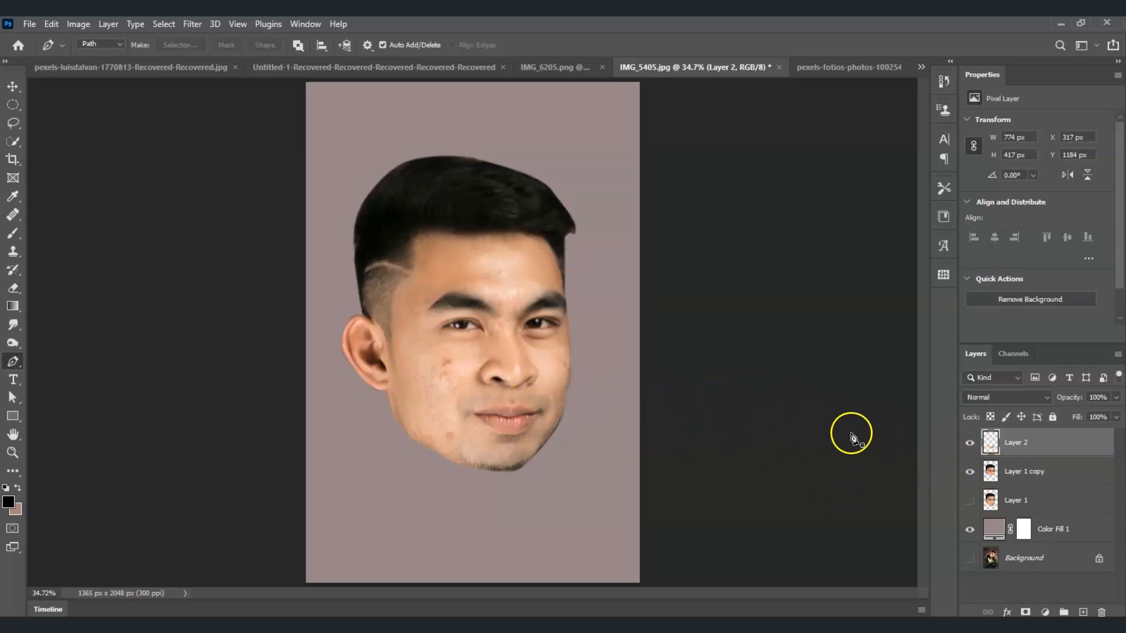
left_click(1020, 473)
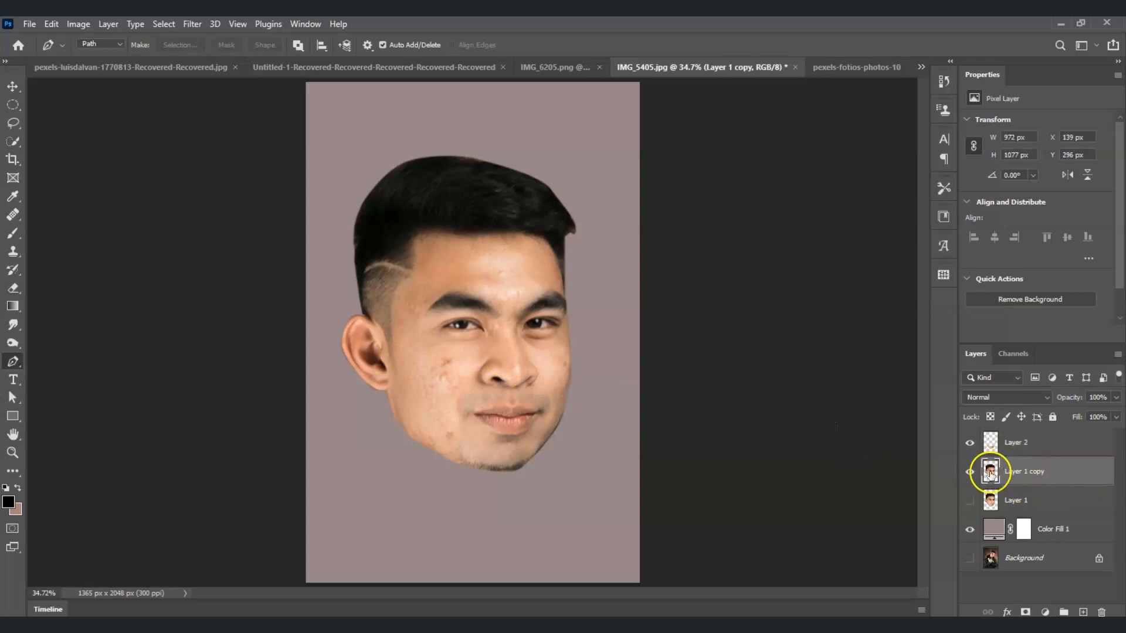
left_click_drag(989, 469, 1035, 443)
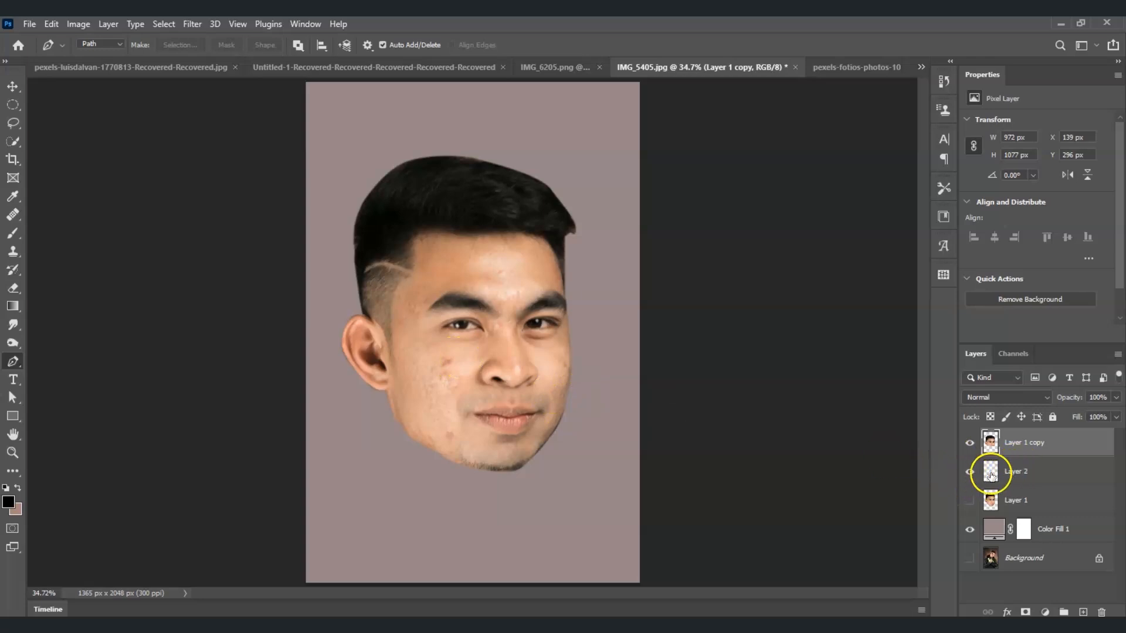
left_click(970, 471)
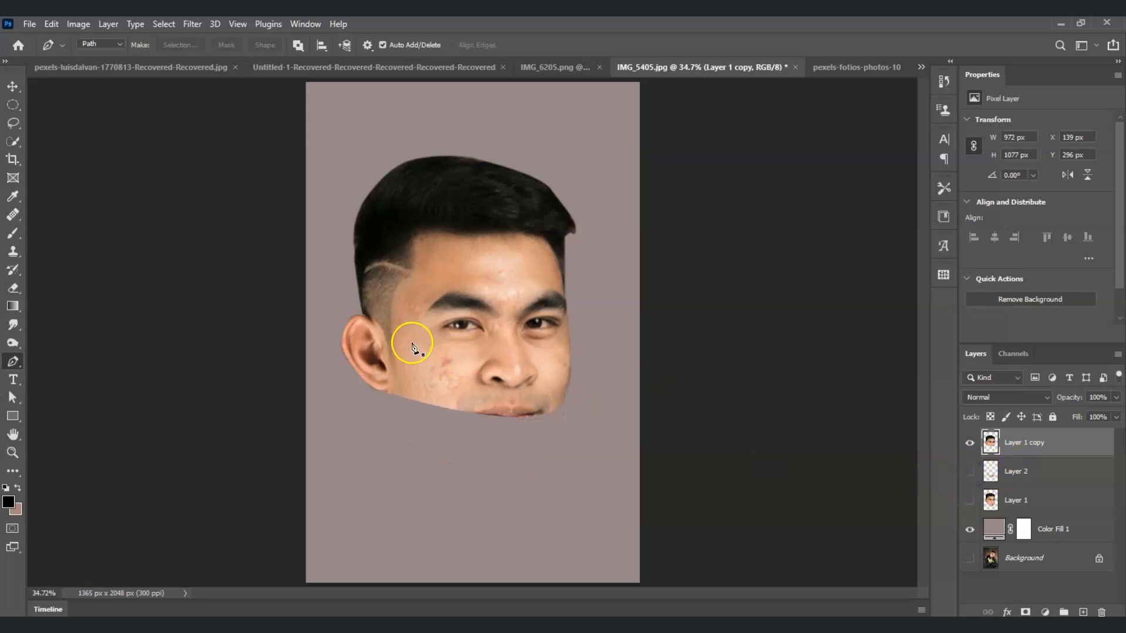
Draw a closed Pen path around the ear, nose and upper lip, curving from the ear's top across the face below the eyes.
left_click(363, 314)
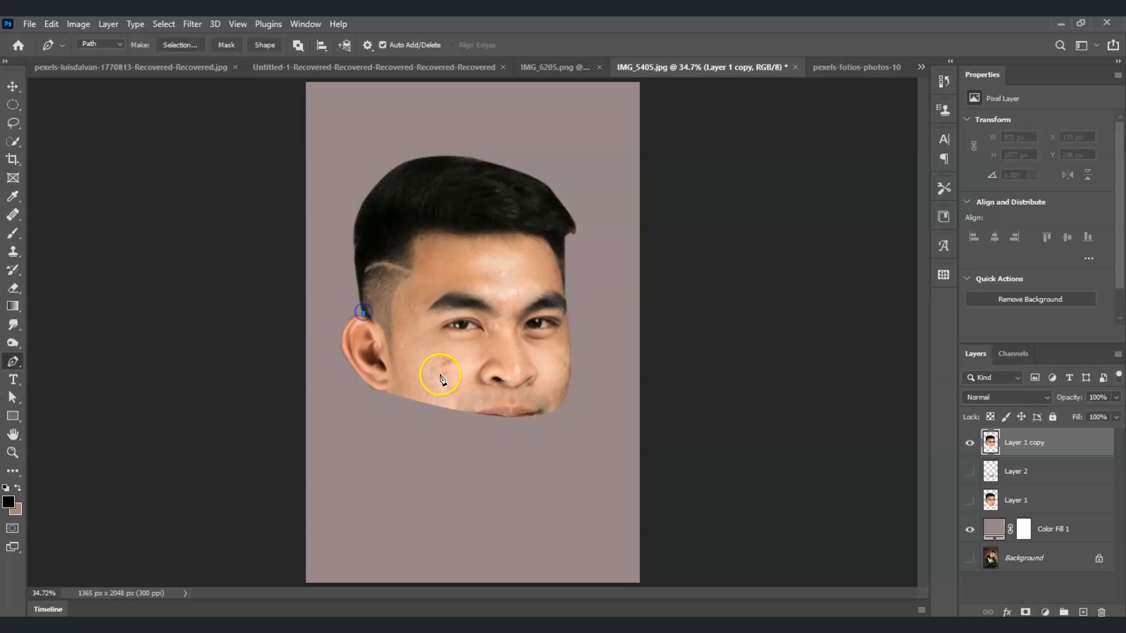
left_click(569, 332)
left_click_drag(571, 333, 581, 264)
left_click(570, 420)
left_click(486, 439)
left_click(398, 425)
left_click(335, 379)
left_click(332, 329)
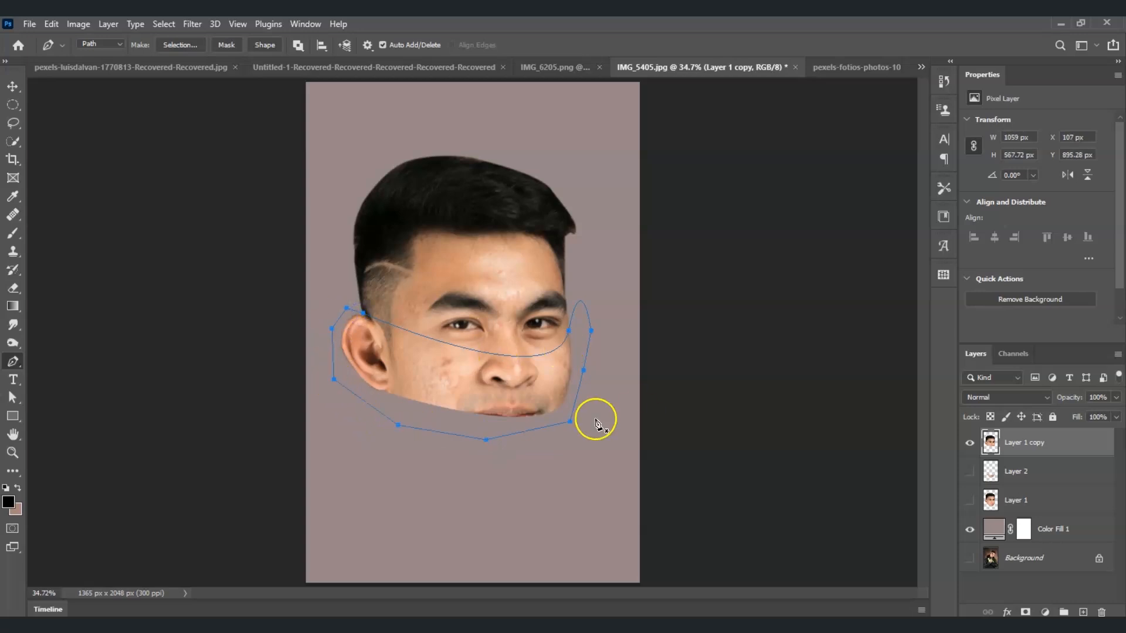
Make a selection from the nose-and-ear path with a 1-pixel feather and cut that slice onto a new layer.
right_click(478, 405)
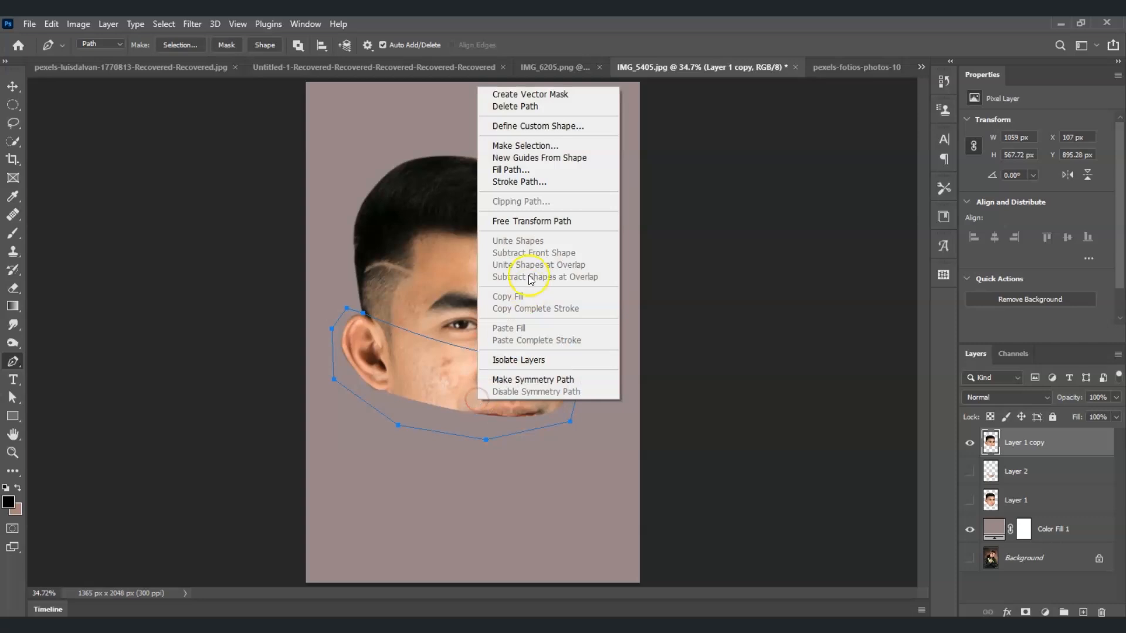
left_click(522, 146)
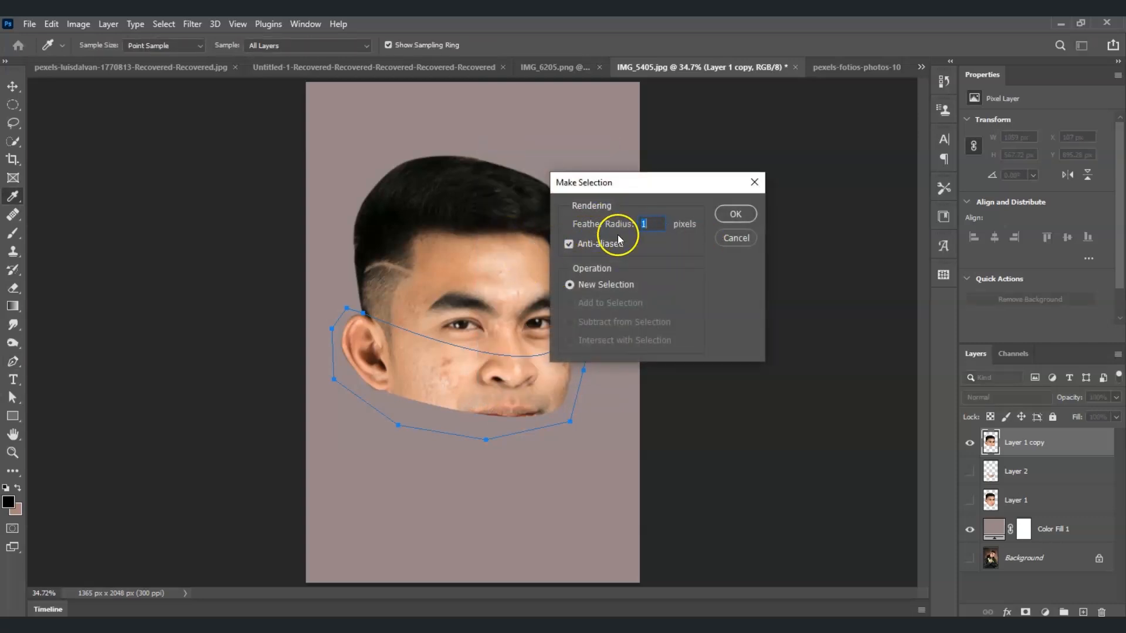
left_click(734, 216)
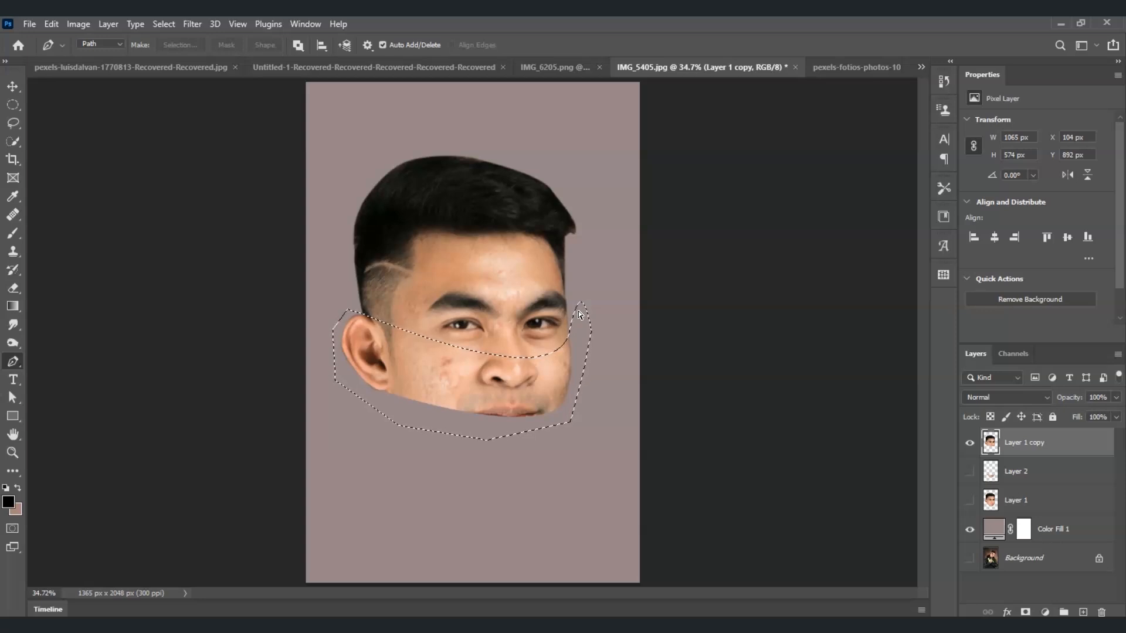
key("ctrl+j")
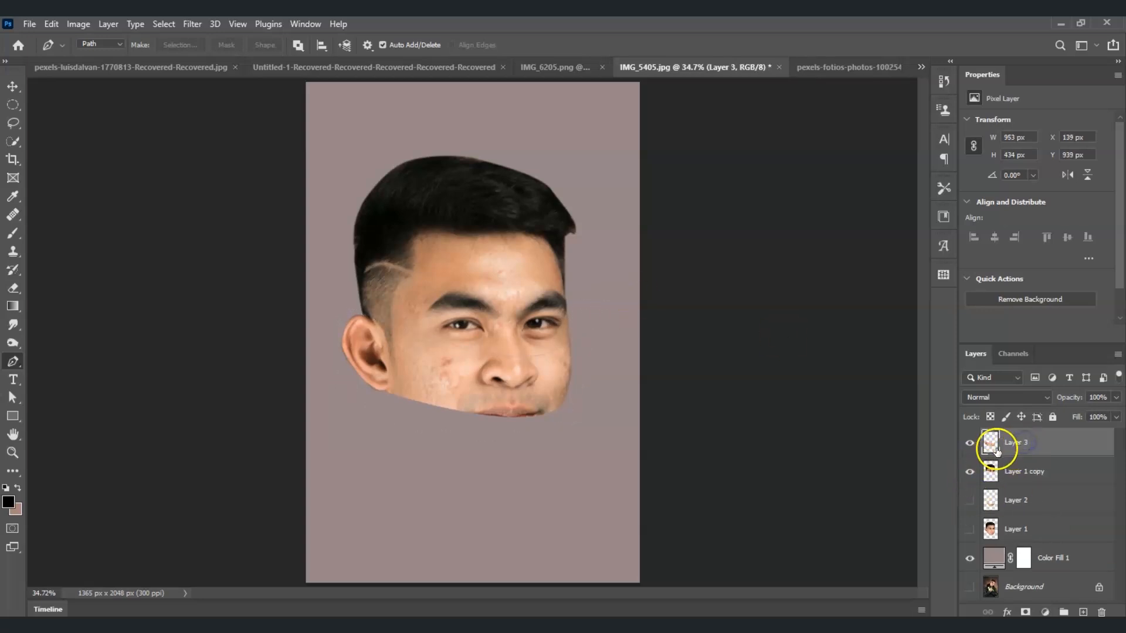
Move Layer 3 with the nose and ear below Layer 1 copy, hide it, and keep Layer 1 copy selected.
left_click(970, 473)
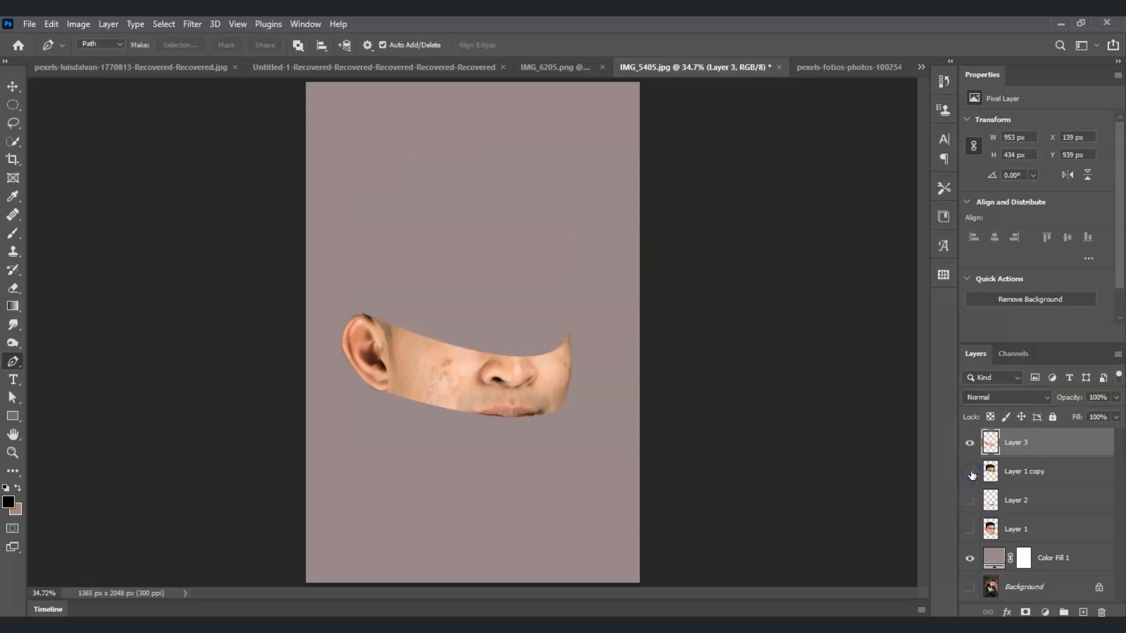
left_click(970, 473)
left_click_drag(1042, 444, 1041, 485)
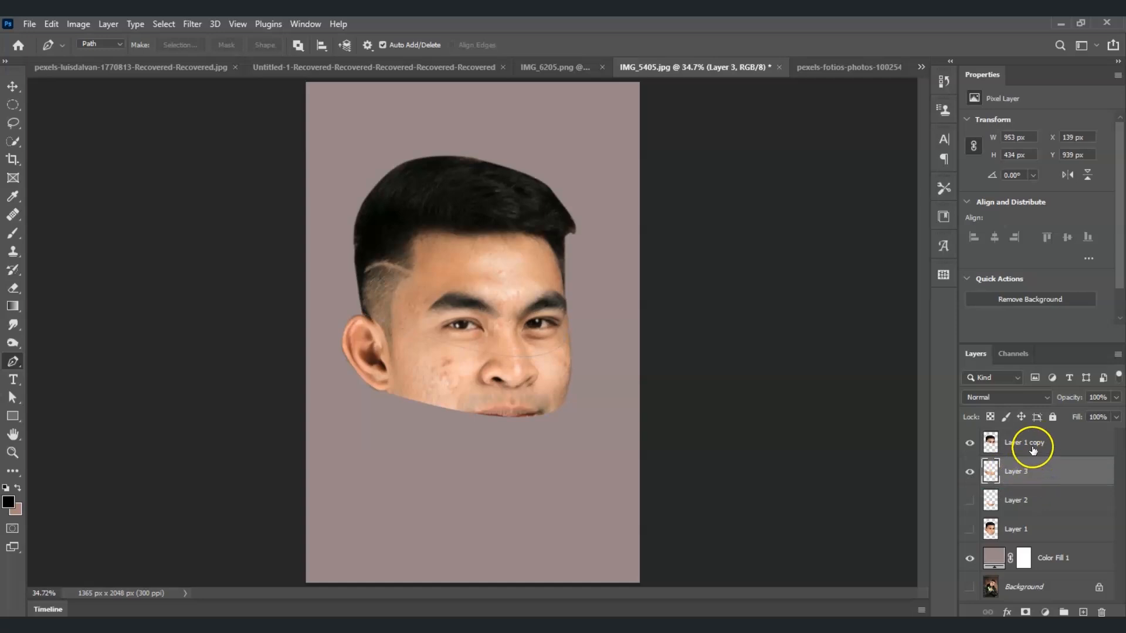
left_click(1029, 450)
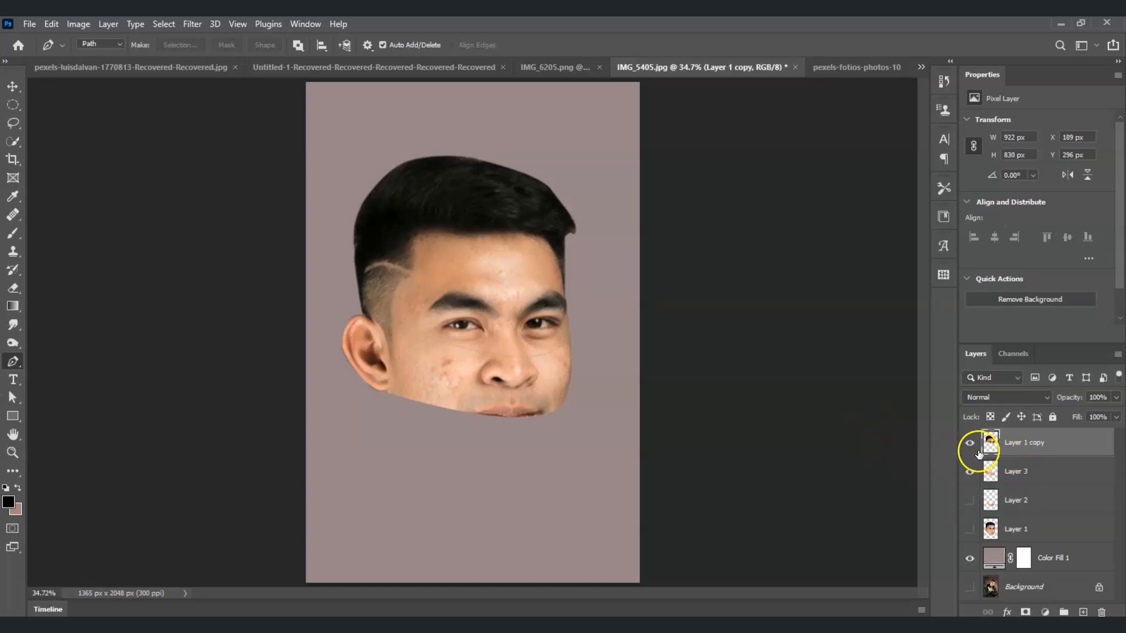
left_click(970, 473)
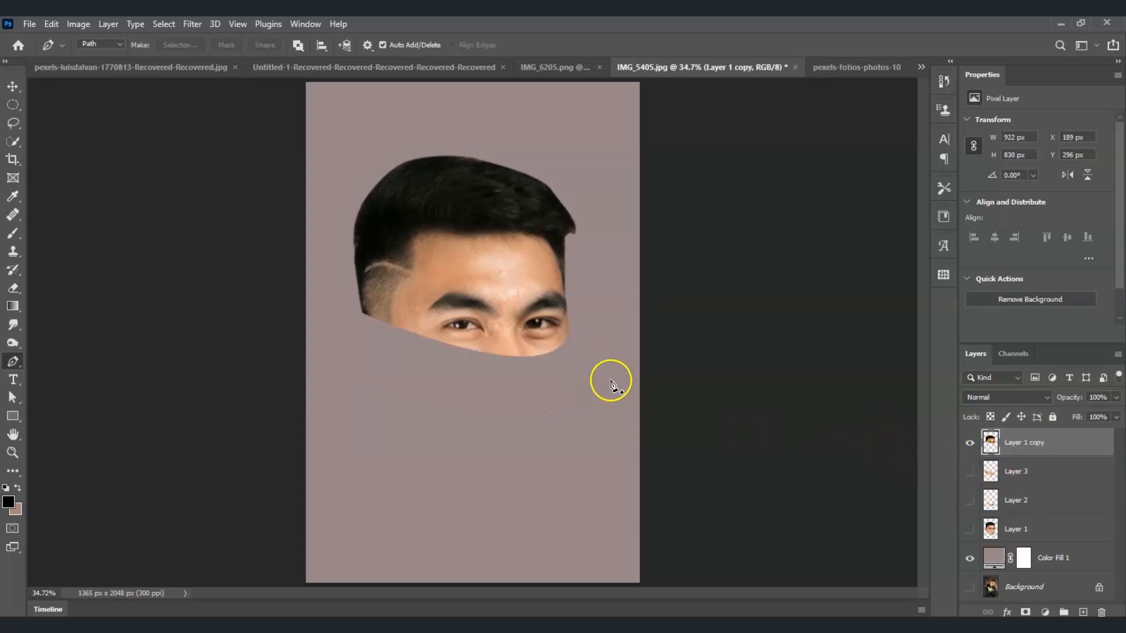
Draw a closed Pen path around the eye area of Layer 1 copy, curving across the forehead just above the eyebrows.
left_click(356, 275)
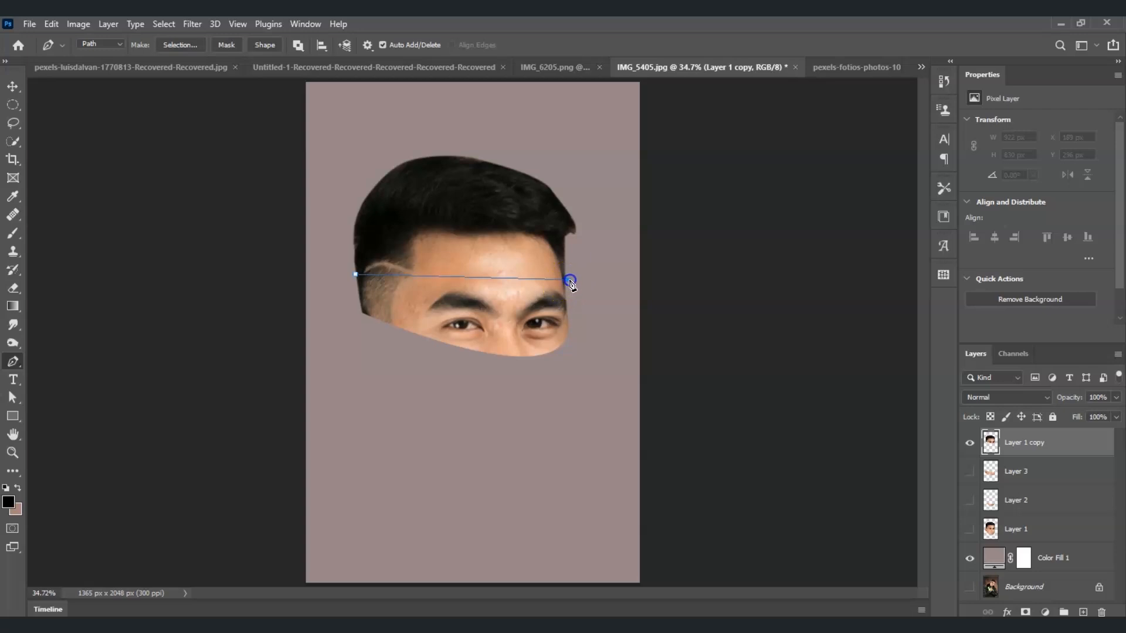
left_click_drag(573, 274, 592, 256)
left_click(587, 304)
left_click(584, 354)
left_click(508, 389)
left_click(401, 379)
left_click(359, 329)
left_click(343, 306)
left_click(355, 274)
Turn the eye-area path into a selection with a 1-pixel feather and cut the eye slice onto its own layer.
right_click(444, 333)
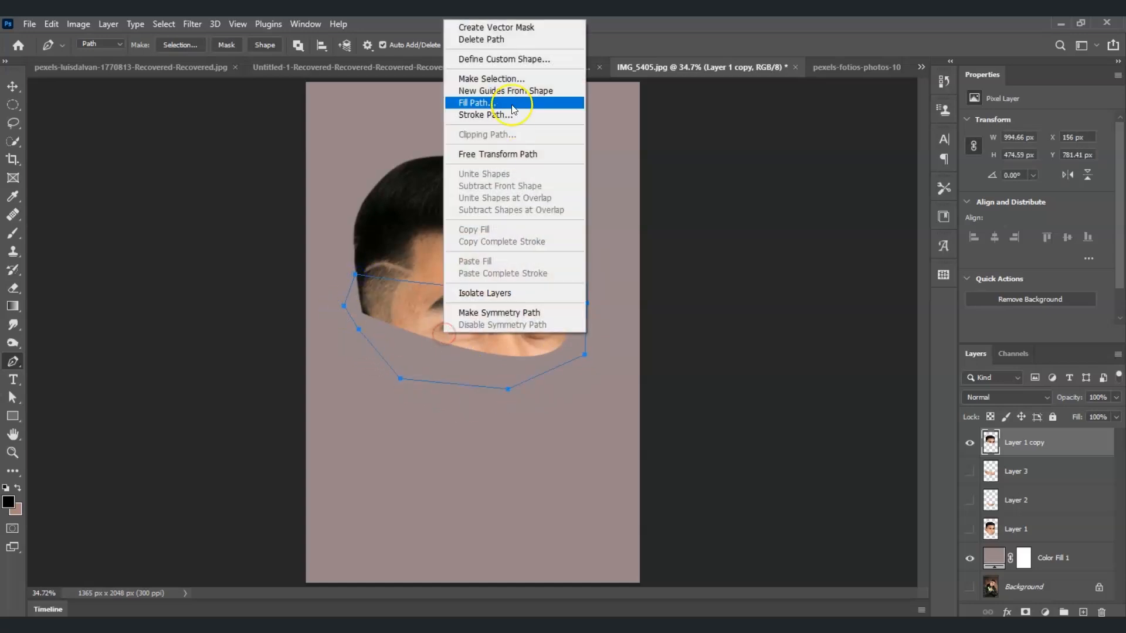
left_click(501, 78)
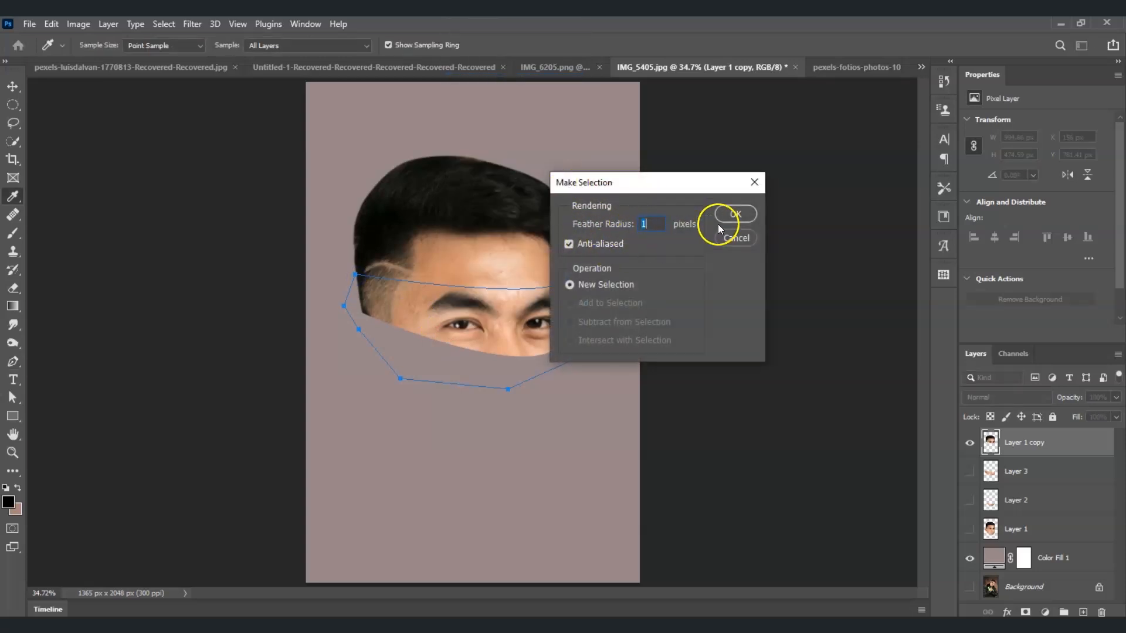
left_click(739, 214)
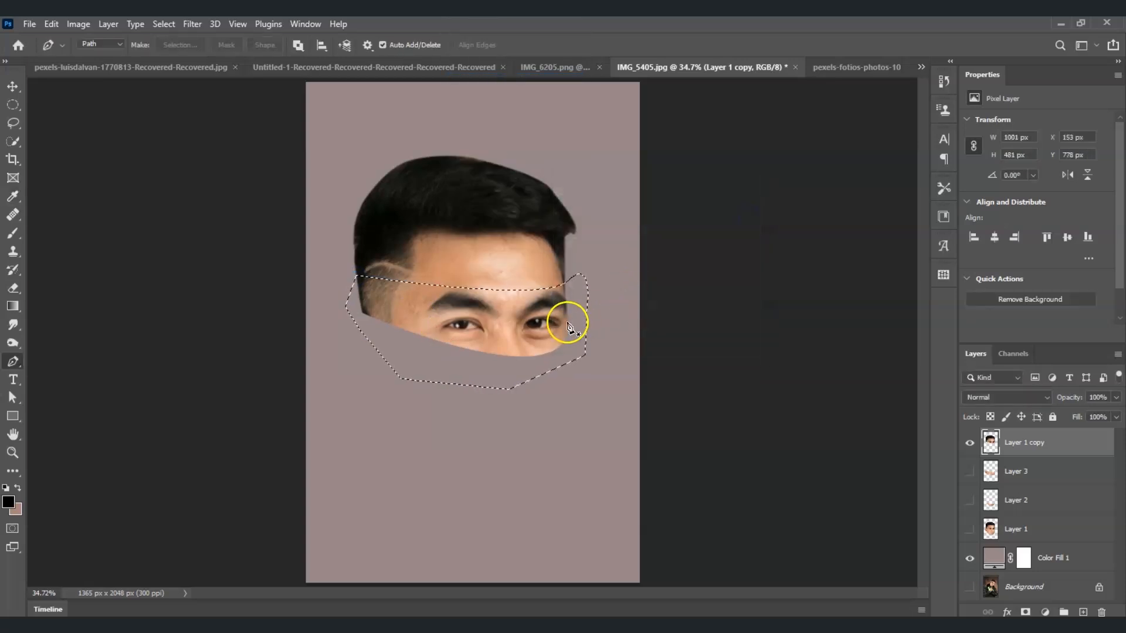
key("ctrl+j")
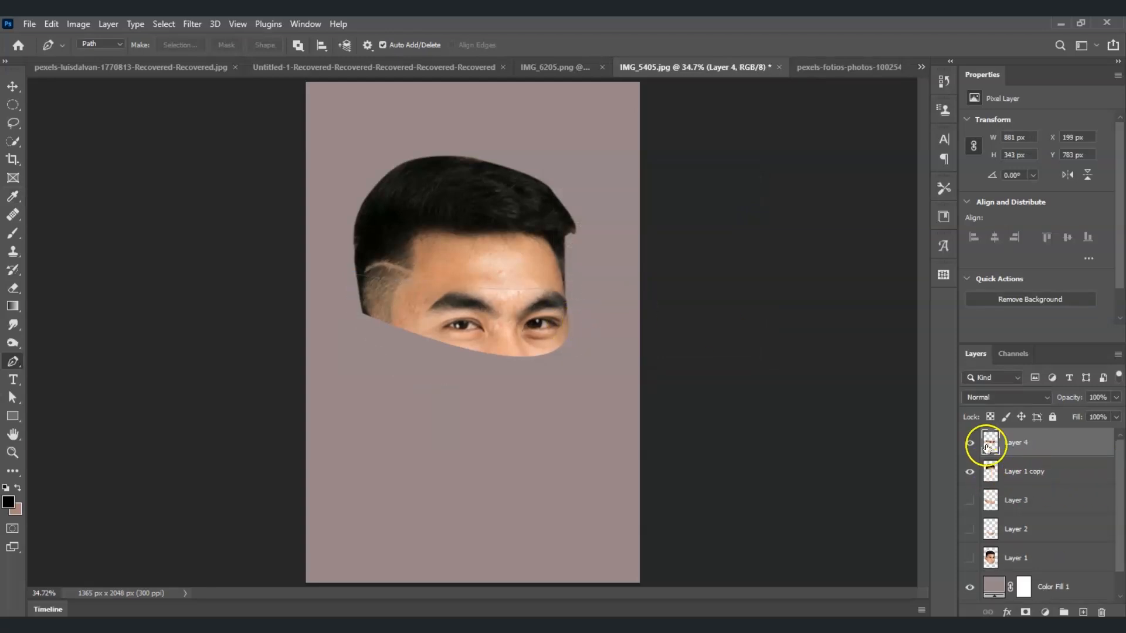
Move Layer 1 copy above Layer 4 with the eyes and show Layer 3 and Layer 2 again.
left_click(971, 472)
left_click(973, 473)
left_click_drag(1040, 466, 1043, 433)
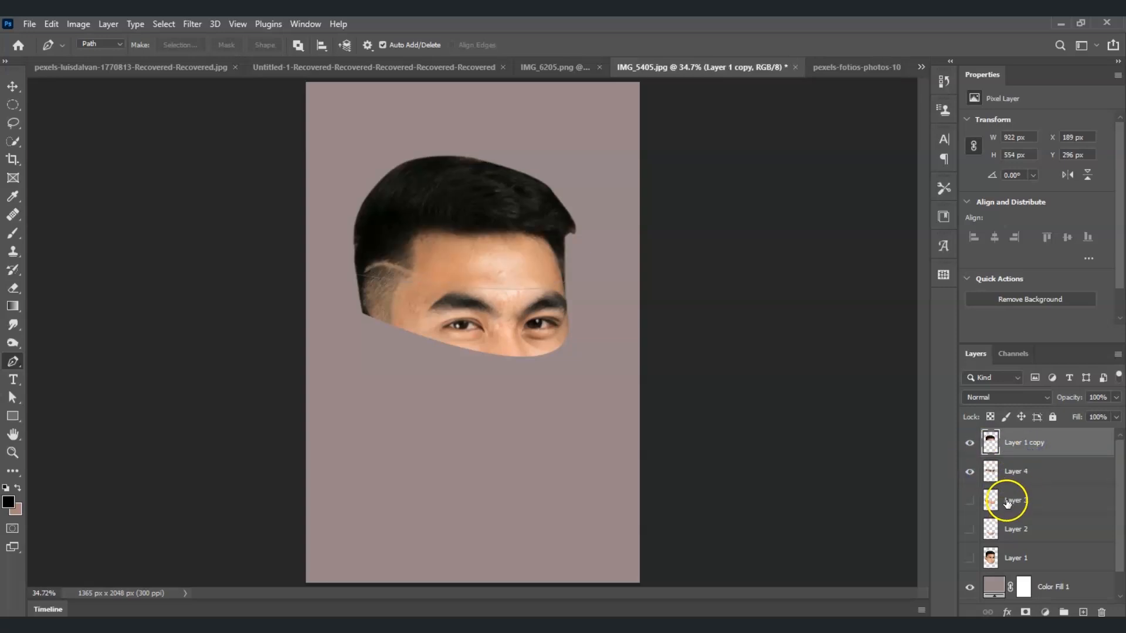
left_click(970, 500)
left_click(970, 529)
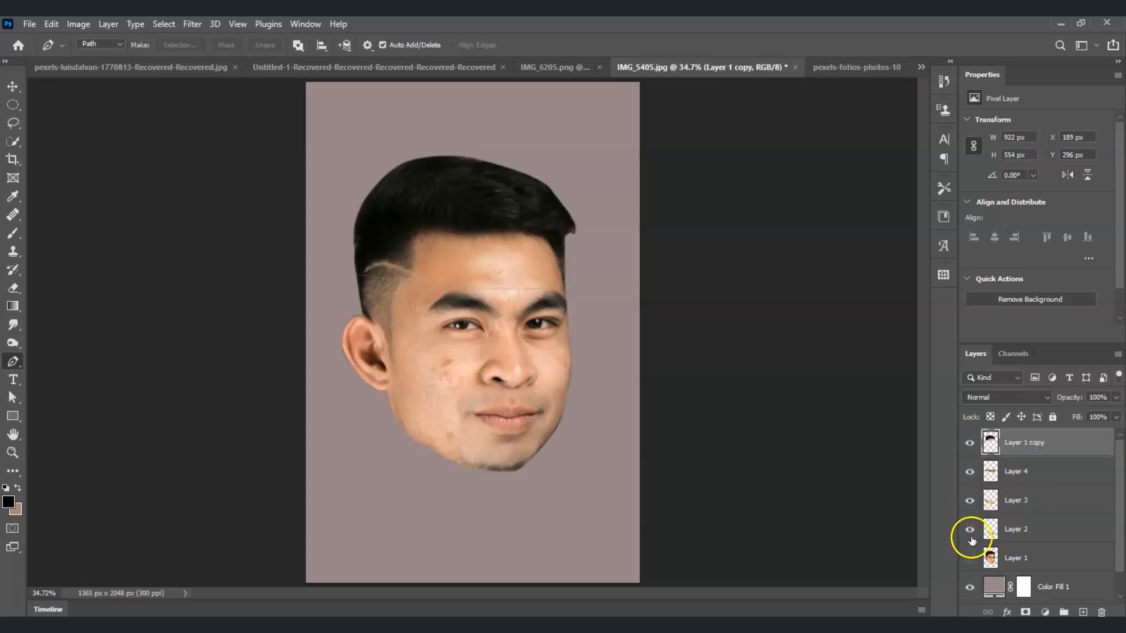
Hide Layer 3, Layer 4 and Layer 1 copy, and show them again one by one to review the face slices.
left_click(969, 500)
left_click(969, 472)
left_click(969, 442)
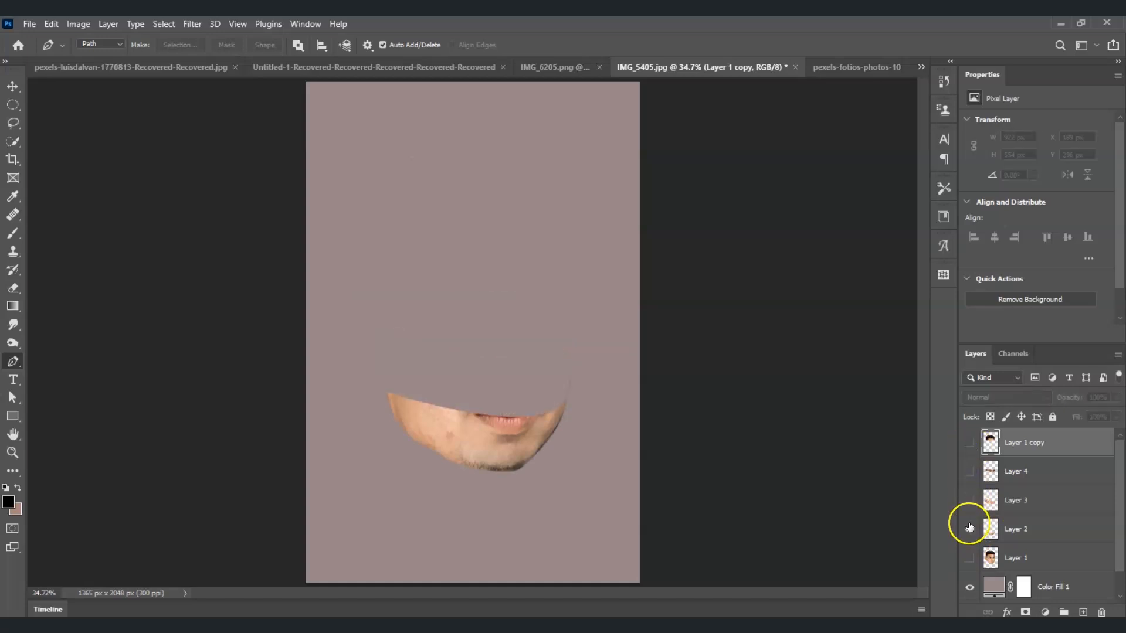
left_click(968, 503)
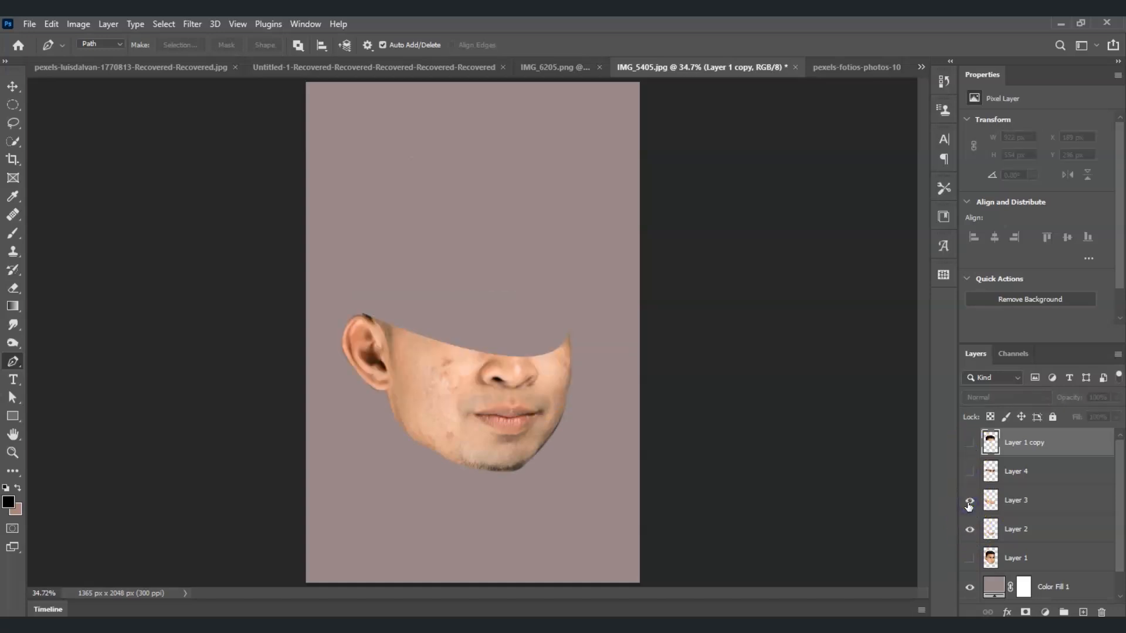
left_click(970, 471)
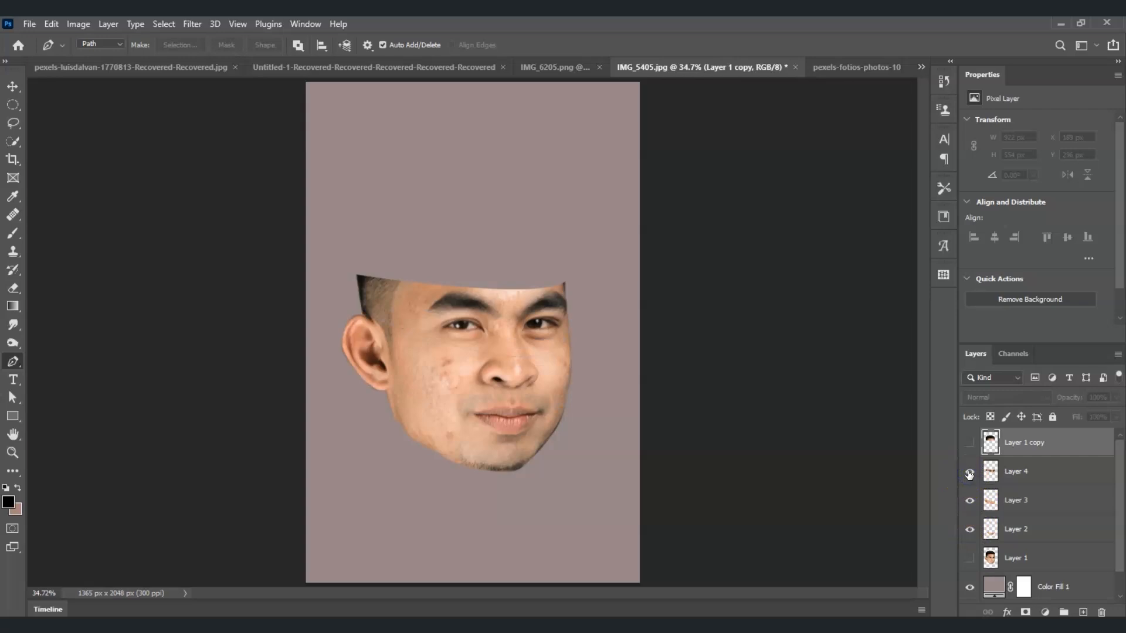
left_click(970, 443)
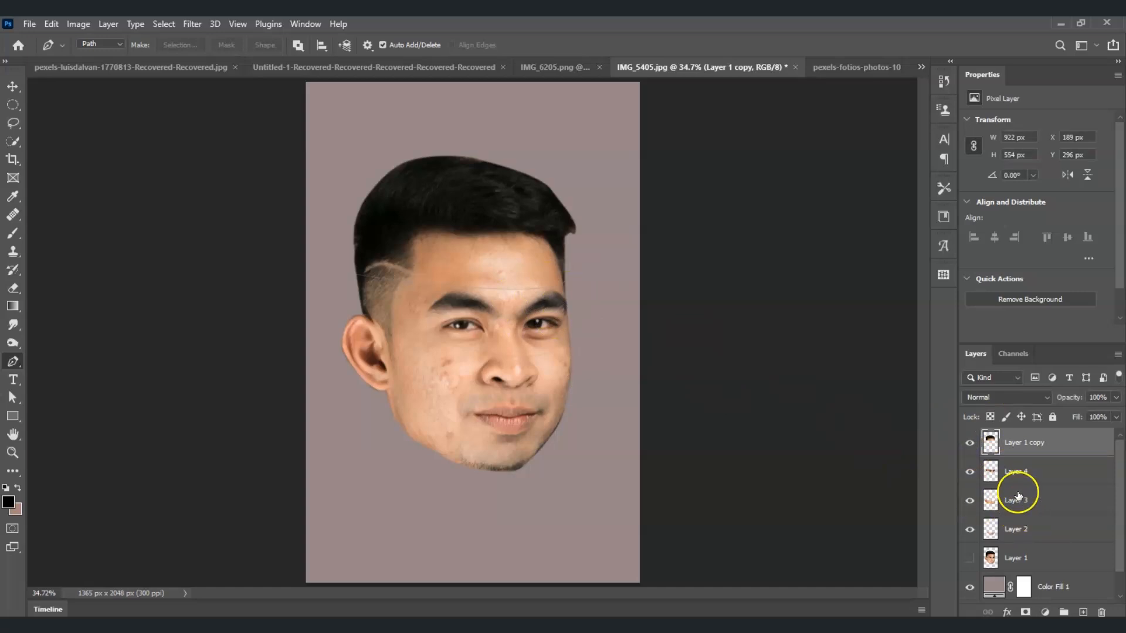
Move the chin slice on Layer 2 slightly down and to the left, opening a gap below the upper face.
left_click(1030, 528)
key("v")
mouse_move(485, 438)
left_mouse_down()
mouse_move(470, 457)
mouse_move(458, 452)
mouse_move(475, 457)
left_mouse_up()
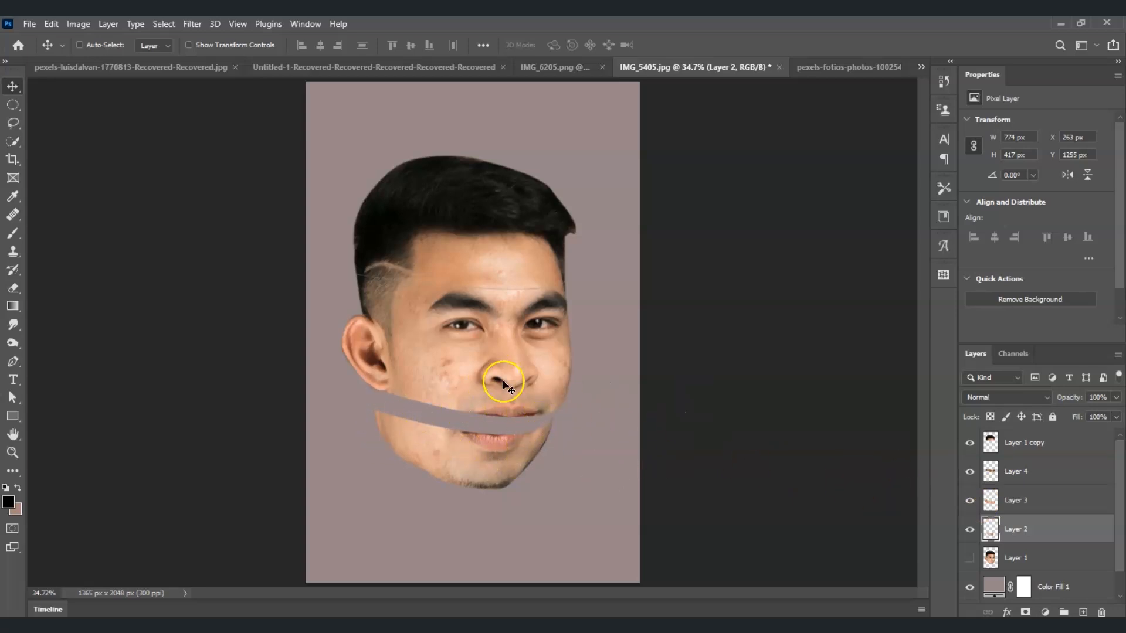
Switch to the pexels-fotios-photos-1002543.jpg lemon document and fit the whole image on screen.
left_click(820, 69)
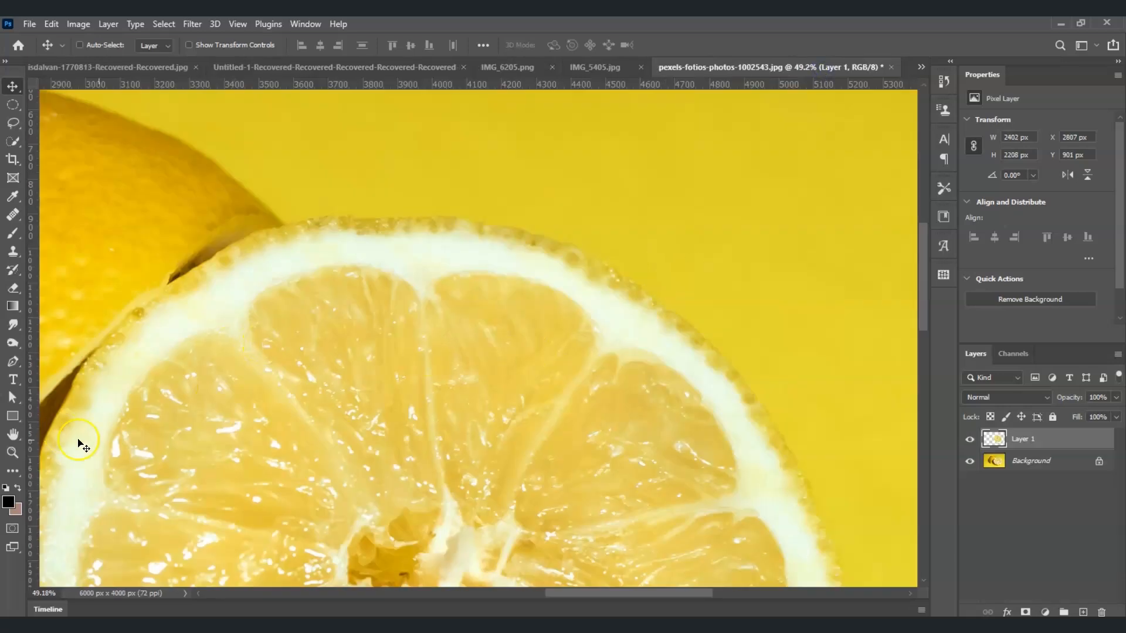
key("z")
left_click(422, 45)
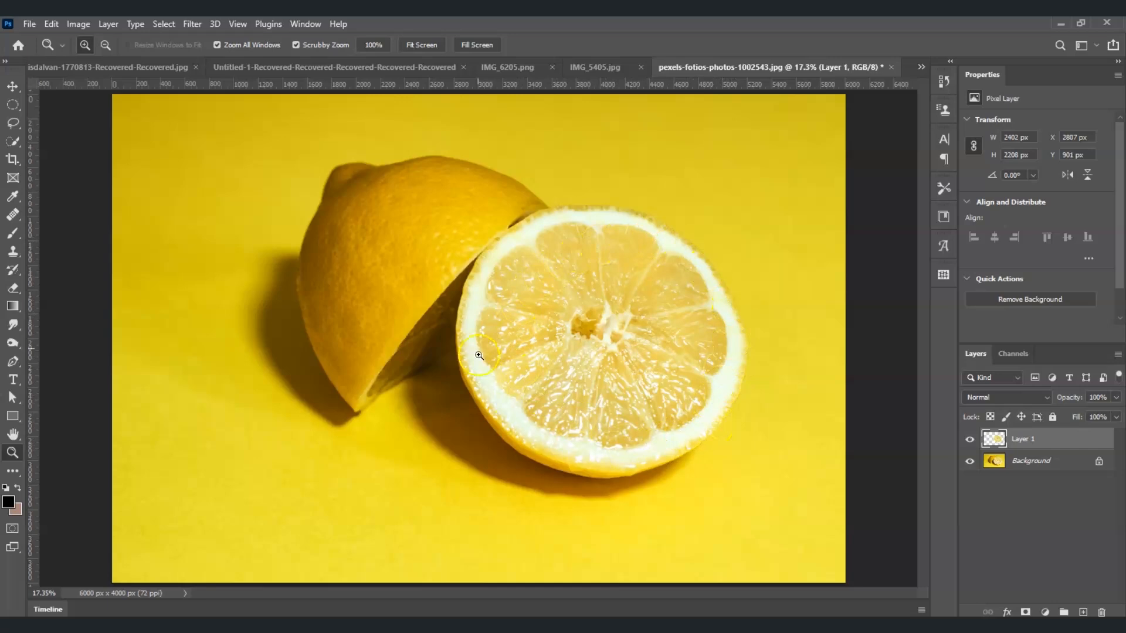
left_click(577, 68)
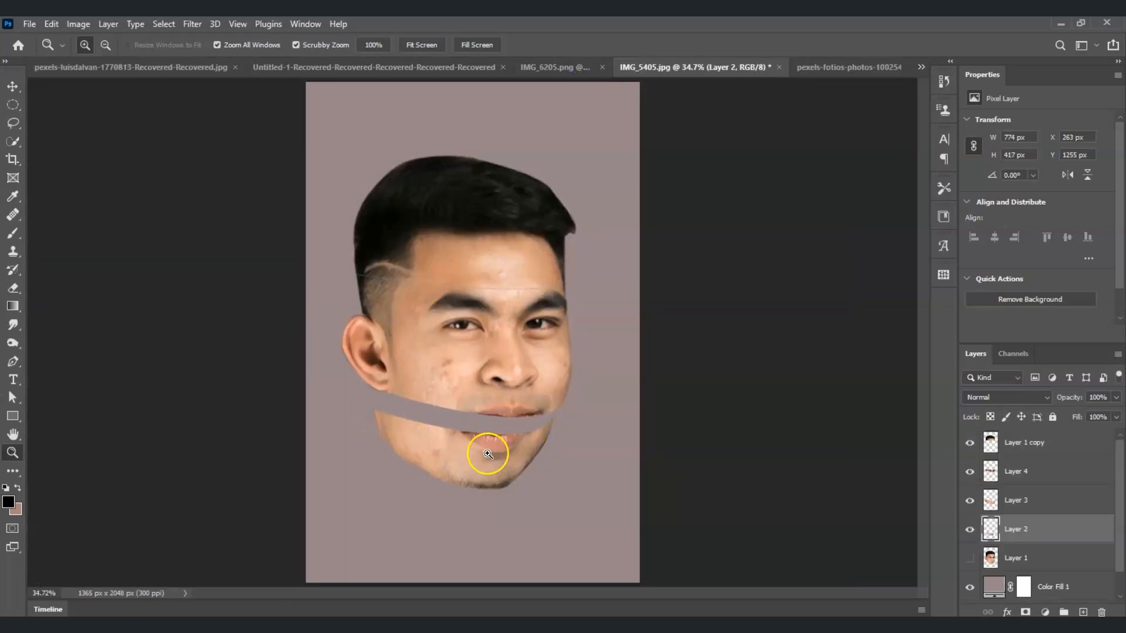
left_click(832, 75)
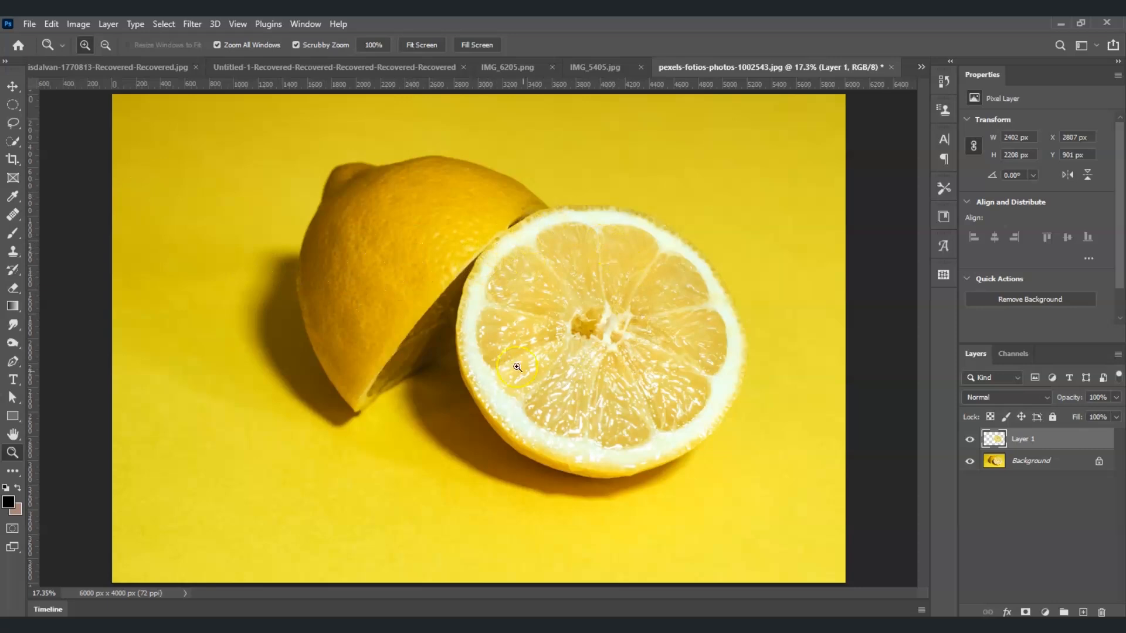
Select the round cut face of the lemon with the Quick Selection tool at a brush size of 150.
left_click(10, 142)
key("bracketright")
key("bracketright")
key("bracketright")
key("bracketright")
key("bracketright")
key("bracketright")
key("bracketright")
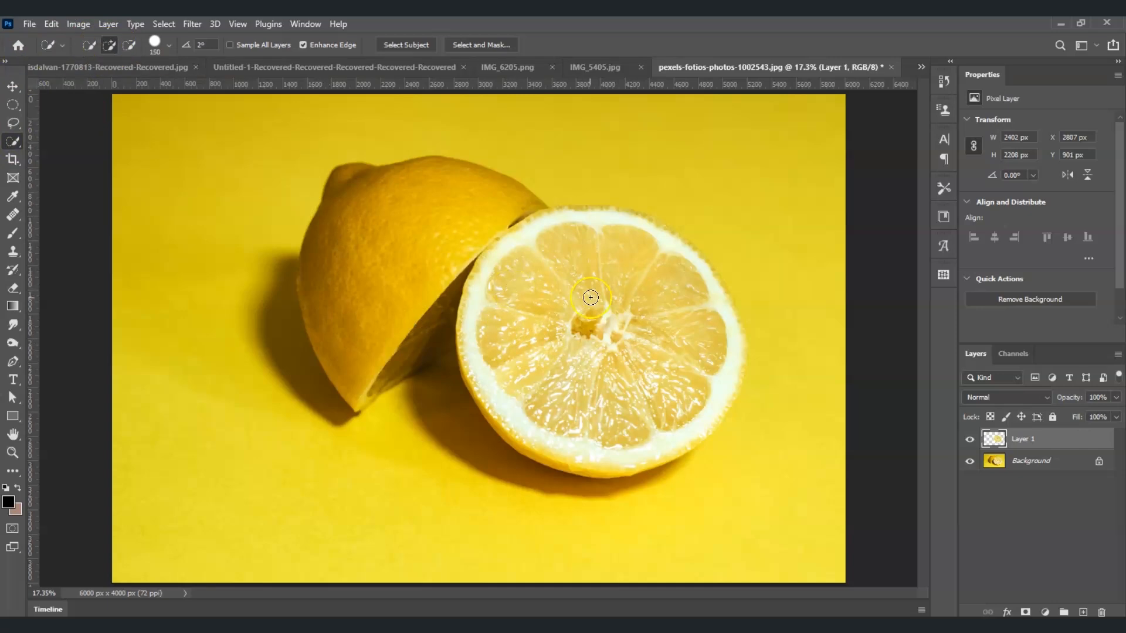
mouse_move(621, 290)
left_mouse_down()
mouse_move(638, 283)
mouse_move(638, 374)
mouse_move(525, 334)
mouse_move(685, 465)
left_mouse_up()
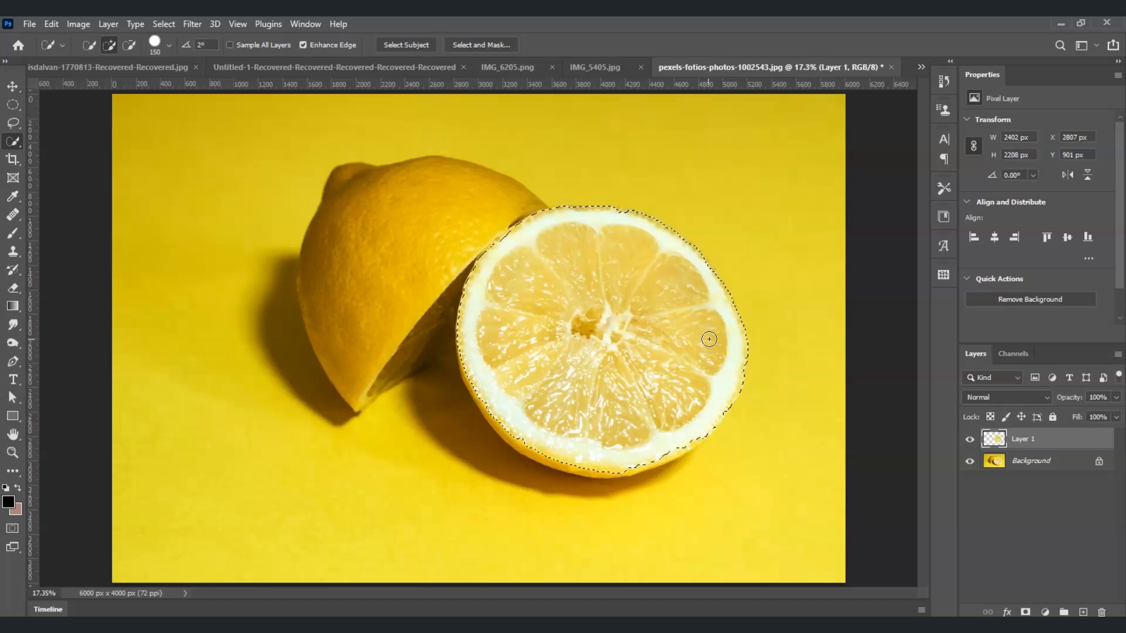
Isolate the cut-out lemon by hiding Background and deselecting, and copy it into IMG_5405.jpg above the chin layer.
left_click(970, 461)
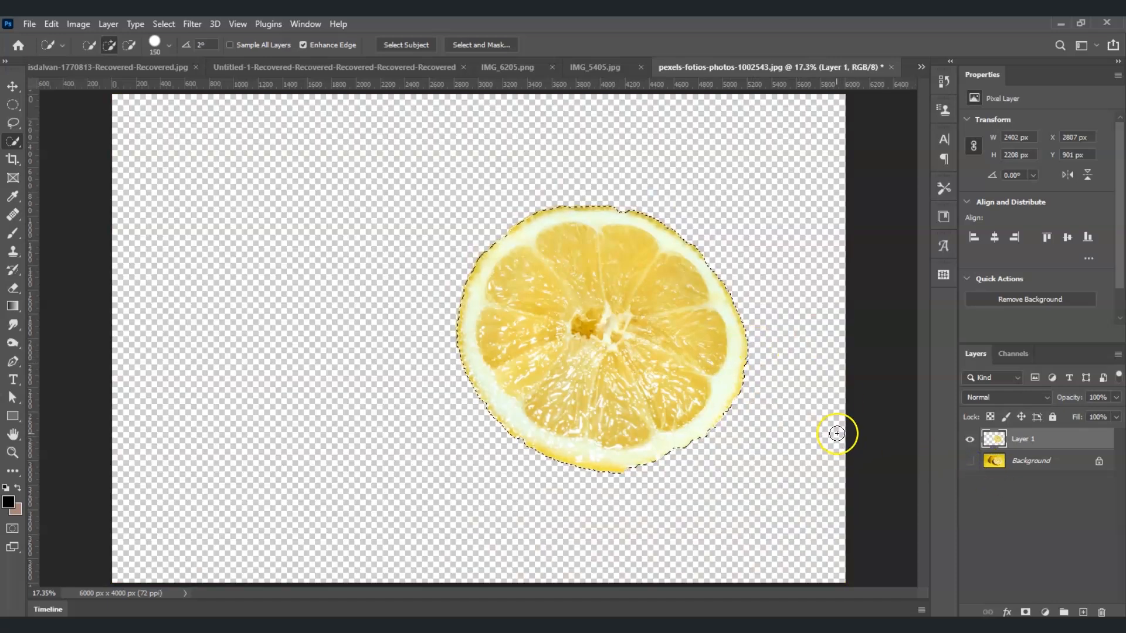
key("ctrl+d")
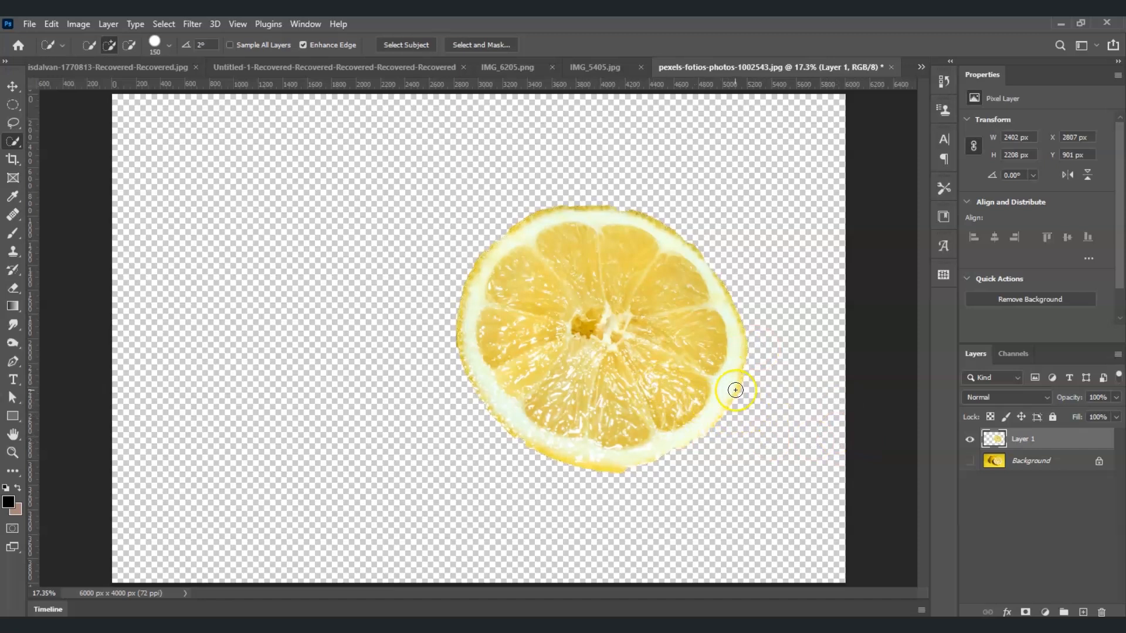
key("v")
left_click_drag(645, 299, 597, 93)
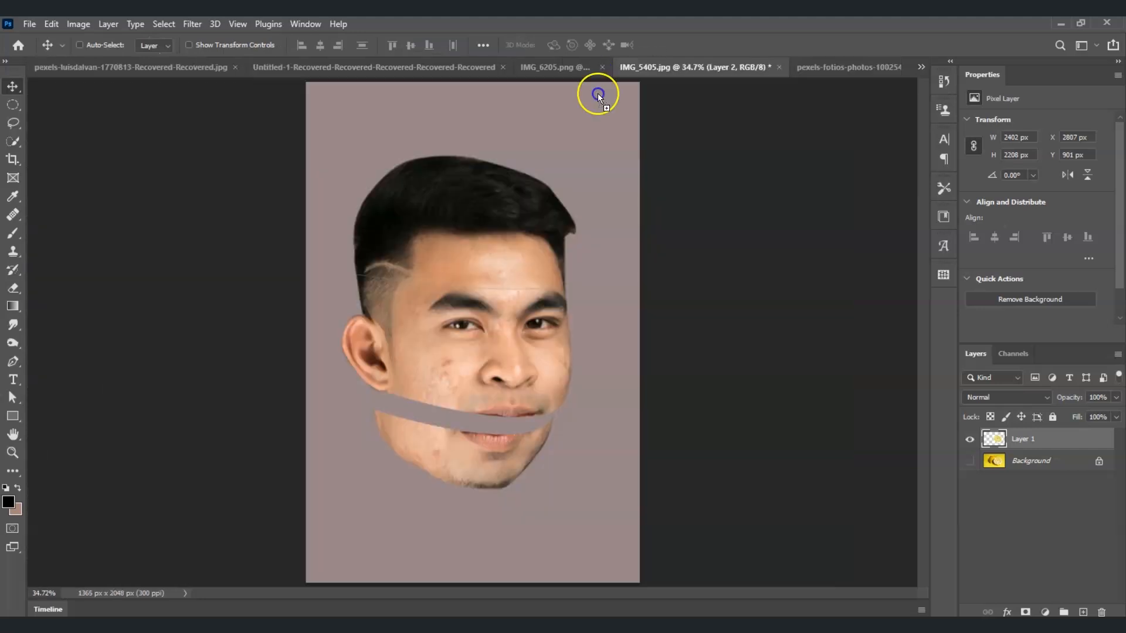
left_click_drag(505, 429, 487, 403)
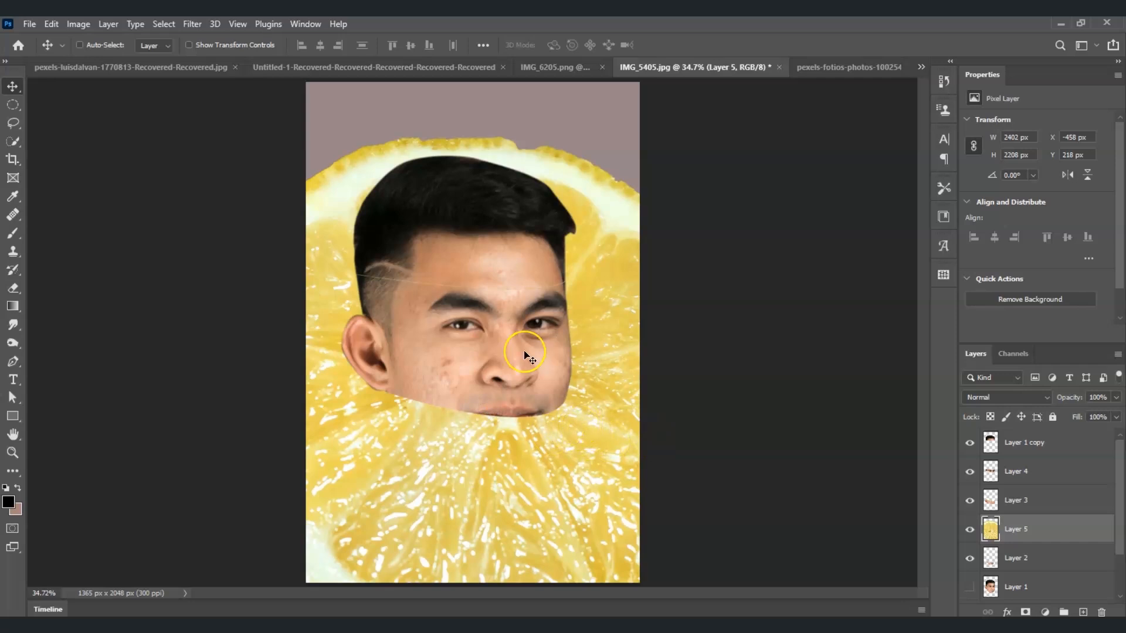
Scale the lemon slice down to about 34% and position it over the chin slice.
key("ctrl")
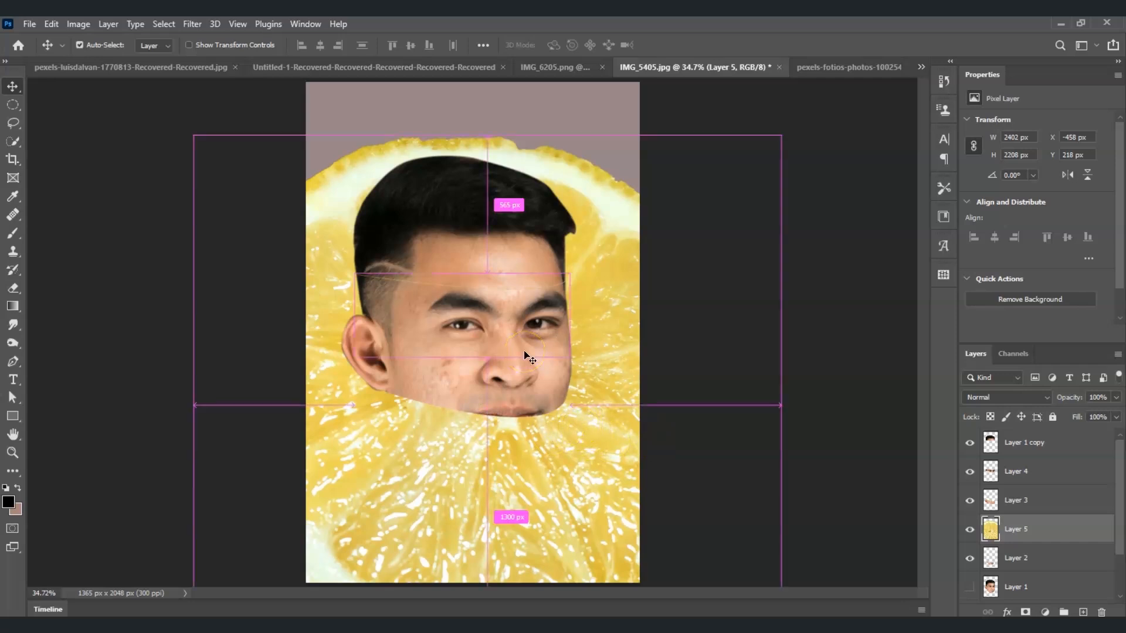
key("ctrl+t")
left_click_drag(195, 135, 428, 452)
left_click_drag(586, 521, 417, 394)
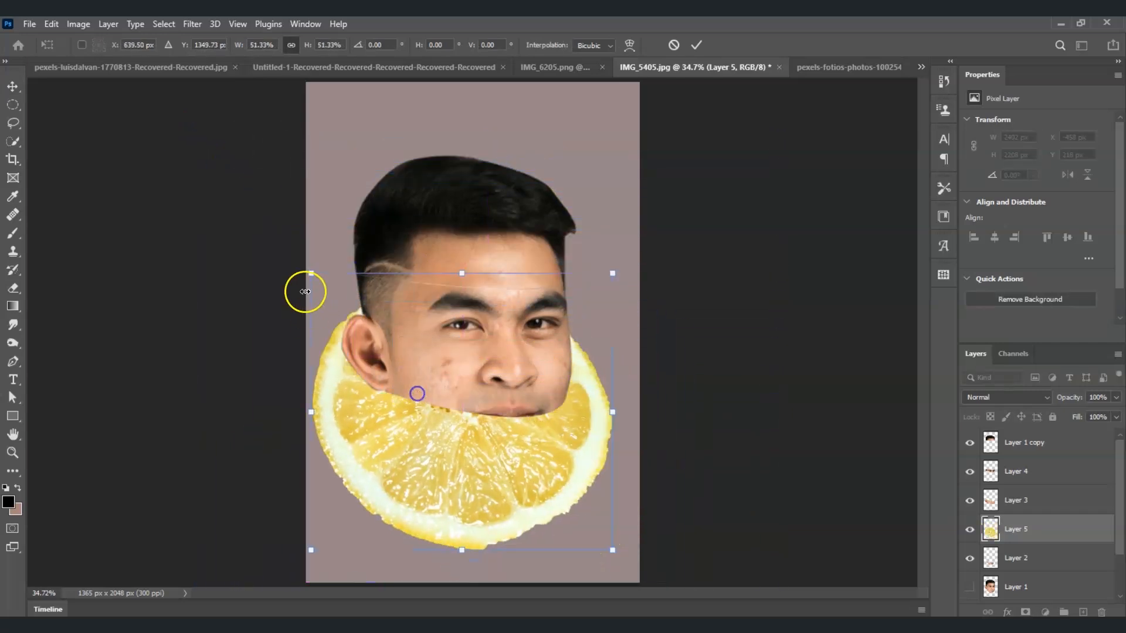
left_click_drag(310, 272, 409, 352)
left_click_drag(528, 502, 495, 430)
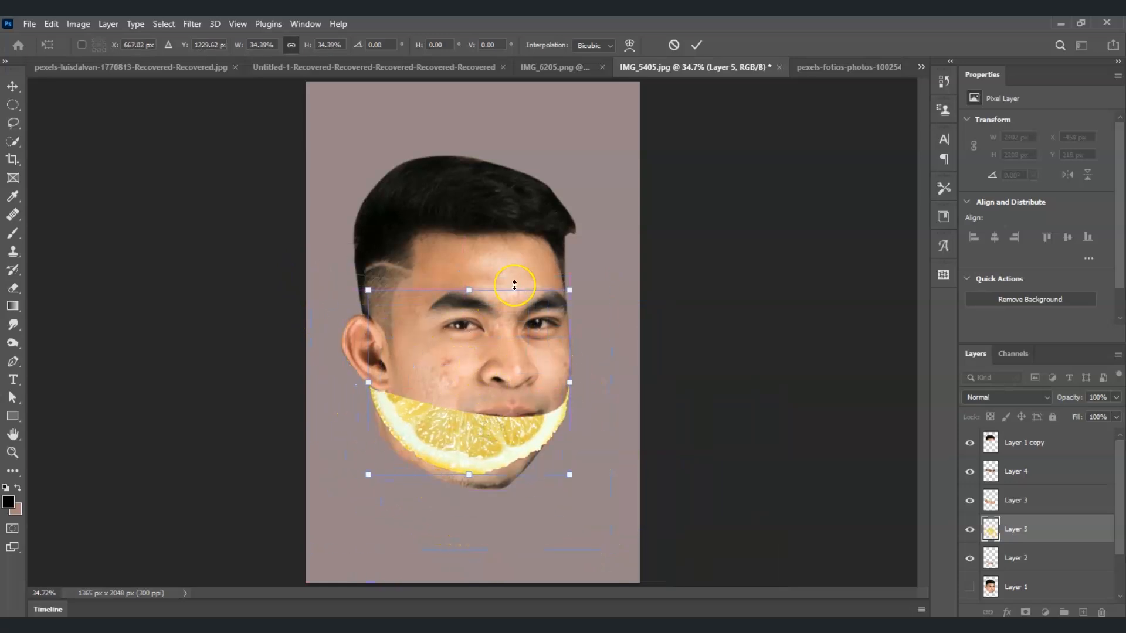
Hide Layer 3, Layer 4 and Layer 1 copy, and nudge the lemon slice into line with the chin.
left_click(970, 502)
left_click(976, 474)
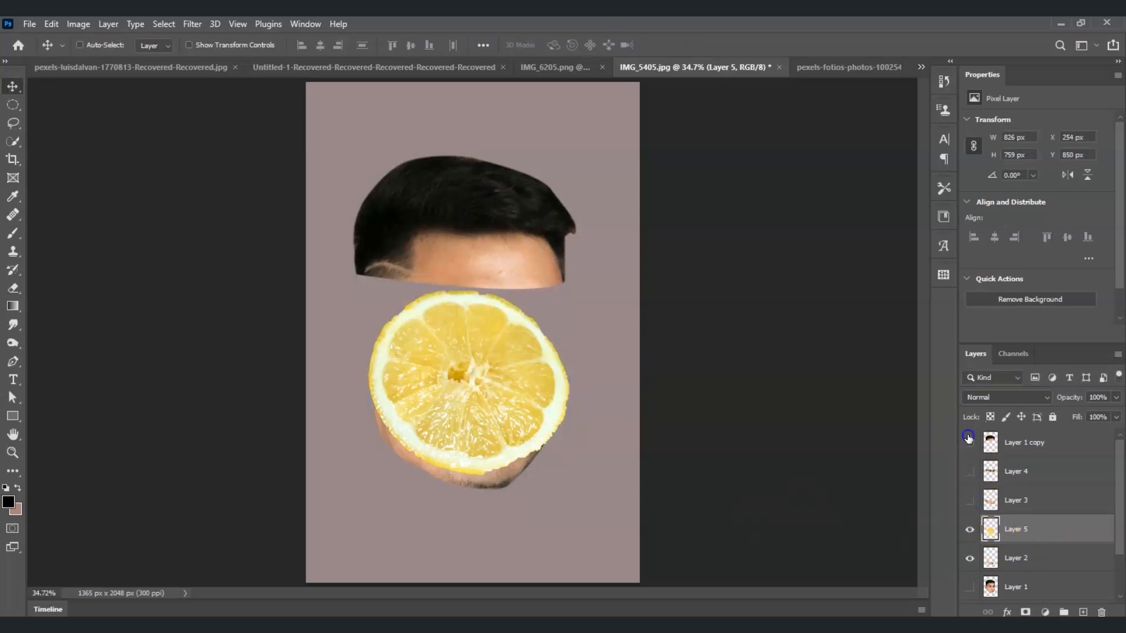
left_click(969, 443)
left_click_drag(470, 420, 495, 420)
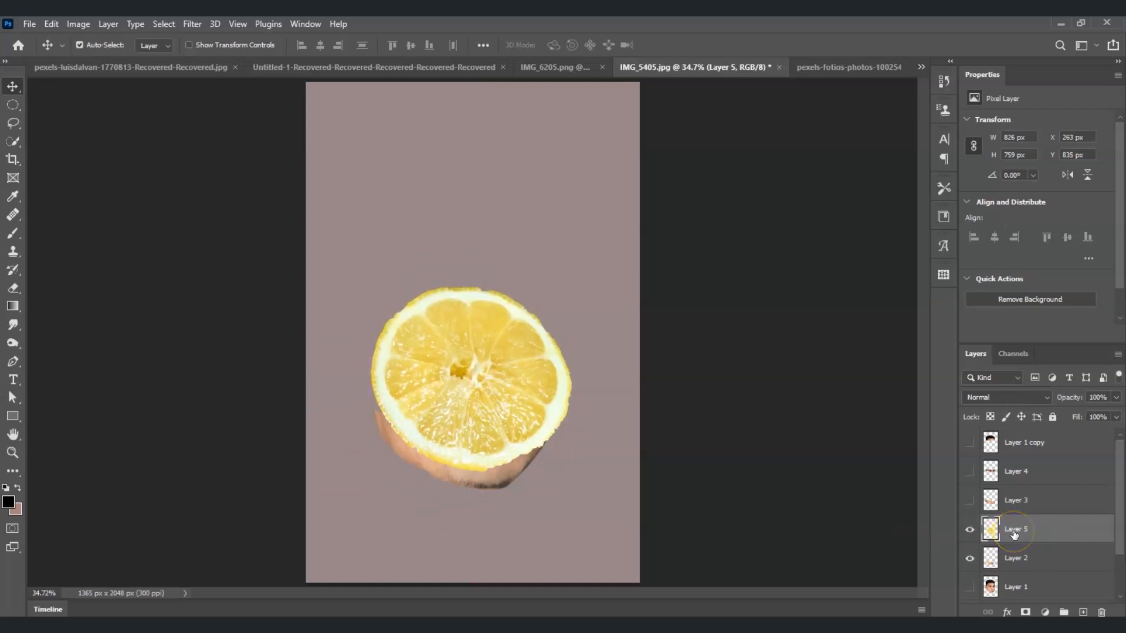
Flatten the lemon slice on Layer 5 into a perspective ellipse about 47% high, resting on top of the chin slice.
key("ctrl+t")
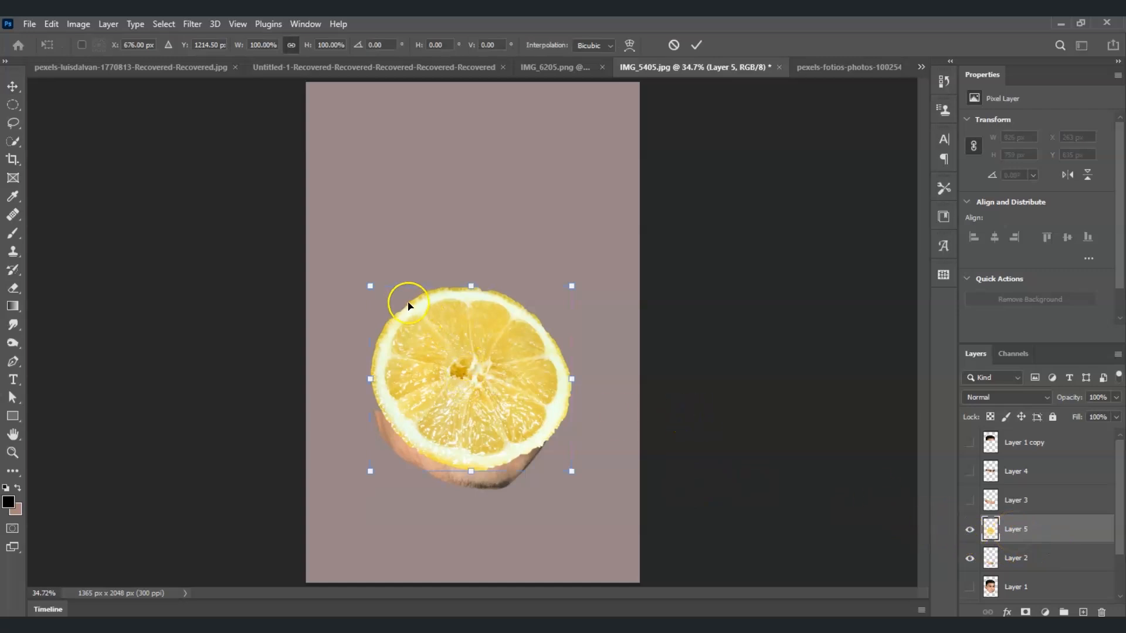
right_click(475, 355)
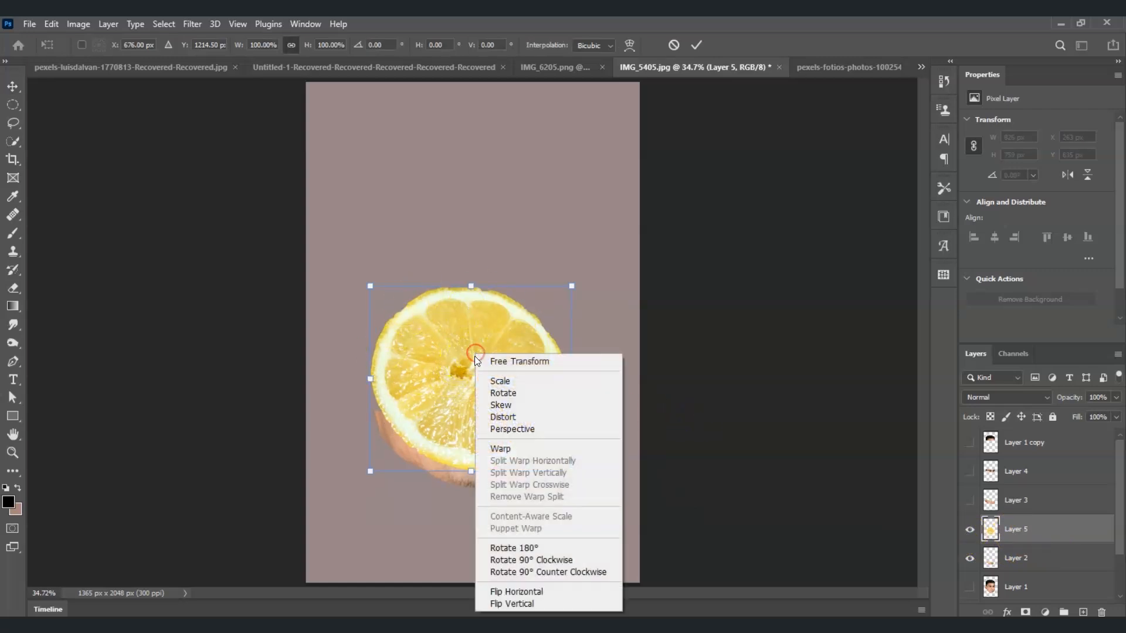
left_click(544, 428)
left_click_drag(504, 410, 501, 375)
left_click_drag(368, 256, 367, 299)
left_click_drag(565, 260, 563, 305)
left_click_drag(464, 346, 472, 397)
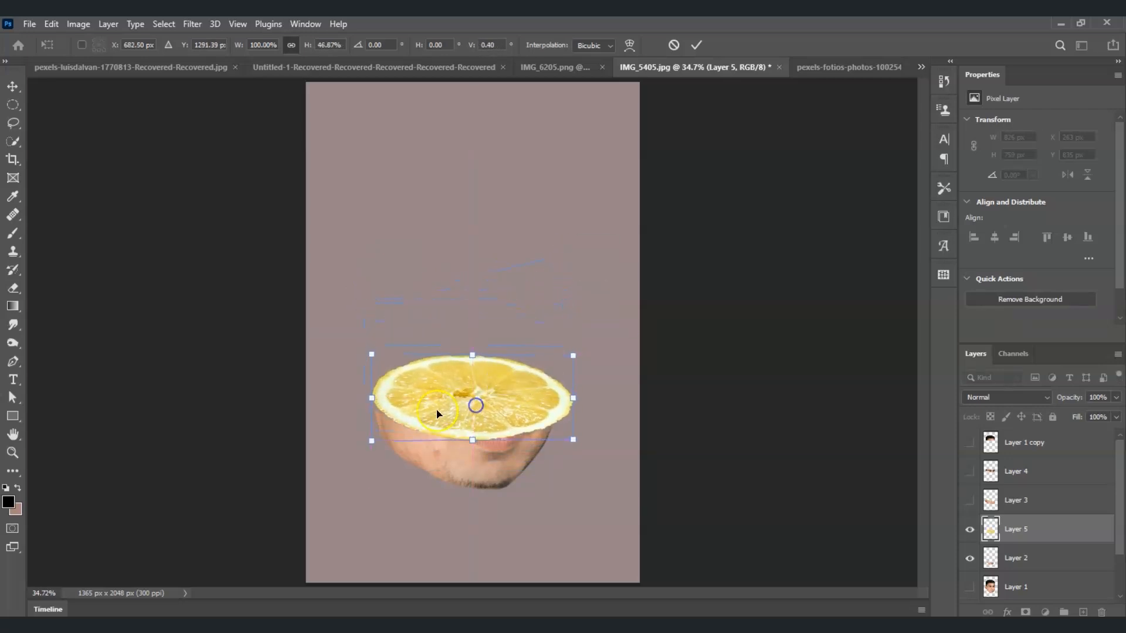
Tilt and skew the lemon ellipse to follow the slope of the chin cut, with about 7.6° rotation and 12° horizontal skew.
left_click_drag(372, 354, 371, 369)
left_click_drag(471, 434, 457, 435)
left_click_drag(571, 398, 571, 411)
left_click_drag(571, 370, 554, 368)
left_click_drag(365, 425, 363, 416)
left_click_drag(477, 390, 485, 402)
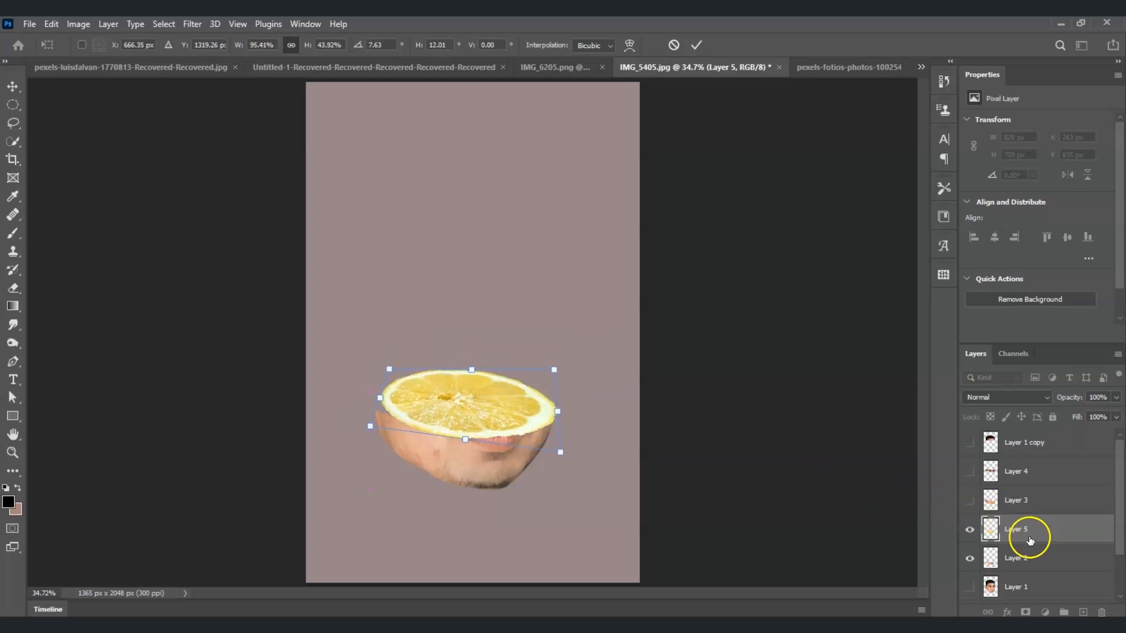
key("Return")
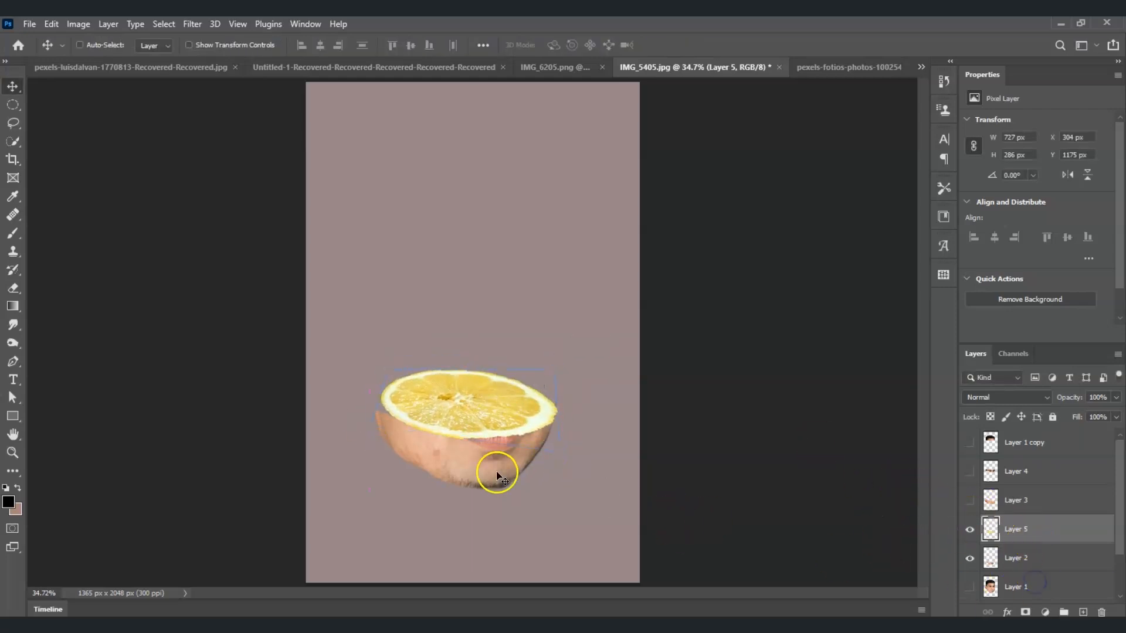
Move Layer 5 with the lemon below Layer 2 and toggle its visibility to check the overlap.
left_click_drag(1032, 530, 1024, 567)
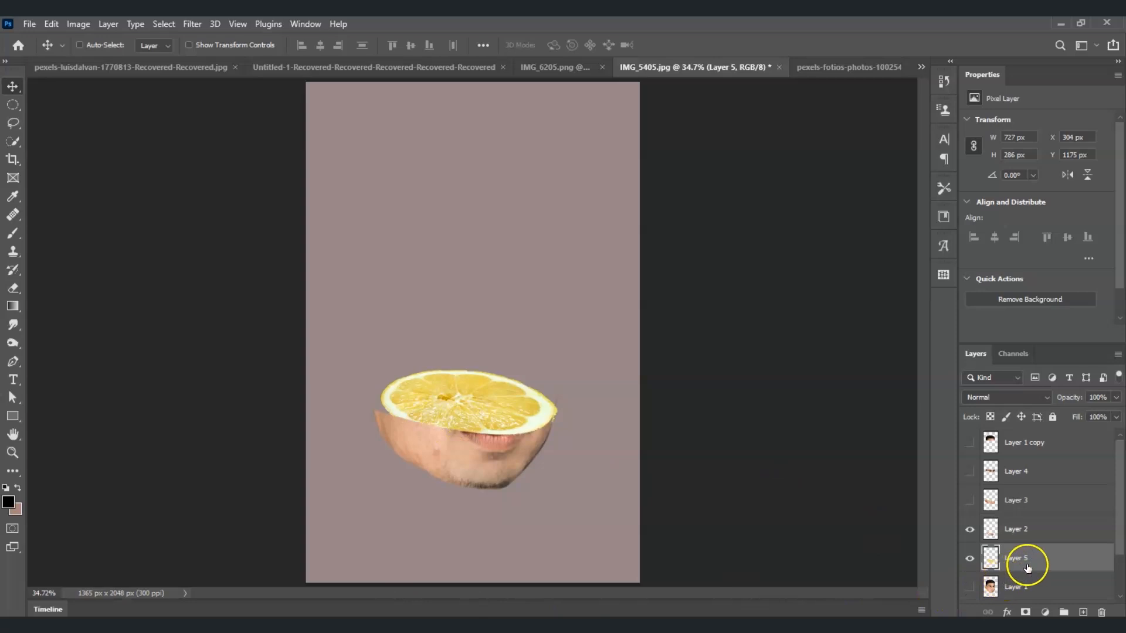
left_click(969, 558)
left_click(969, 558)
Enlarge the lemon ellipse to 105.64% and warp its edges to fit the outline of the chin cut.
key("ctrl+t")
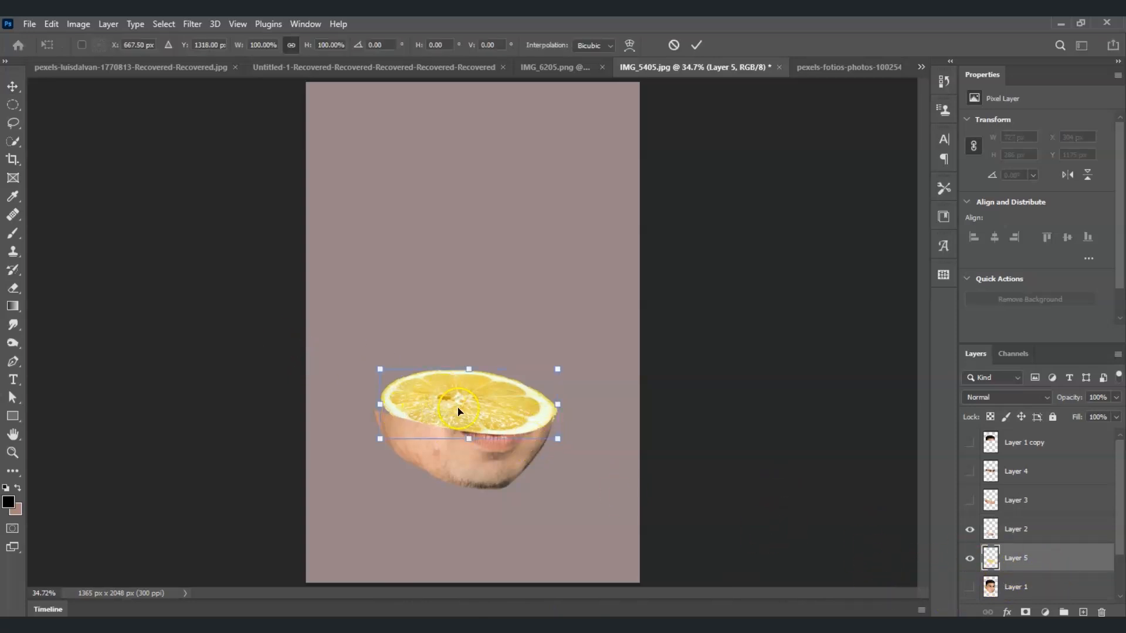
left_click_drag(381, 405, 374, 404)
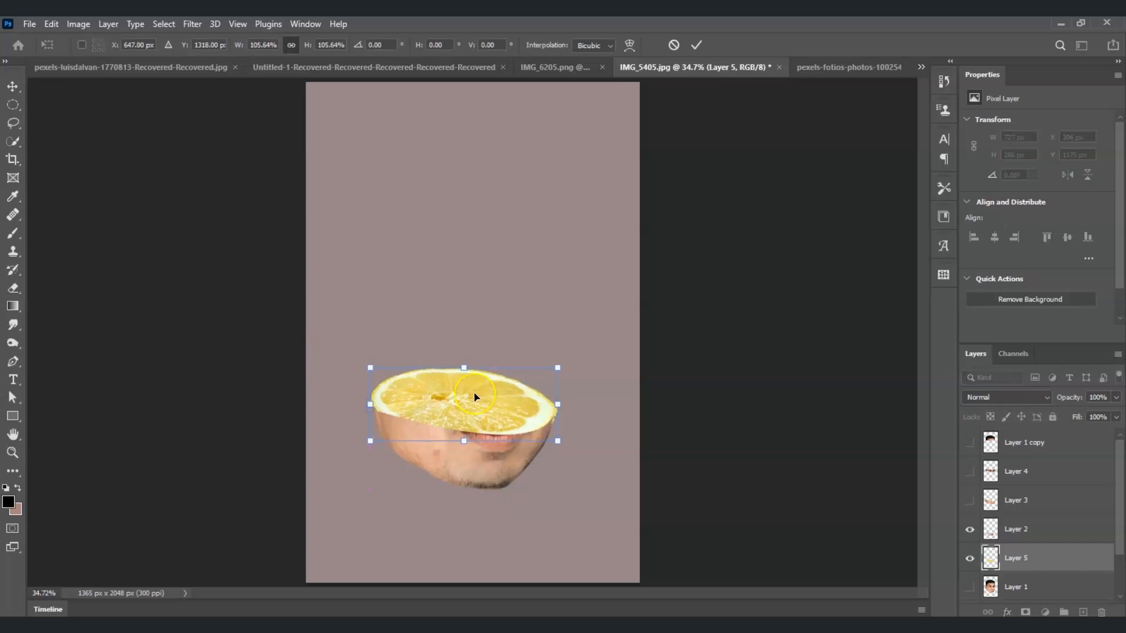
right_click(468, 411)
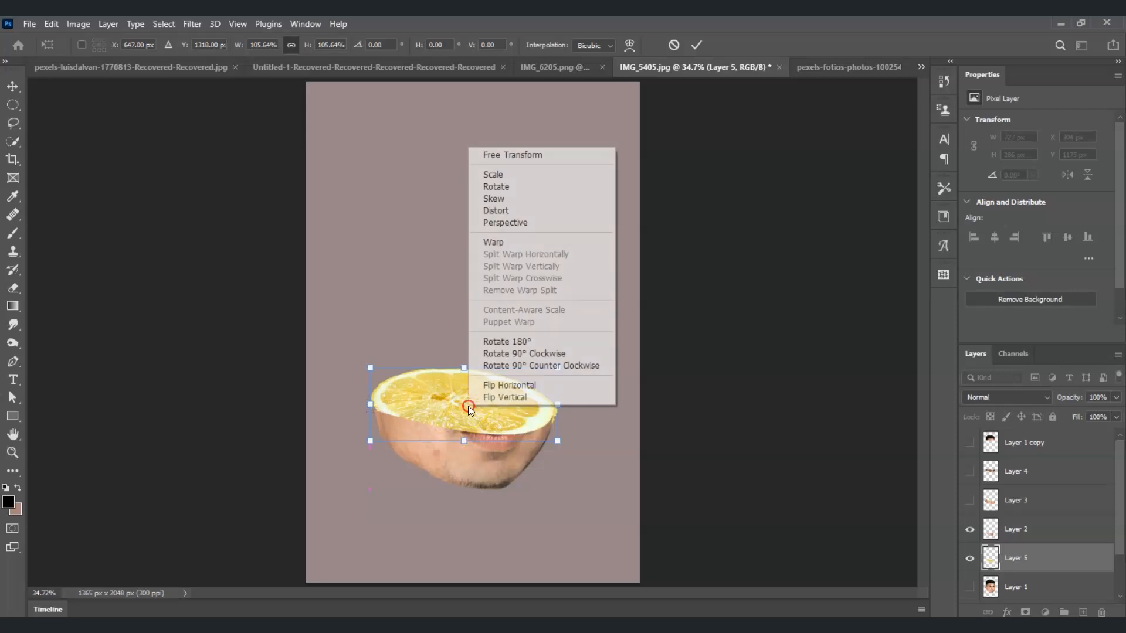
left_click(518, 249)
left_click_drag(447, 432, 445, 422)
left_click_drag(547, 396, 542, 389)
left_click_drag(501, 439, 500, 433)
left_click_drag(391, 415, 418, 436)
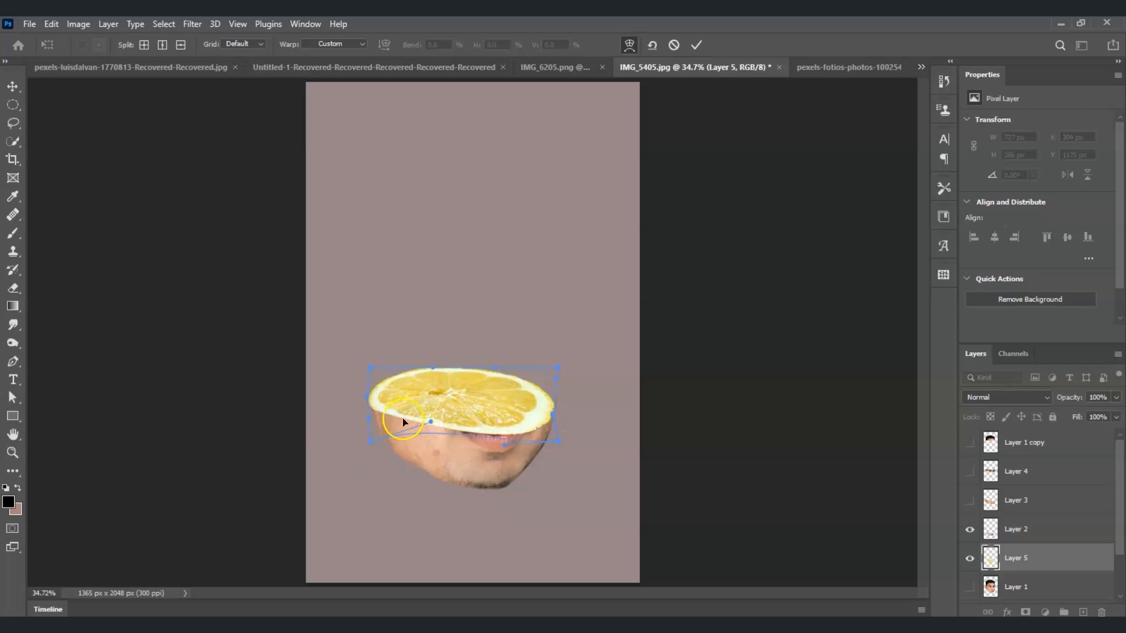
key("Return")
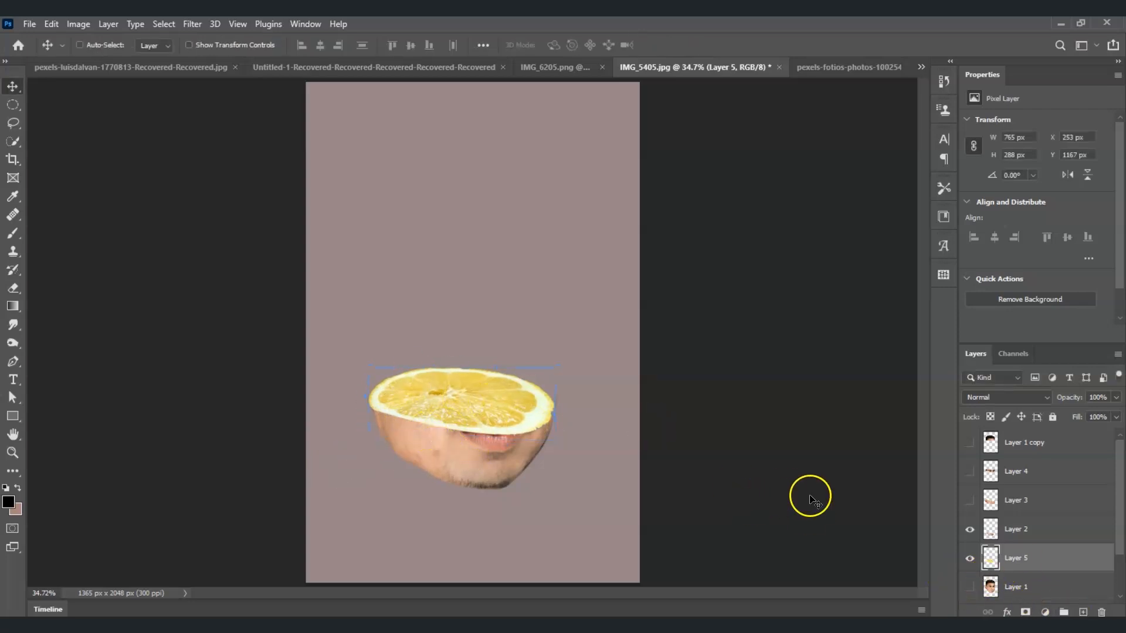
Group Layer 2 with the chin and Layer 5 with the lemon slice.
key("ctrl")
left_click(1037, 530)
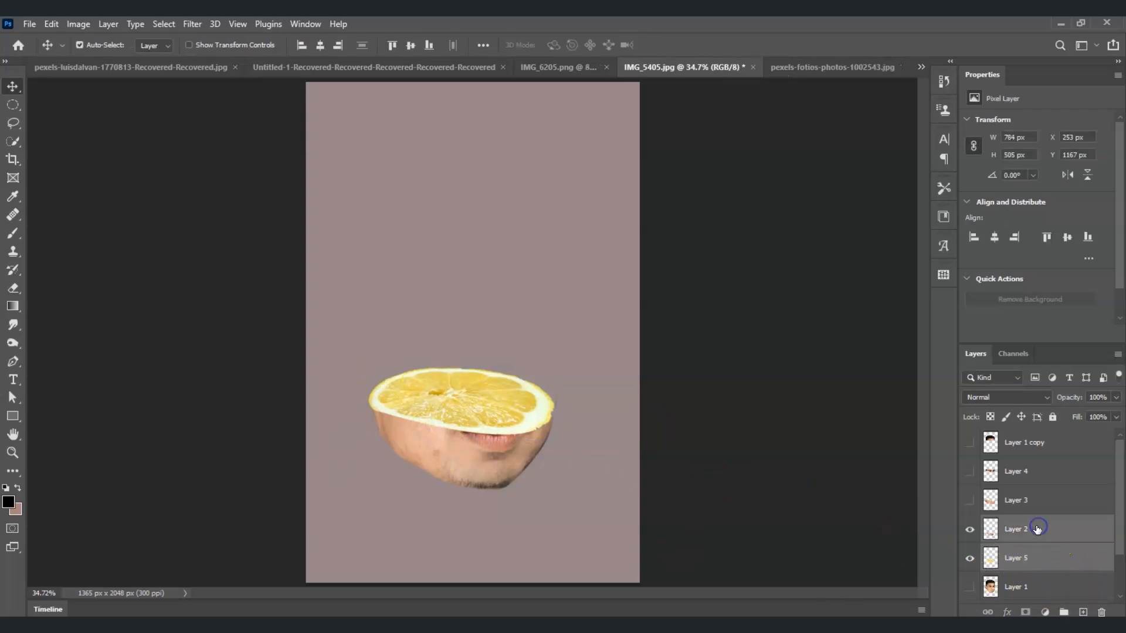
left_click(1035, 560)
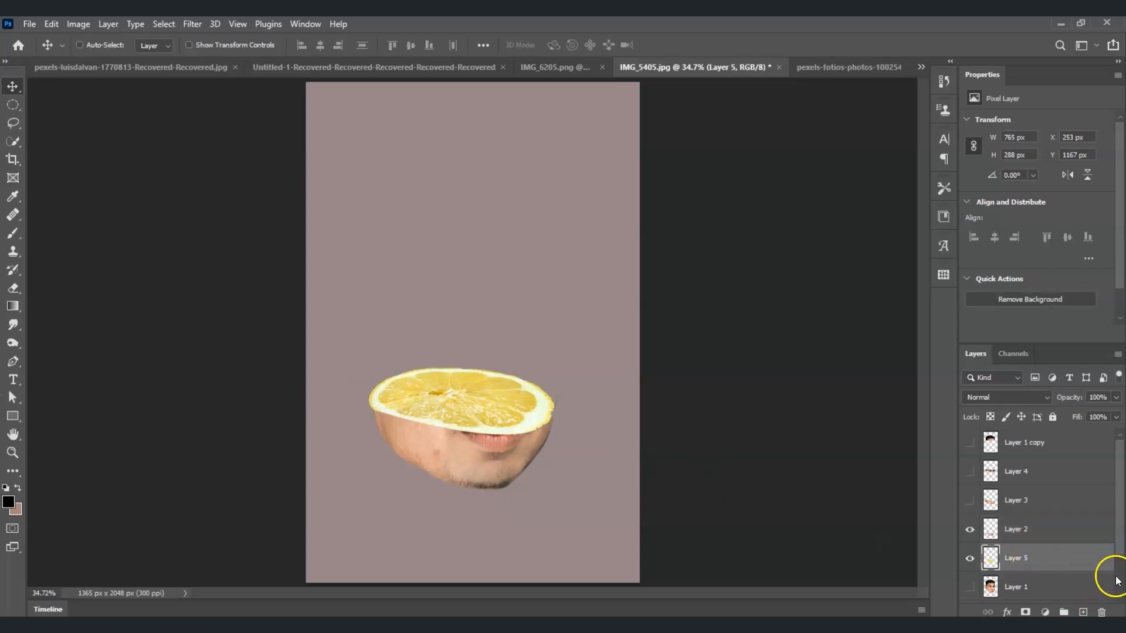
left_click(1031, 530, "shift")
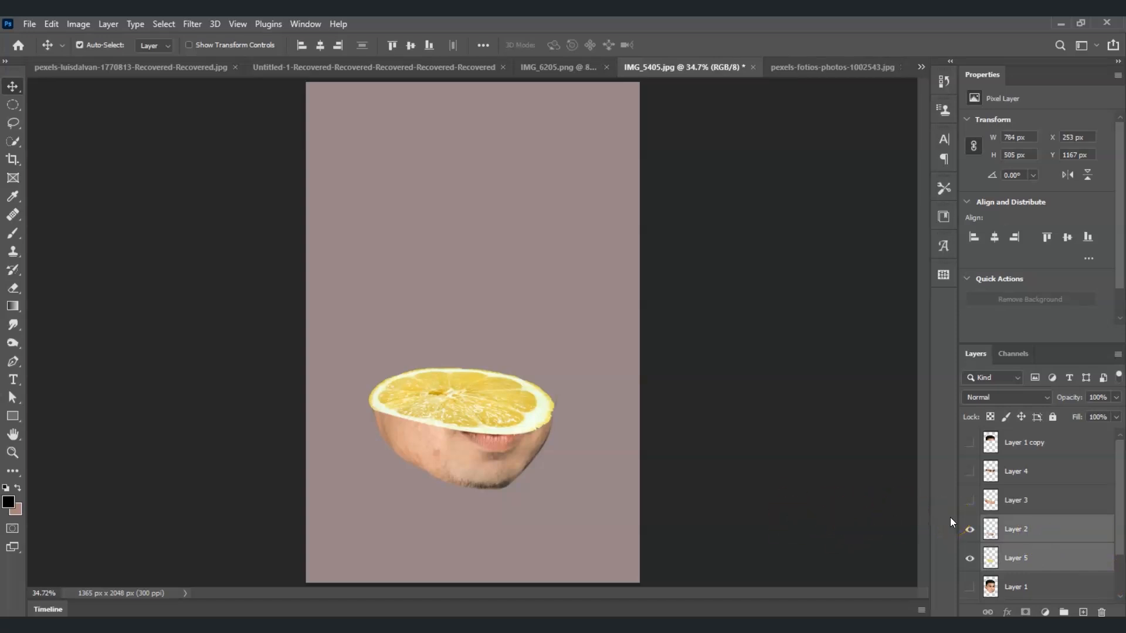
key("ctrl+g")
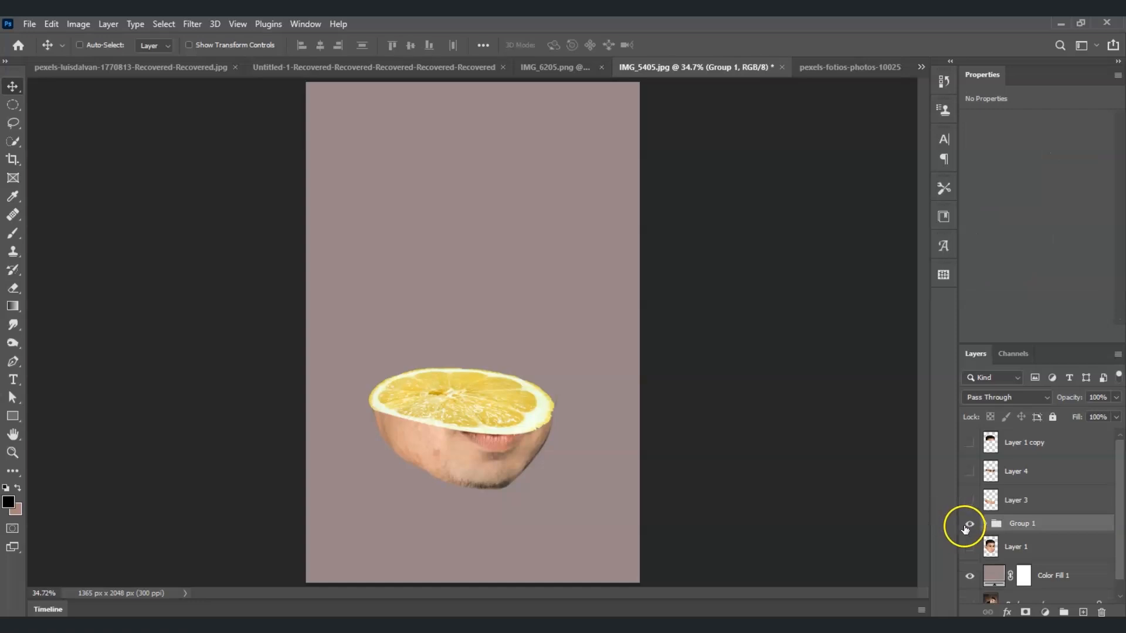
Check the chin group by toggling its visibility and rename it as Jaw.
left_click(972, 524)
left_click(970, 524)
key("Return")
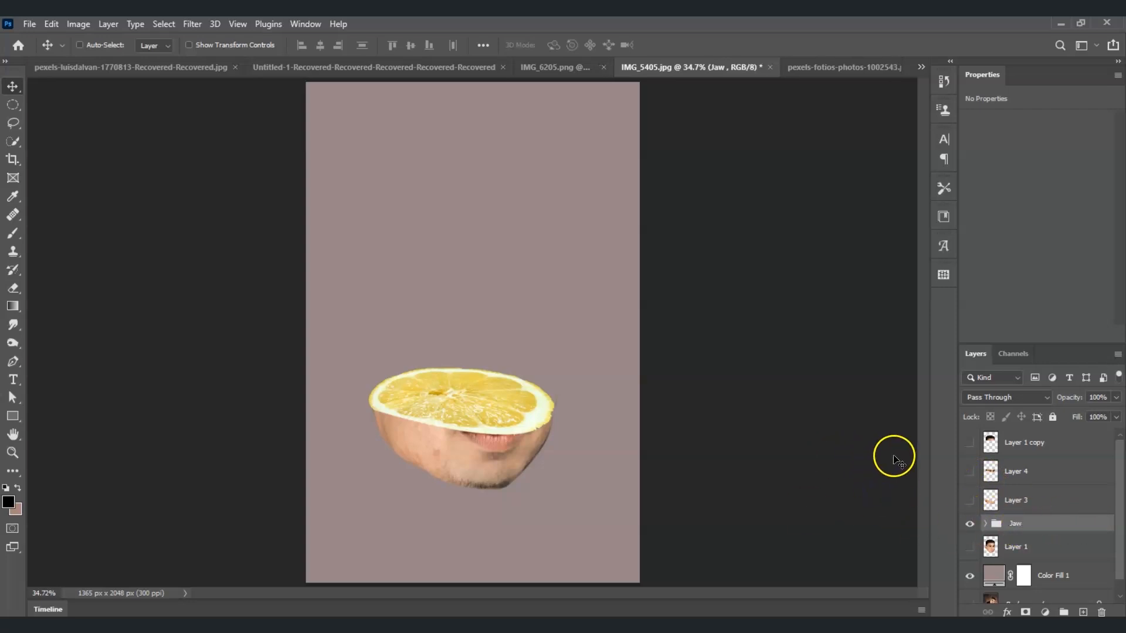
Hide the Jaw group, show Layer 3, and copy the lemon slice from the pexels-fotios document beneath Layer 3.
left_click(974, 528)
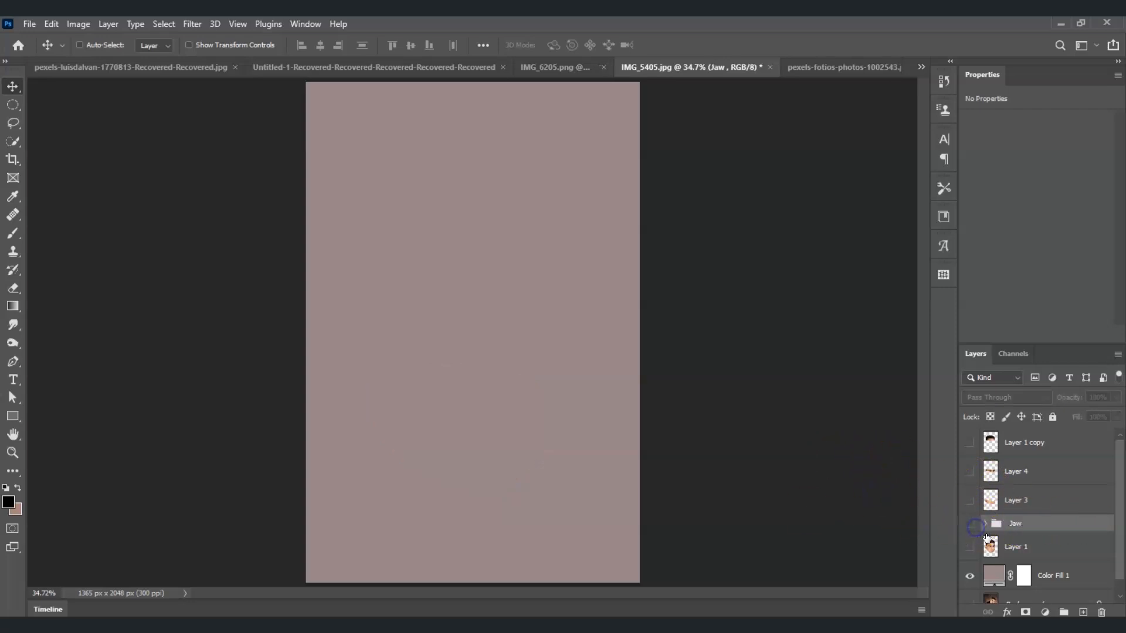
left_click(969, 501)
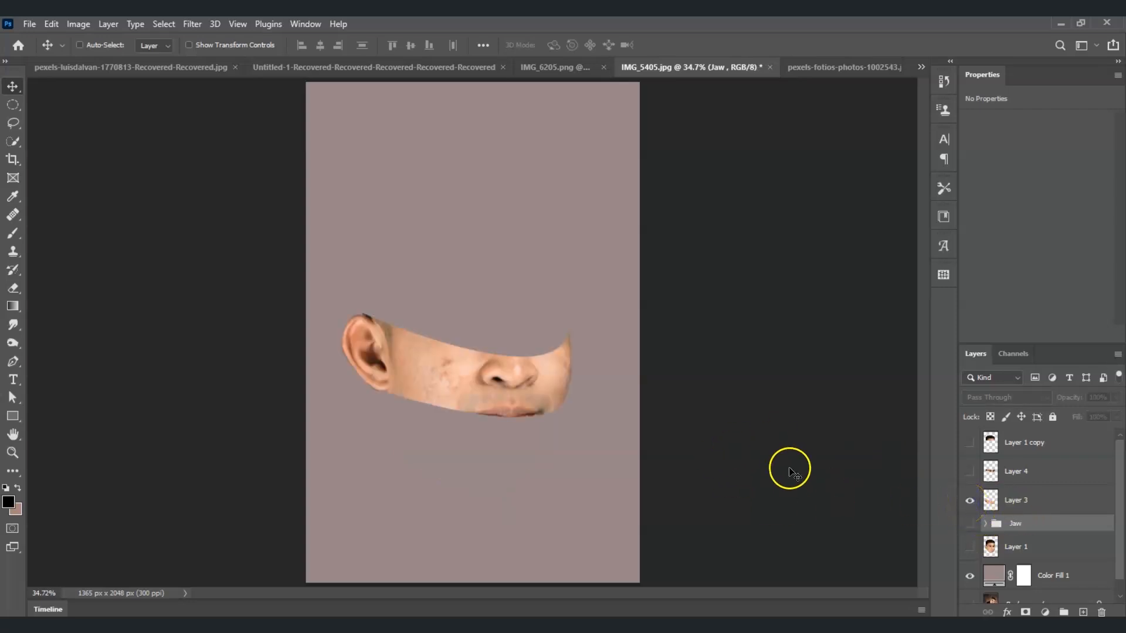
left_click(825, 72)
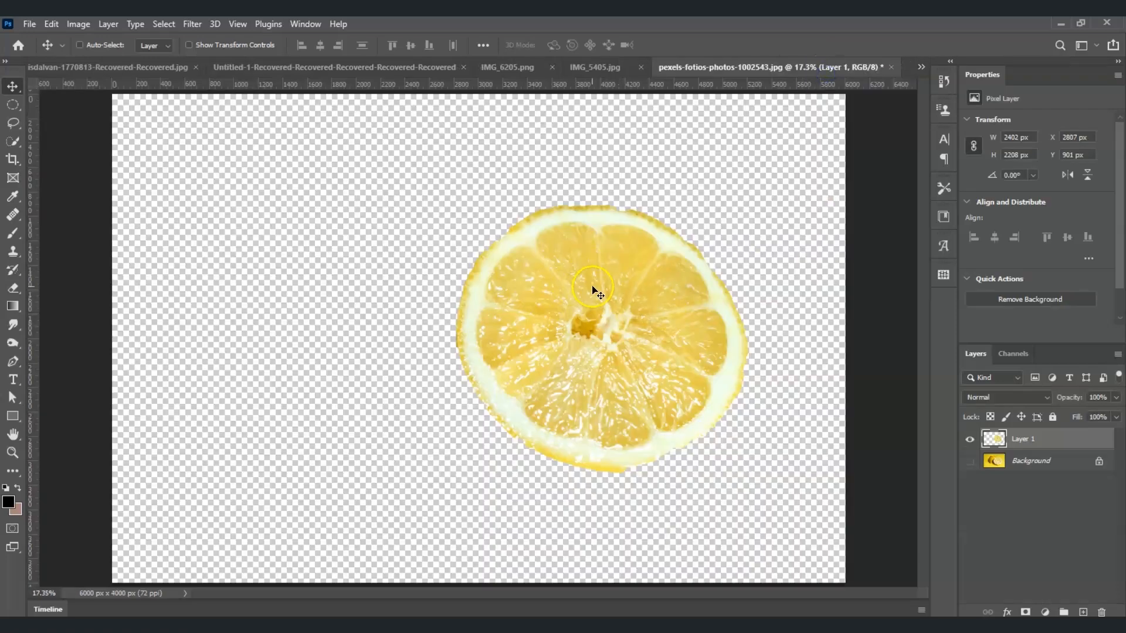
left_click_drag(657, 300, 584, 73)
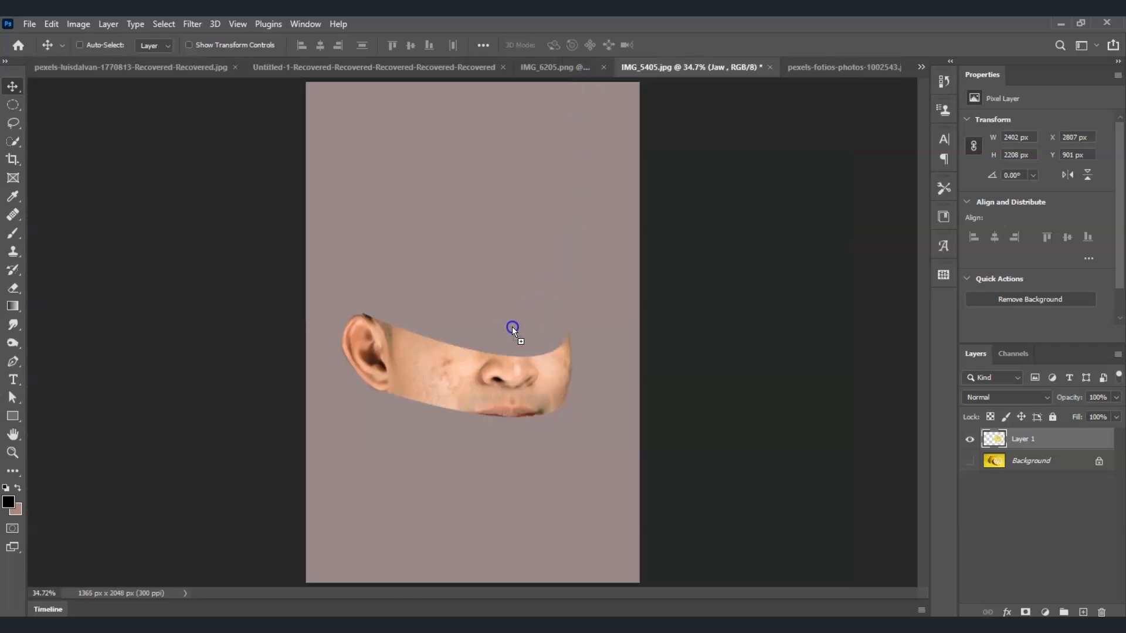
left_click_drag(491, 339, 483, 336)
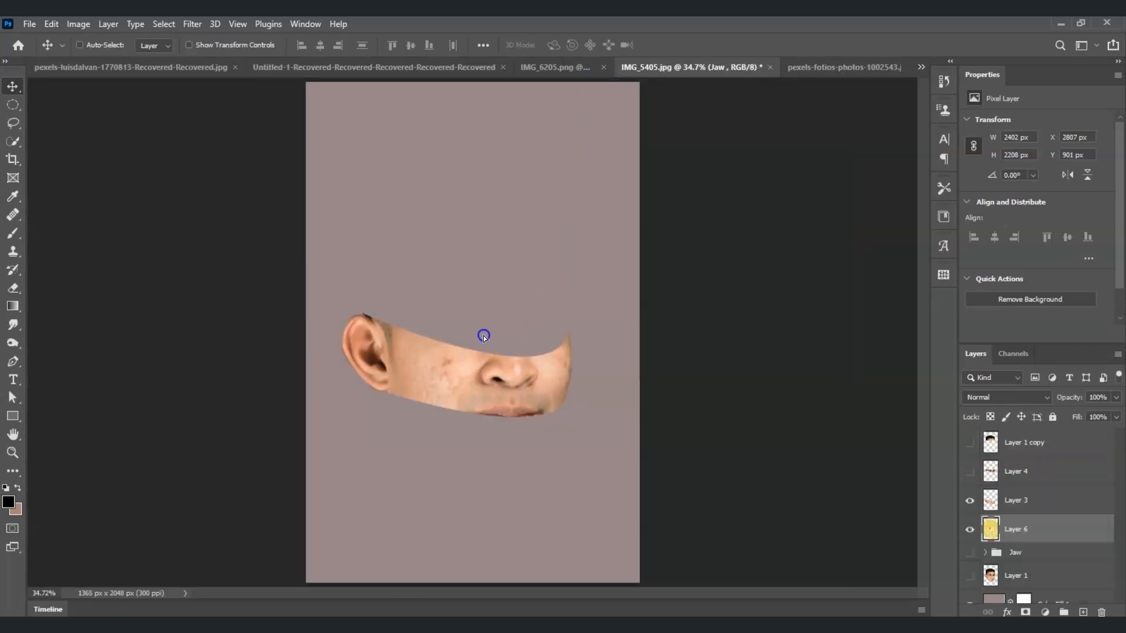
Scale the Layer 6 lemon slice proportionally to 37.65% and position it behind the upper cut of the nose slice.
key("ctrl+t")
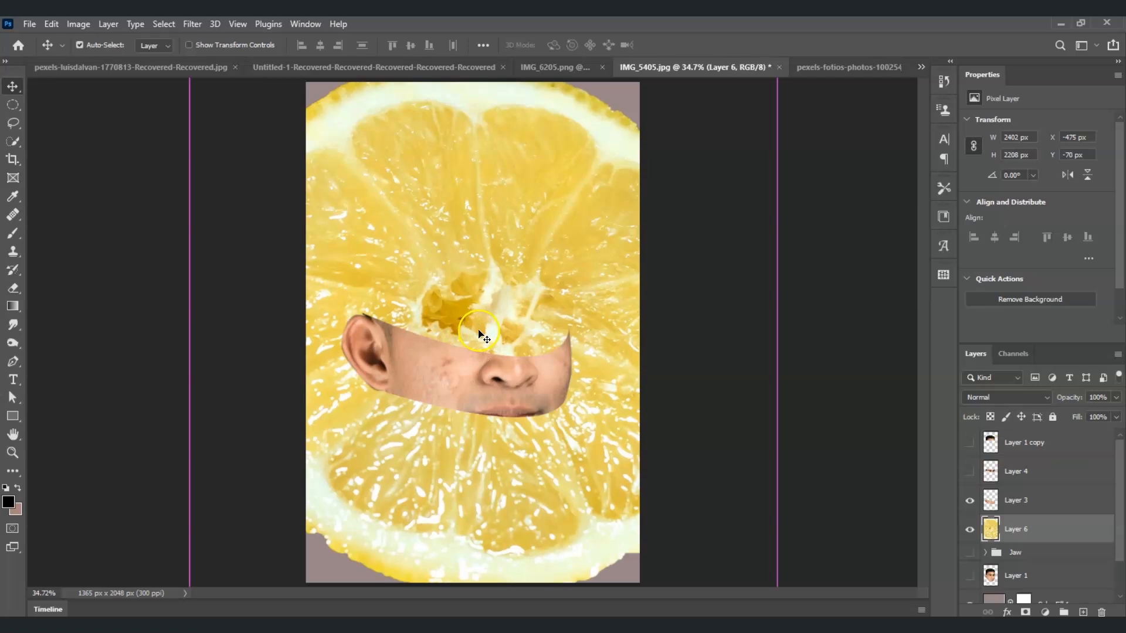
left_click_drag(194, 332, 381, 332)
left_click_drag(580, 377, 475, 362)
left_click_drag(272, 137, 374, 264)
left_click_drag(560, 419, 490, 350)
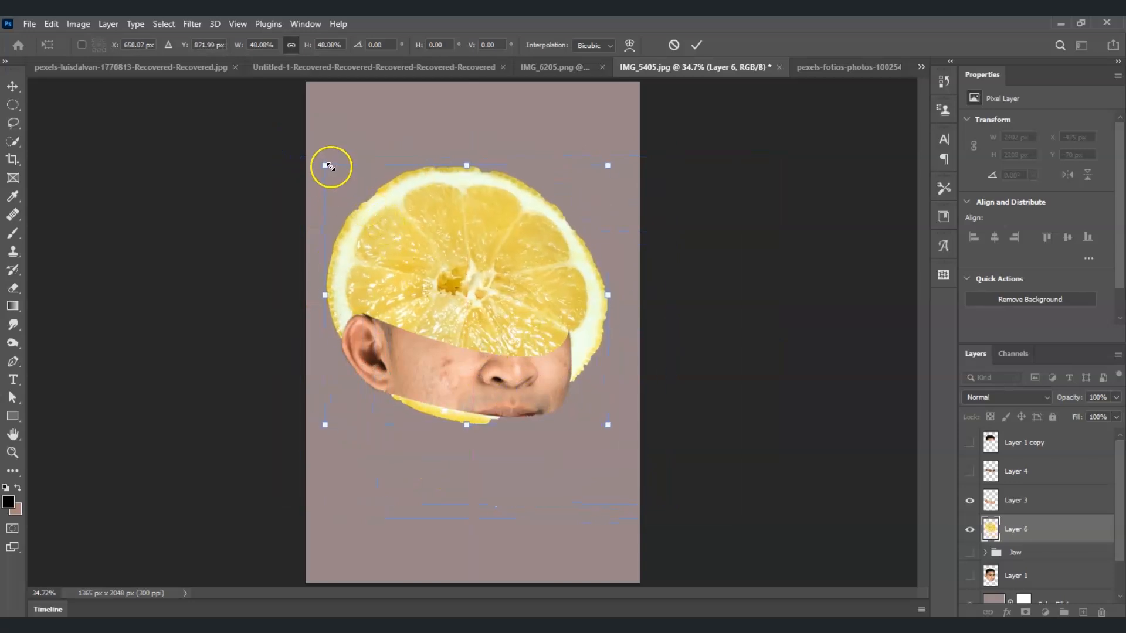
left_click_drag(330, 167, 374, 241)
left_click_drag(538, 353, 505, 327)
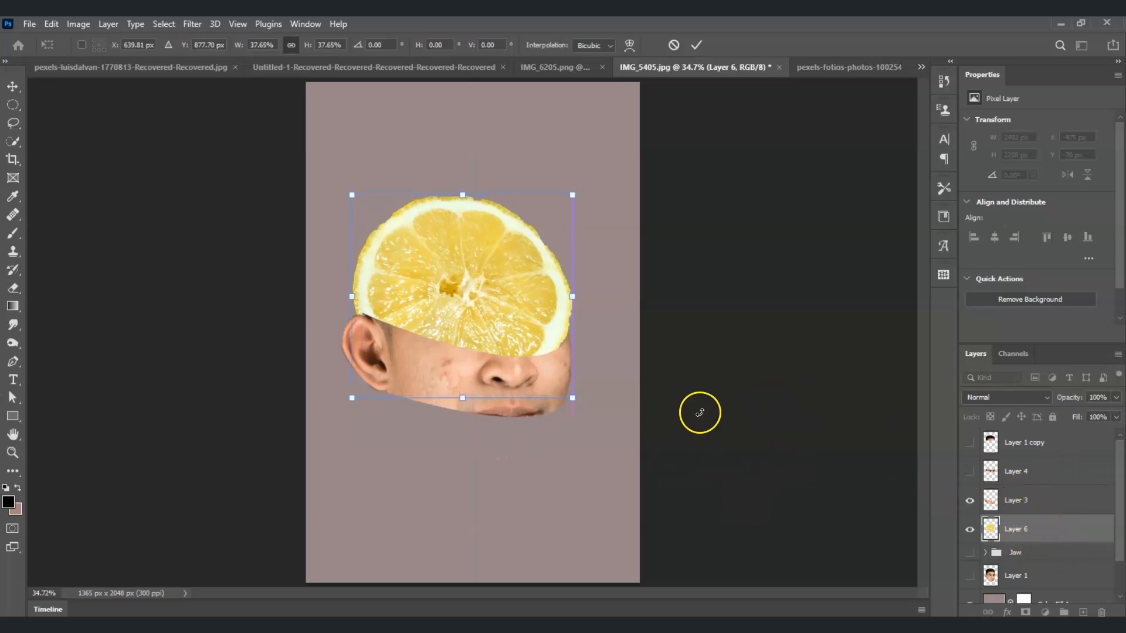
left_click_drag(478, 313, 477, 319)
Flatten and tilt the lemon to follow the nose slice's upper cut, about 37.47% wide by 19.45% high, with 1.17° rotation and -8.68° horizontal skew.
right_click(464, 294)
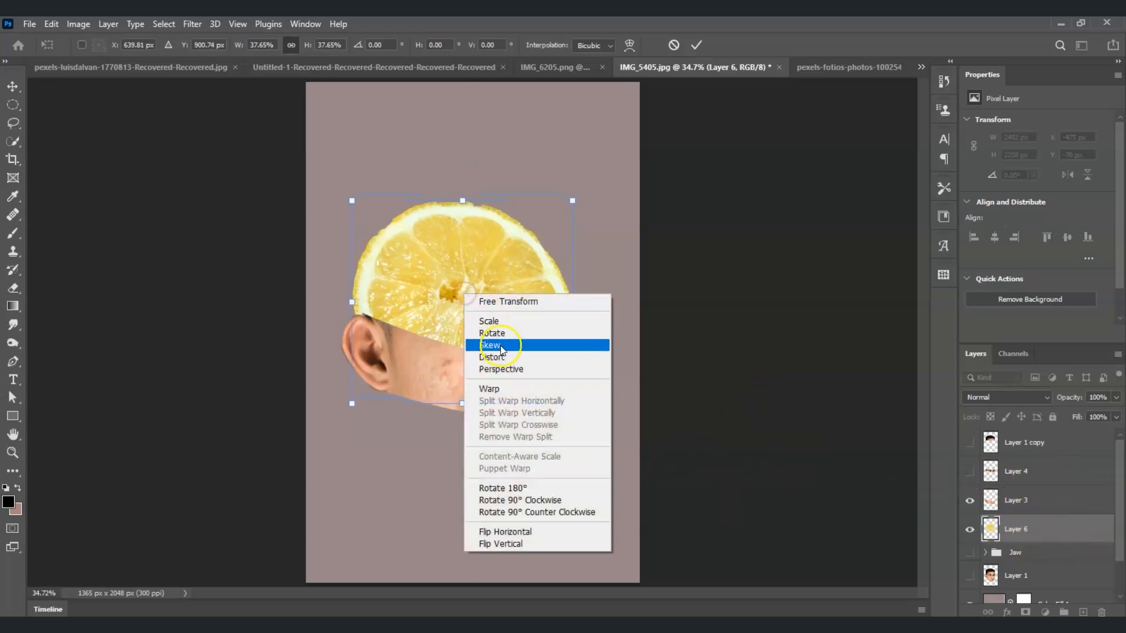
left_click(495, 370)
left_click_drag(352, 403, 352, 354)
left_click_drag(572, 403, 557, 352)
left_click_drag(557, 306, 568, 319)
left_click_drag(582, 263, 556, 271)
left_click_drag(534, 319, 524, 325)
left_click_drag(349, 322, 349, 318)
left_click_drag(378, 268, 371, 266)
left_click_drag(426, 332, 427, 332)
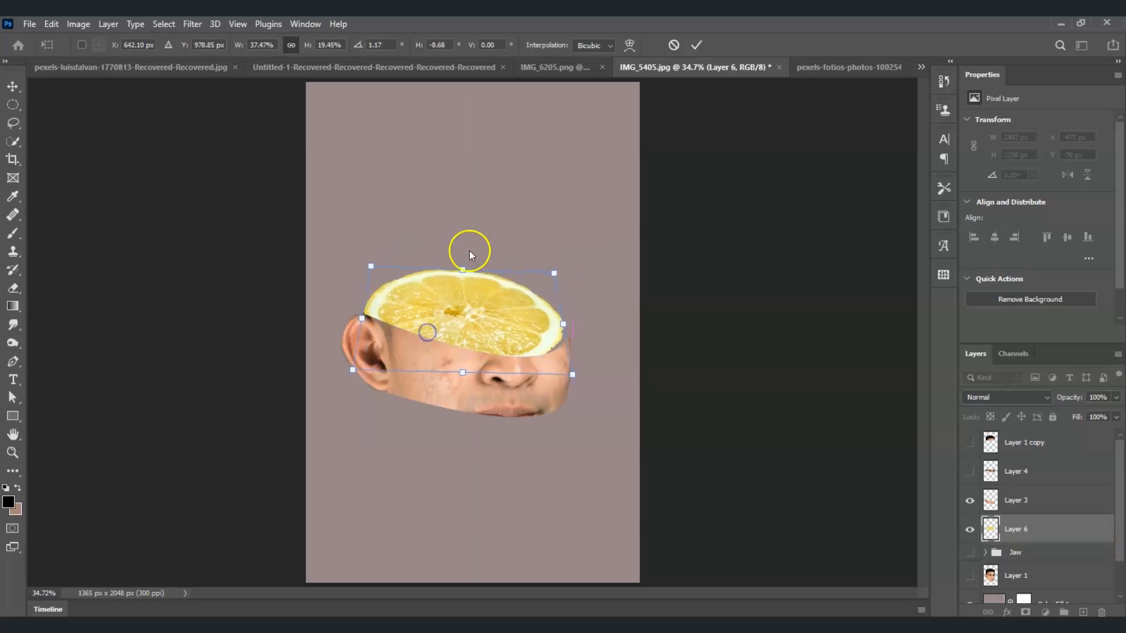
Warp the lemon ellipse so its rim follows the curved upper edge of the nose slice.
right_click(462, 327)
left_click(511, 420)
mouse_move(544, 326)
left_mouse_down()
mouse_move(543, 312)
mouse_move(551, 319)
left_mouse_up()
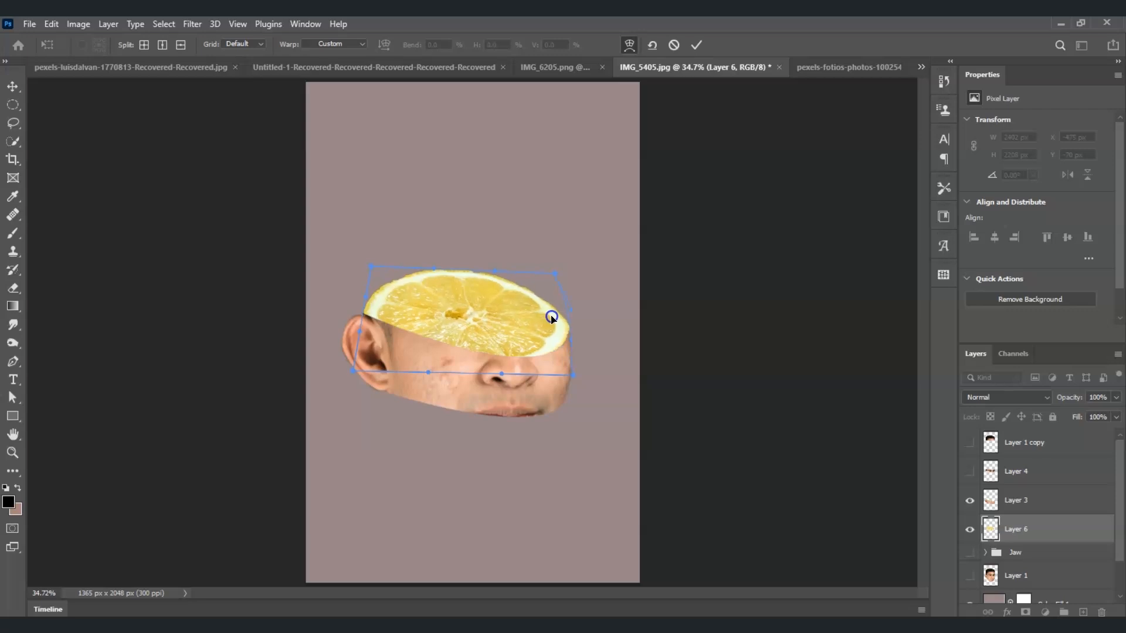
left_click_drag(478, 348, 533, 353)
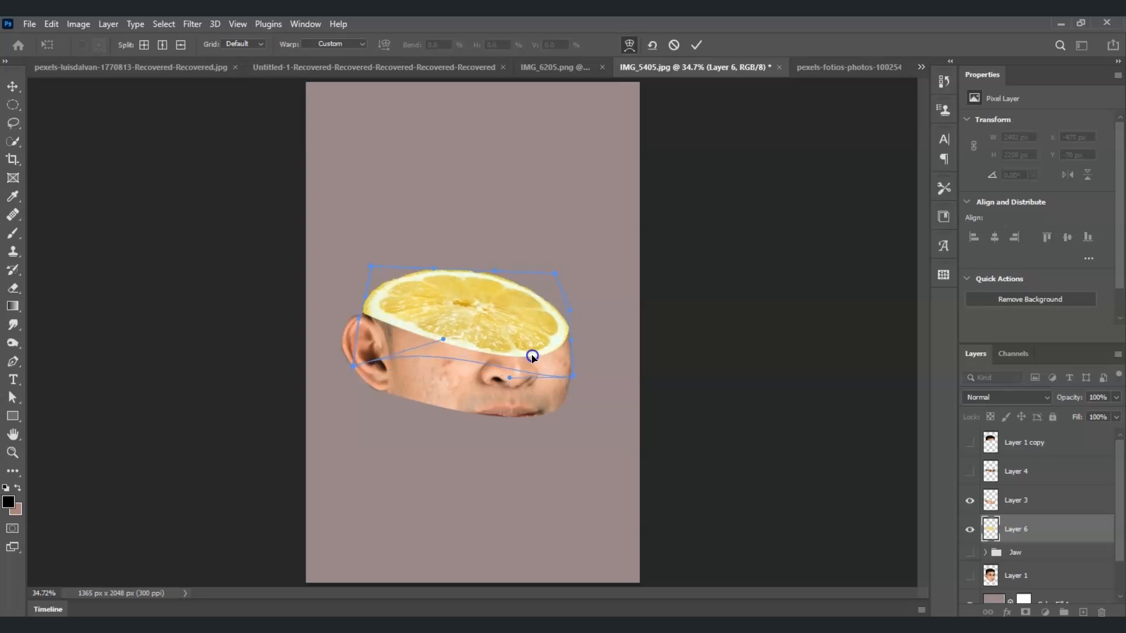
double_click(530, 317)
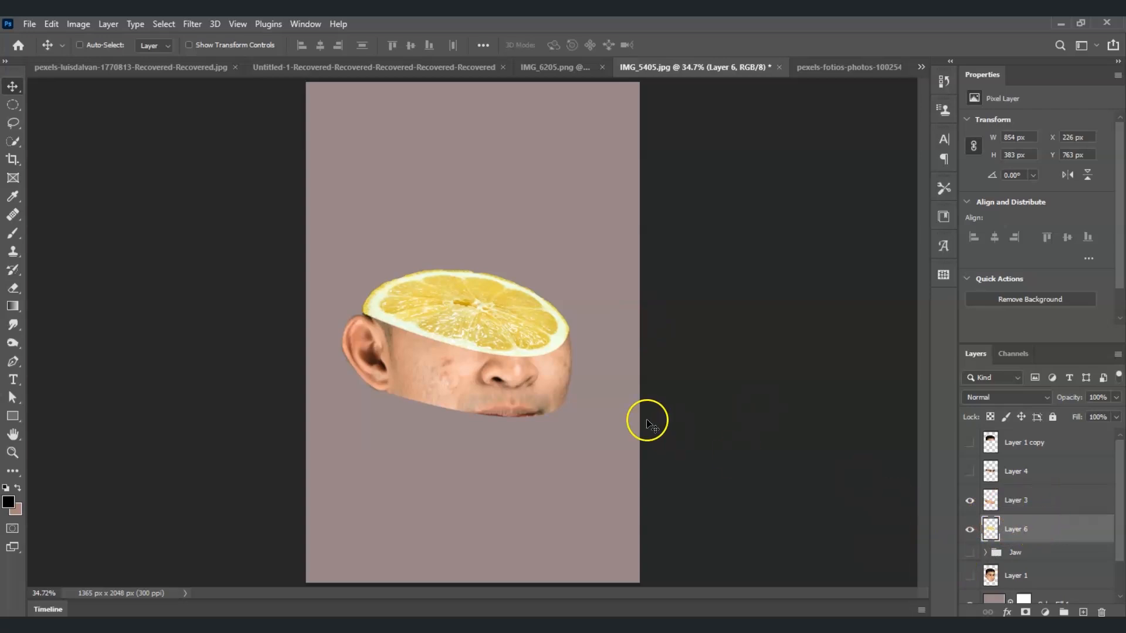
Group Layer 3 with Layer 6 and name the group nose.
left_click(1034, 499, "ctrl")
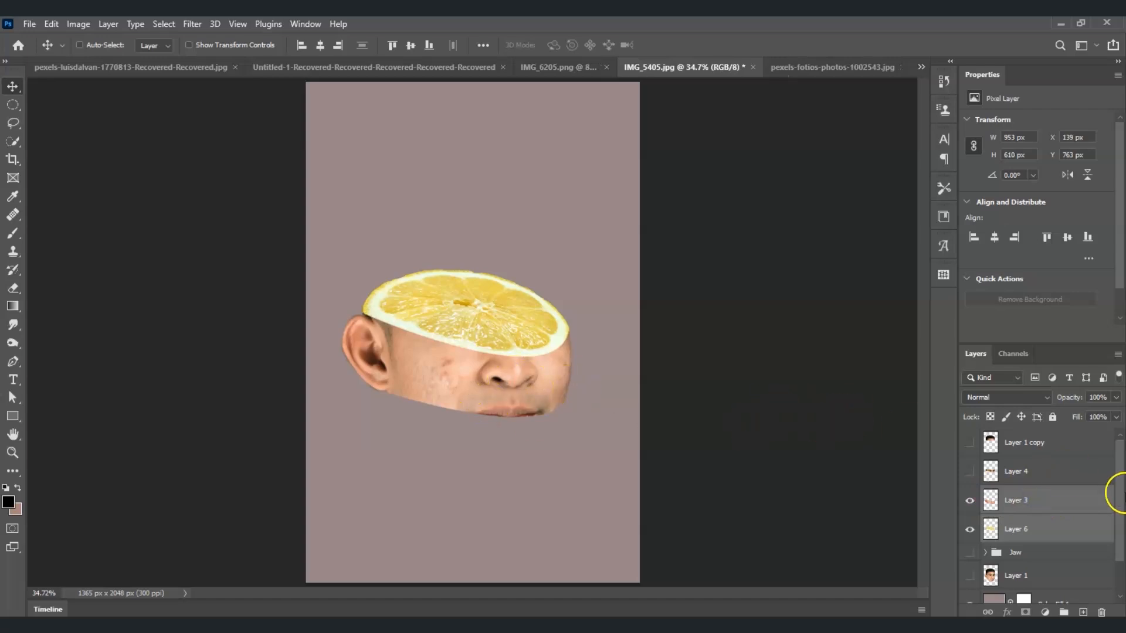
key("ctrl+g")
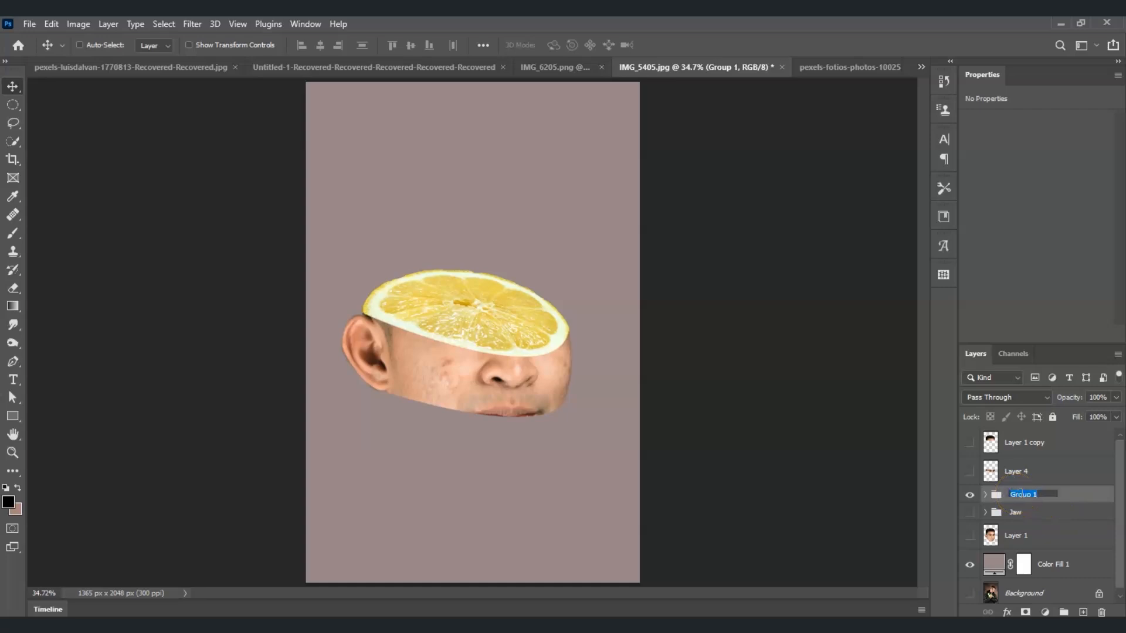
key("Return")
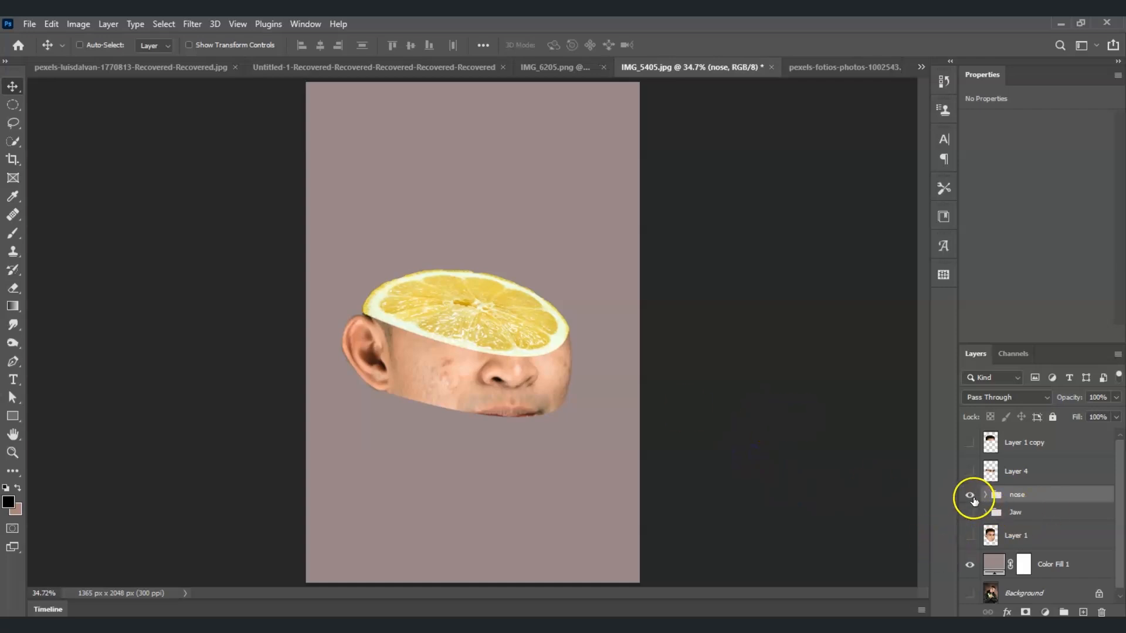
Hide the nose group, show Layer 4, and copy the lemon slice from the pexels-fotios document beneath Layer 4.
left_click(969, 496)
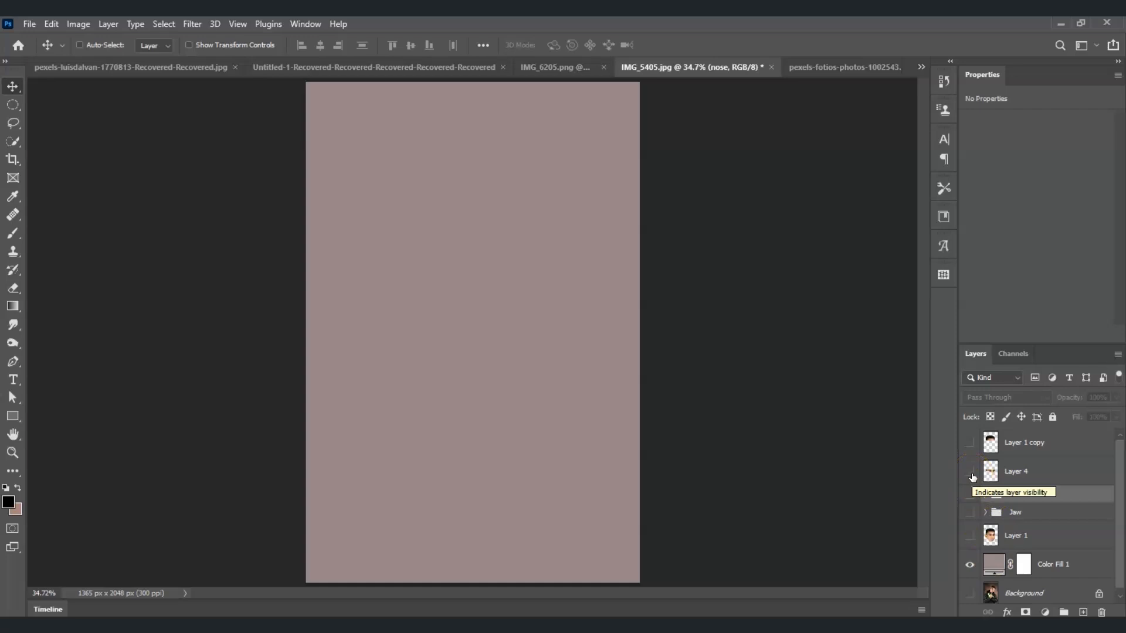
left_click(970, 472)
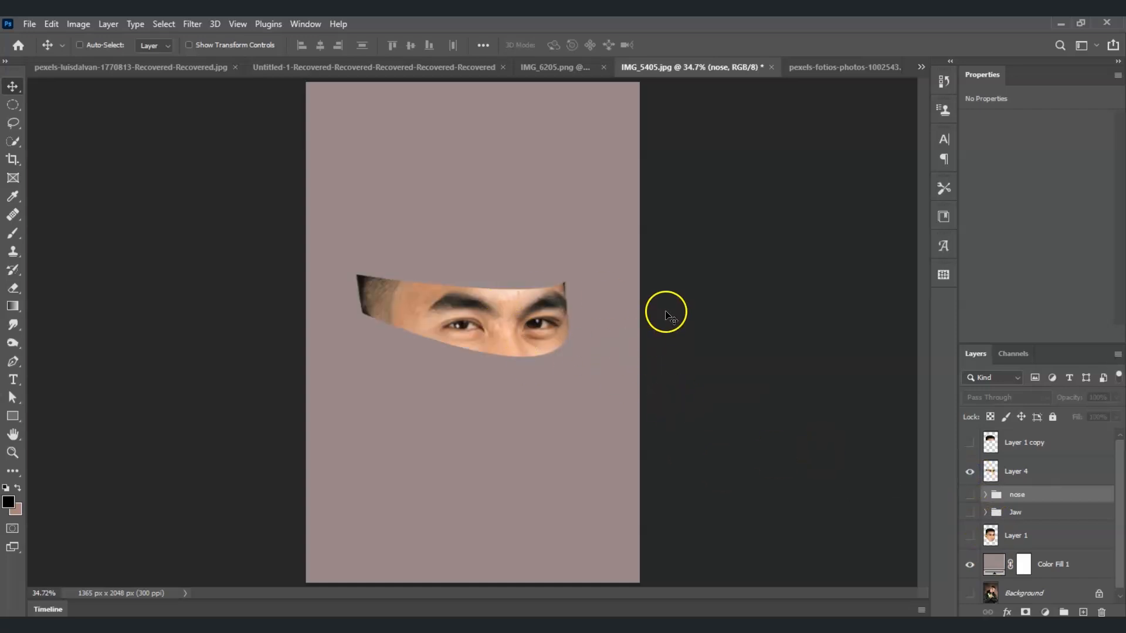
left_click(833, 66)
left_click_drag(612, 317, 478, 254)
Scale the Layer 7 lemon to about 50% and distort it into a flat ellipse over the eye slice's upper cut.
key("ctrl+t")
left_click_drag(282, 250, 475, 250)
left_click_drag(543, 224, 395, 195)
left_click_drag(326, 88, 359, 203)
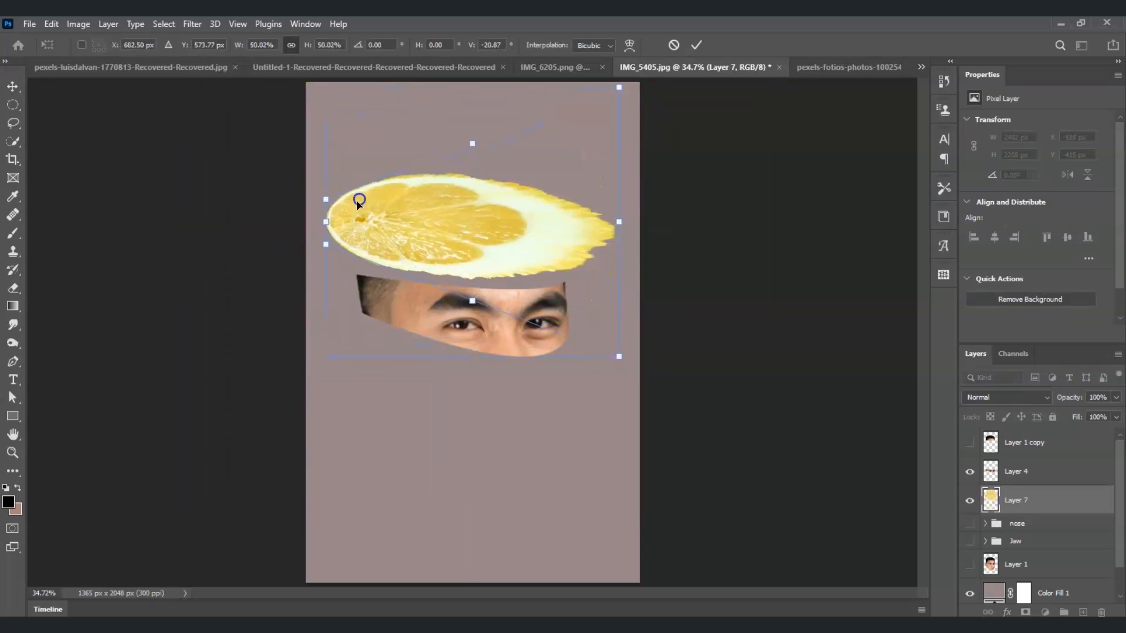
left_click_drag(618, 88, 609, 176)
left_click_drag(488, 202, 488, 246)
left_click_drag(326, 241, 387, 241)
left_click_drag(491, 211, 499, 216)
left_click_drag(419, 277, 380, 302)
Warp the flattened lemon so its rim fits the upper edge of the eye slice.
left_click(629, 44)
left_click_drag(482, 304, 506, 298)
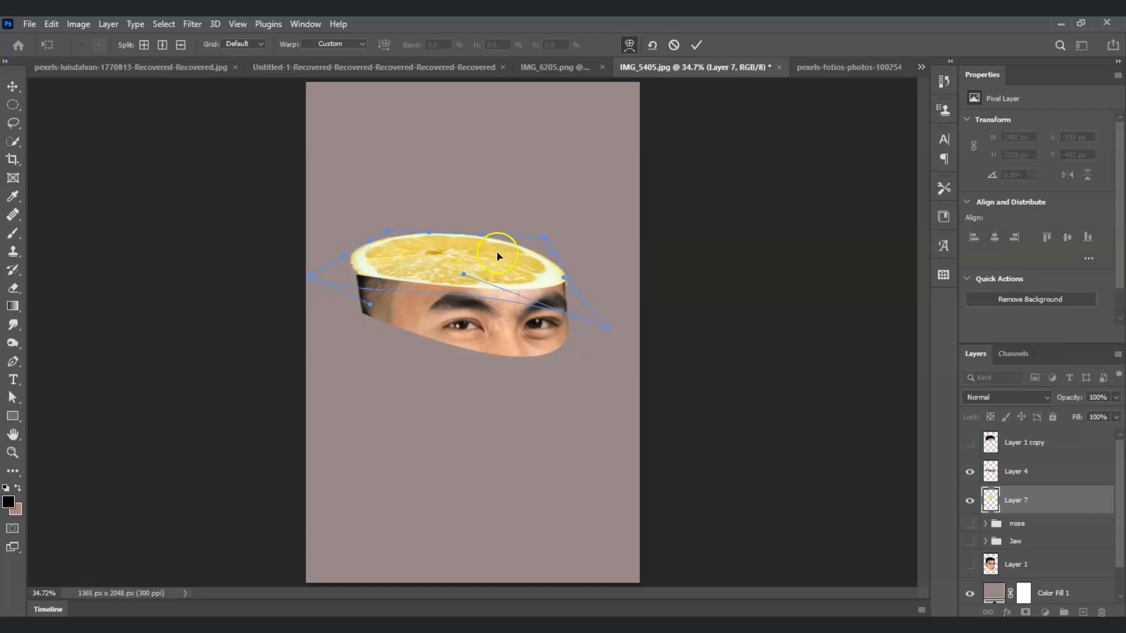
key("Return")
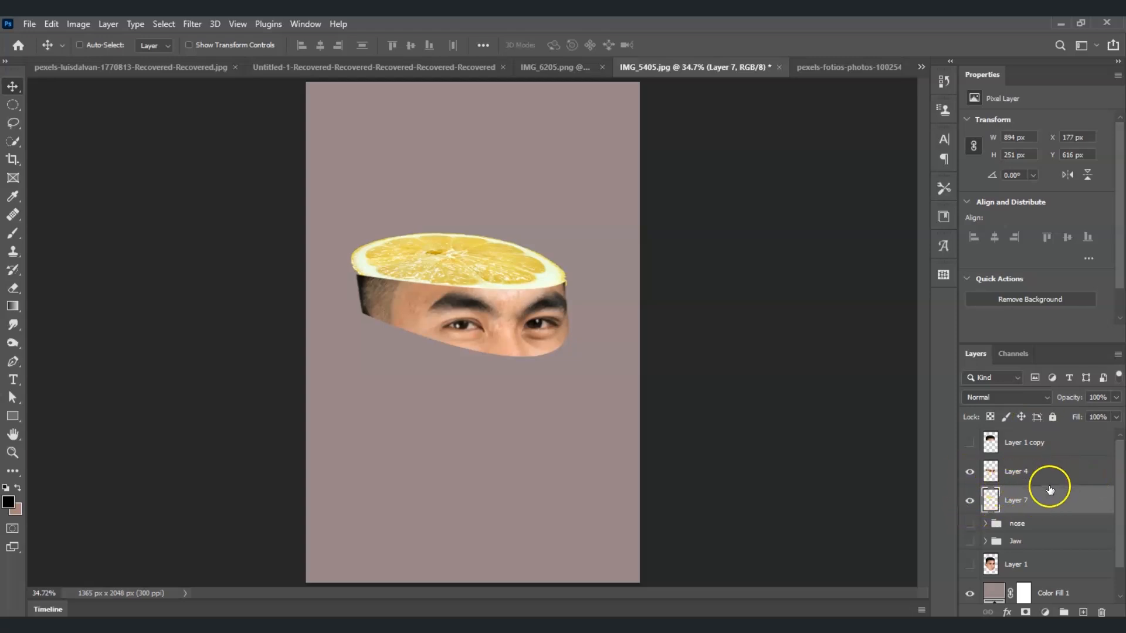
Group Layer 4 with Layer 7 and name the group Eye layer.
left_click(1030, 507)
left_click_drag(1021, 504, 1024, 481)
left_click(1023, 481, "ctrl")
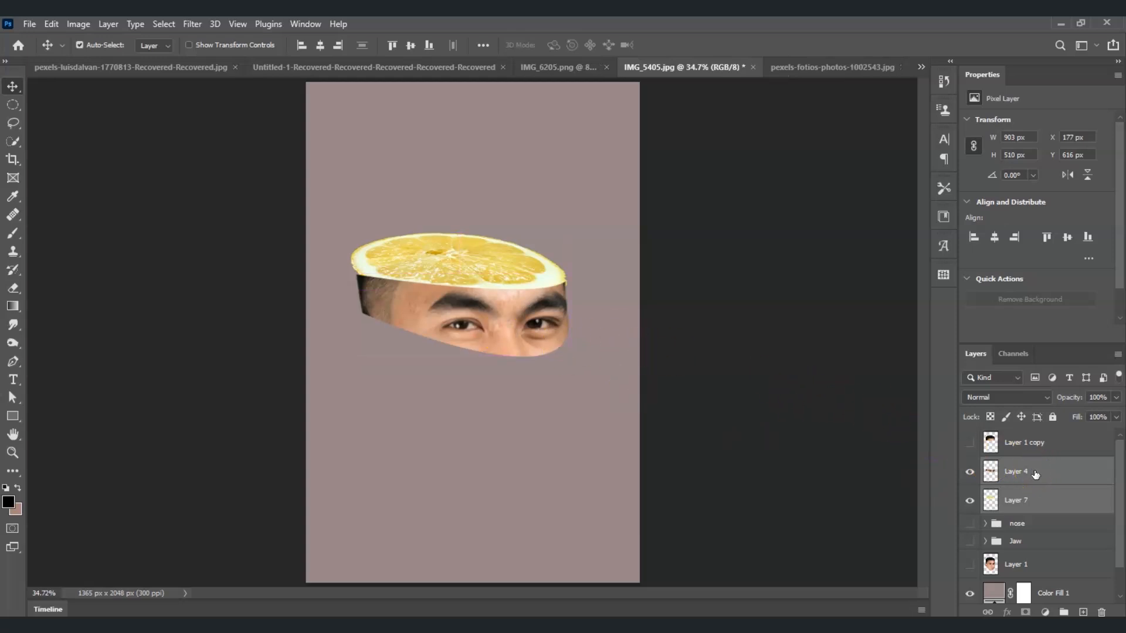
key("ctrl+g")
double_click(1014, 468)
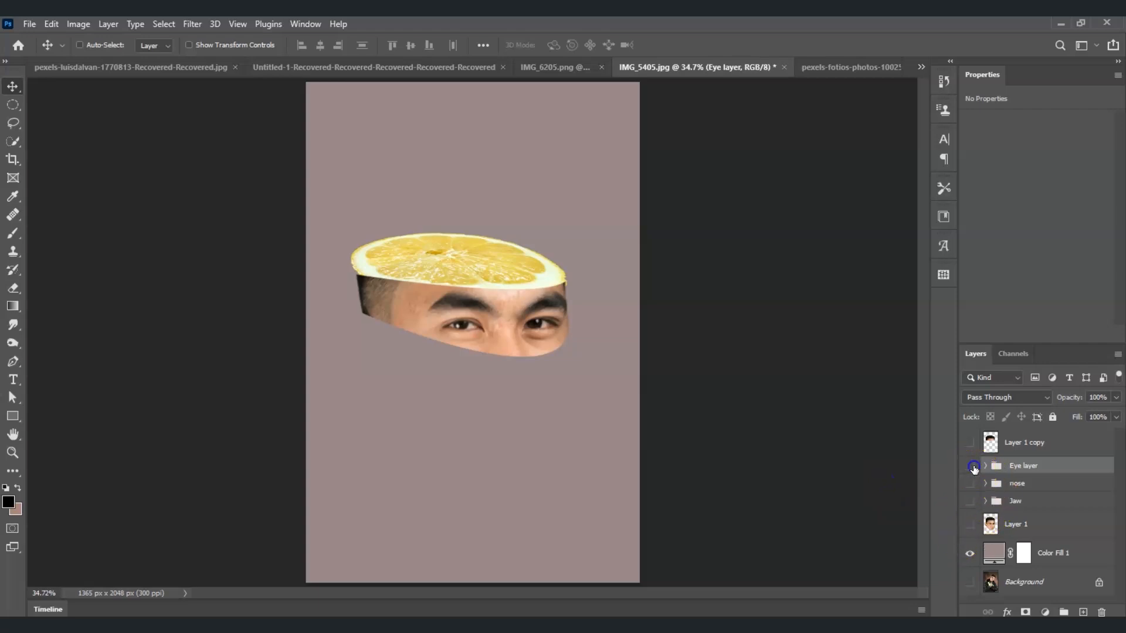
Toggle the visibility of the Jaw, nose and Eye layer groups to inspect each slice on its own.
left_click(972, 467)
left_click(970, 501)
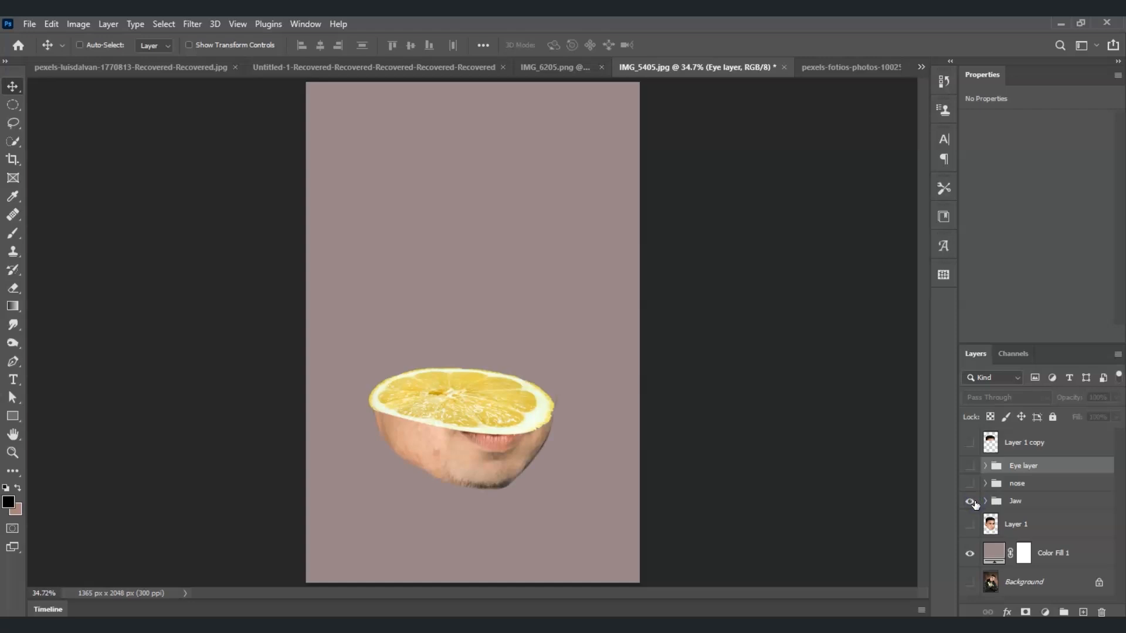
left_click(970, 502)
left_click(969, 484)
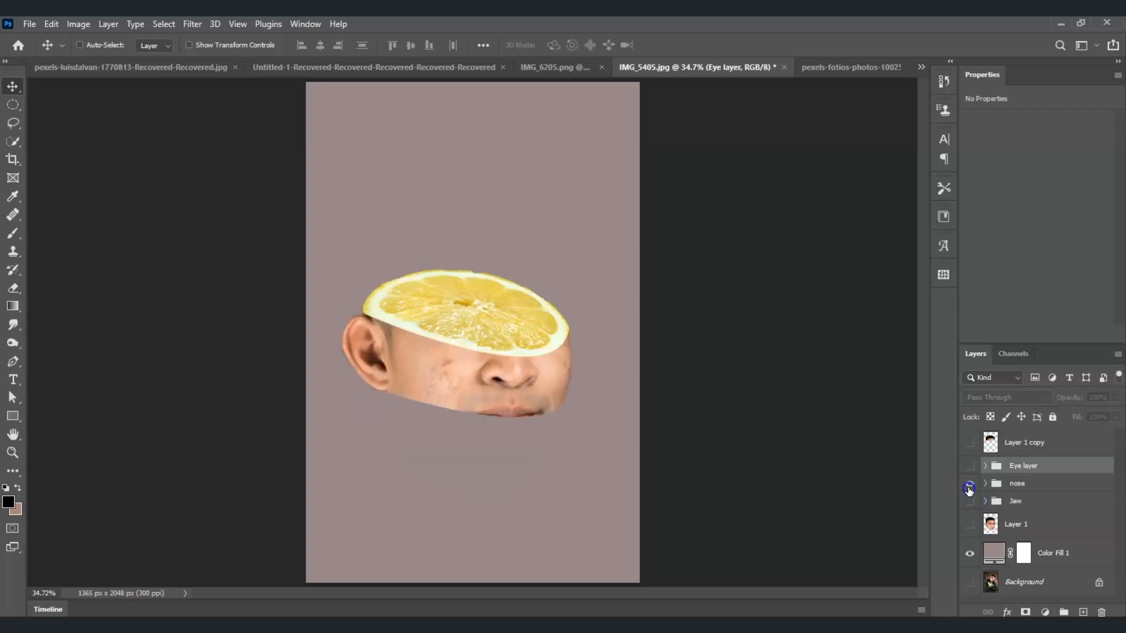
left_click(969, 484)
left_click(971, 469)
left_click(971, 469)
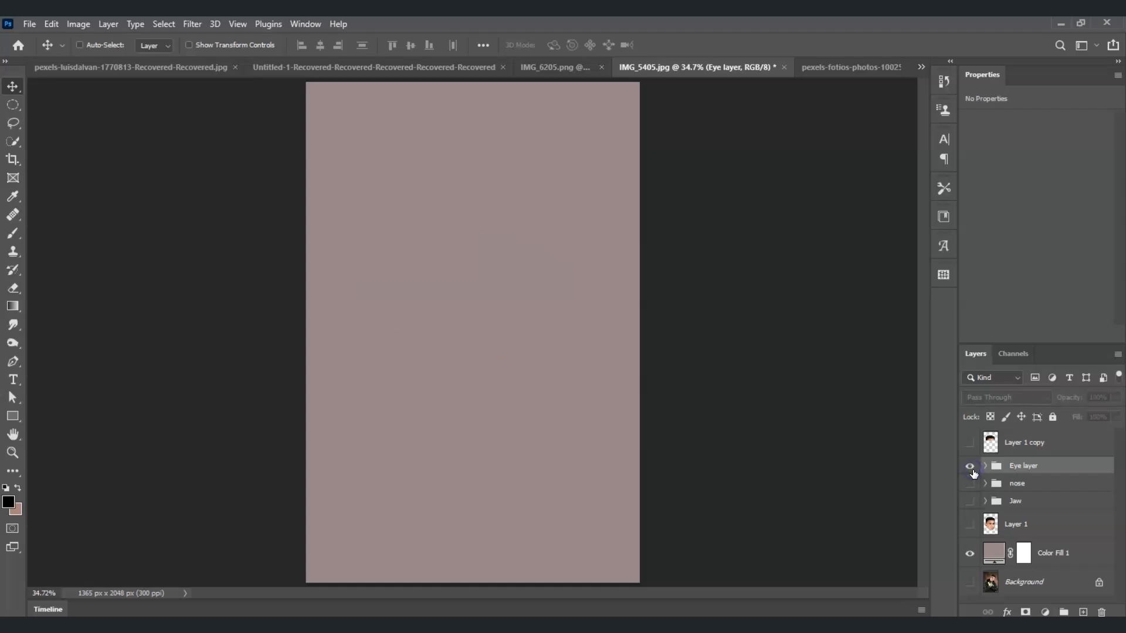
left_click(971, 469)
Rename Layer 1 copy as forehead and show it together with the Eye layer, nose and Jaw groups.
left_click(970, 443)
left_click(970, 443)
double_click(1022, 443)
key("Return")
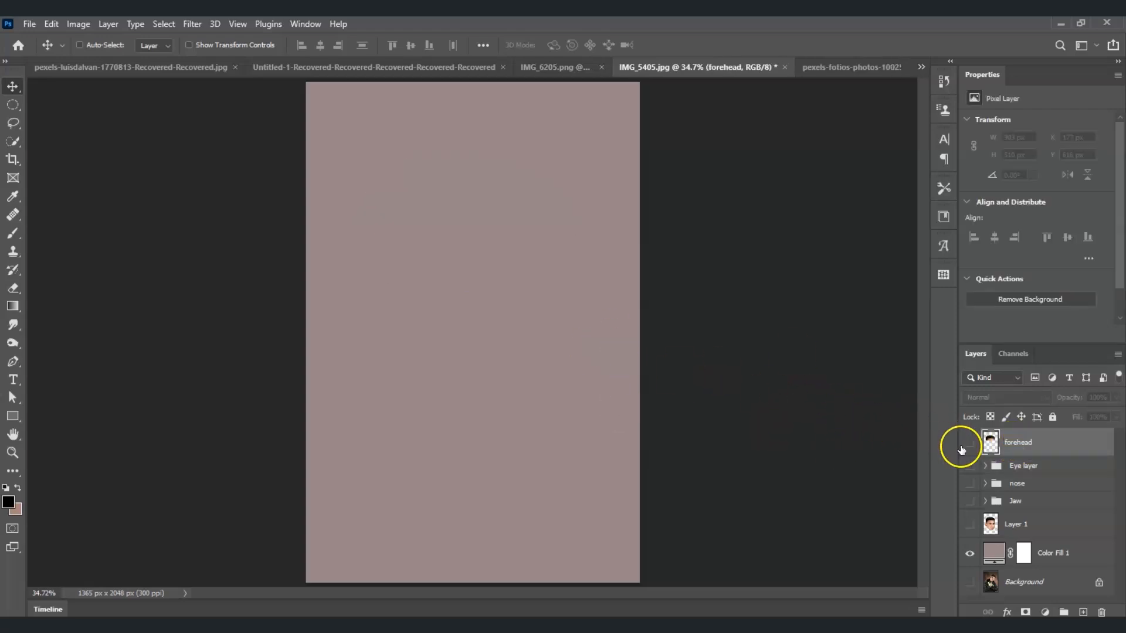
left_click_drag(968, 444, 955, 494)
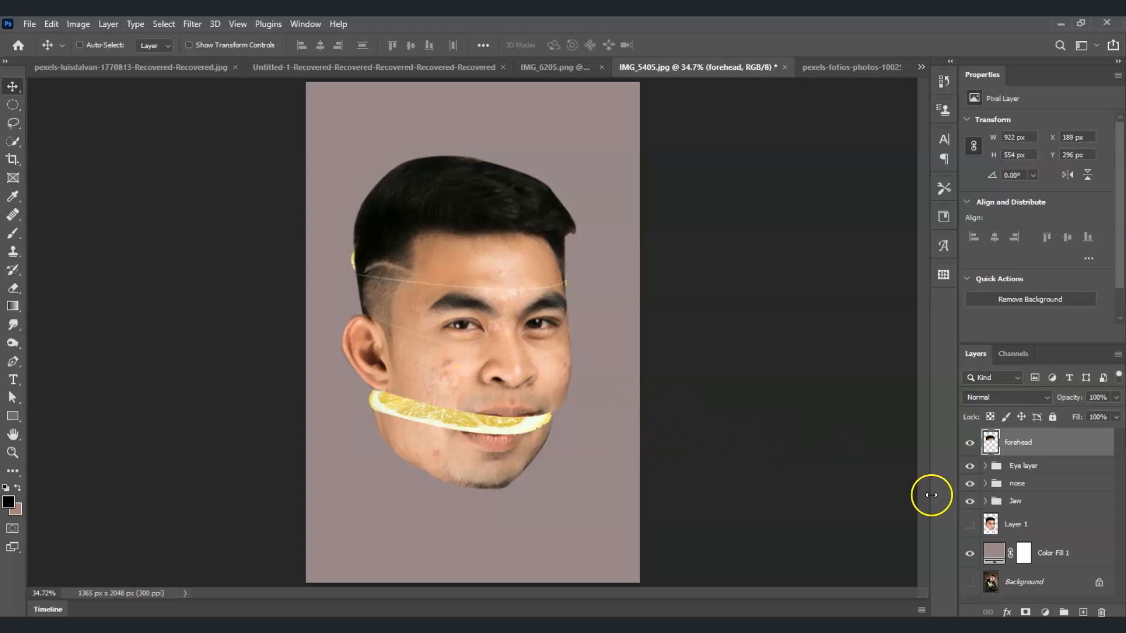
Shift the Jaw group 64 px left and about 23 px down, and offset the nose group right and slightly down.
left_click(1027, 506)
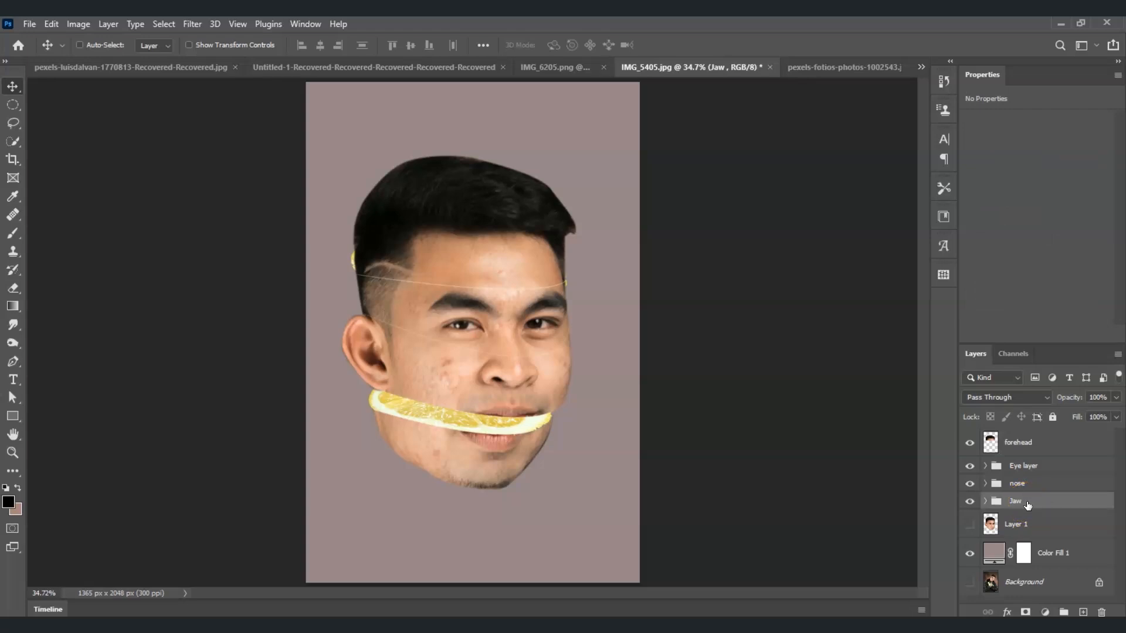
key("ctrl+t")
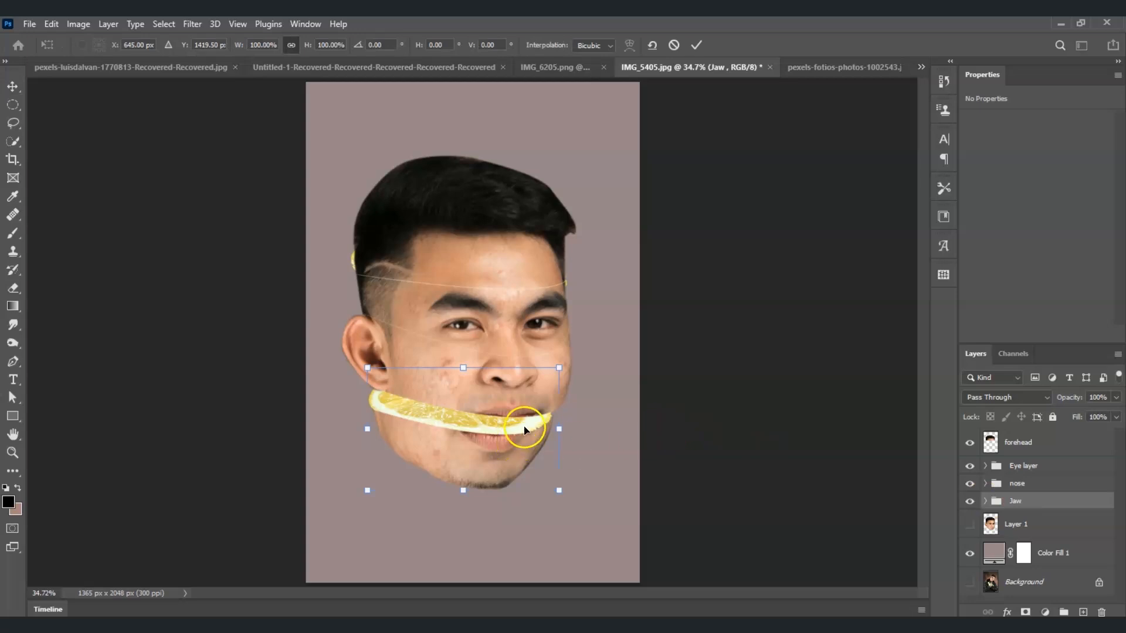
mouse_move(480, 434)
left_mouse_down()
mouse_move(467, 459)
mouse_move(480, 443)
left_mouse_up()
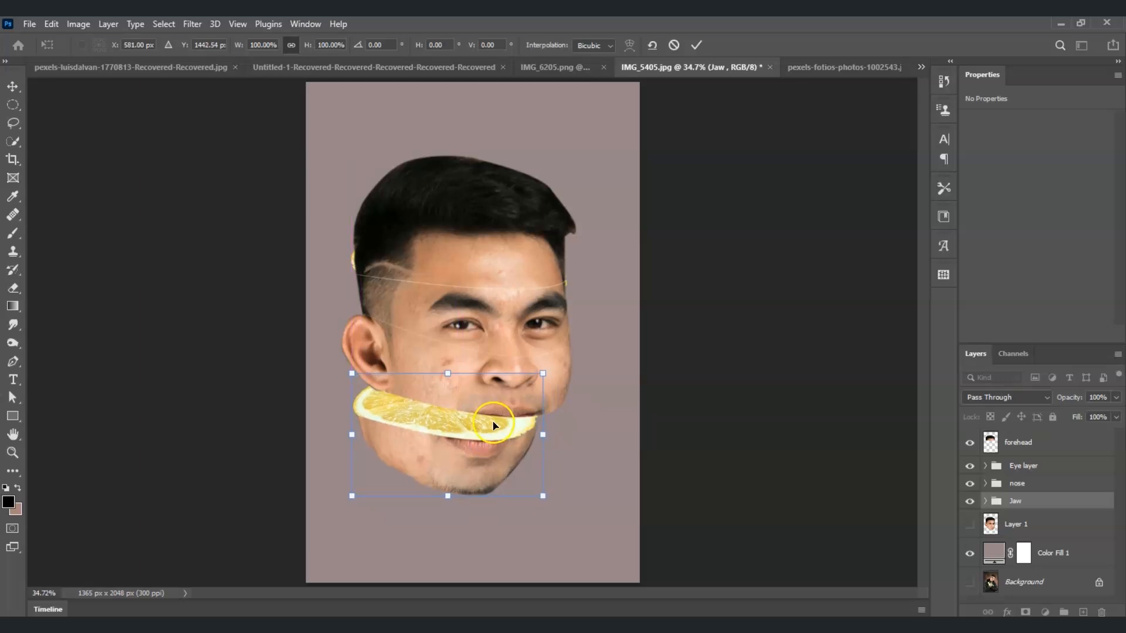
key("Return")
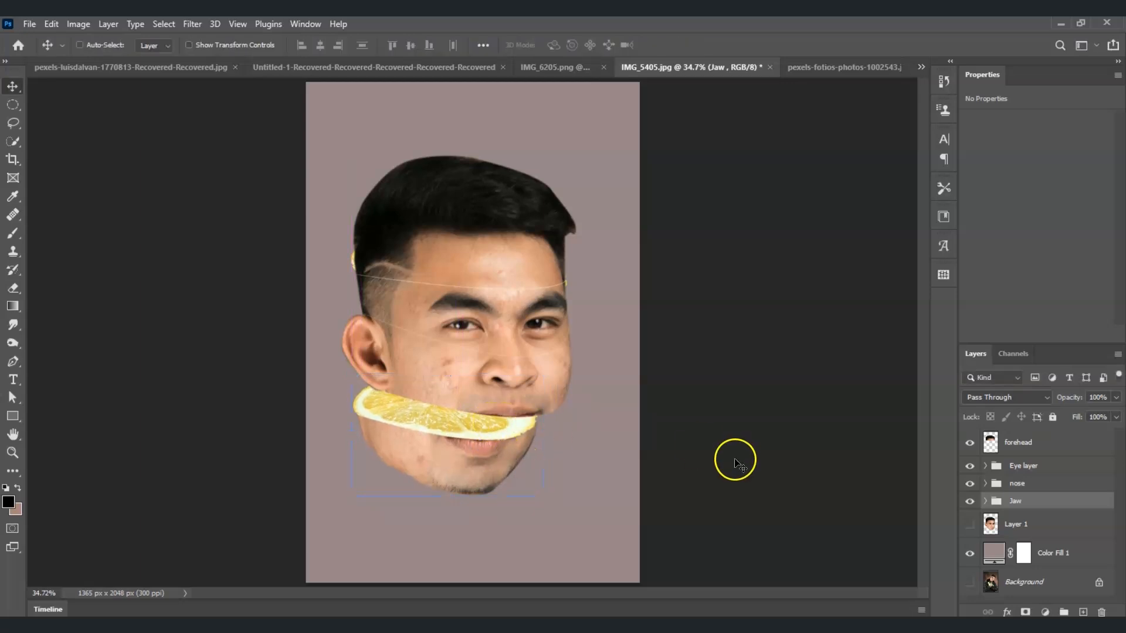
left_click(1004, 483)
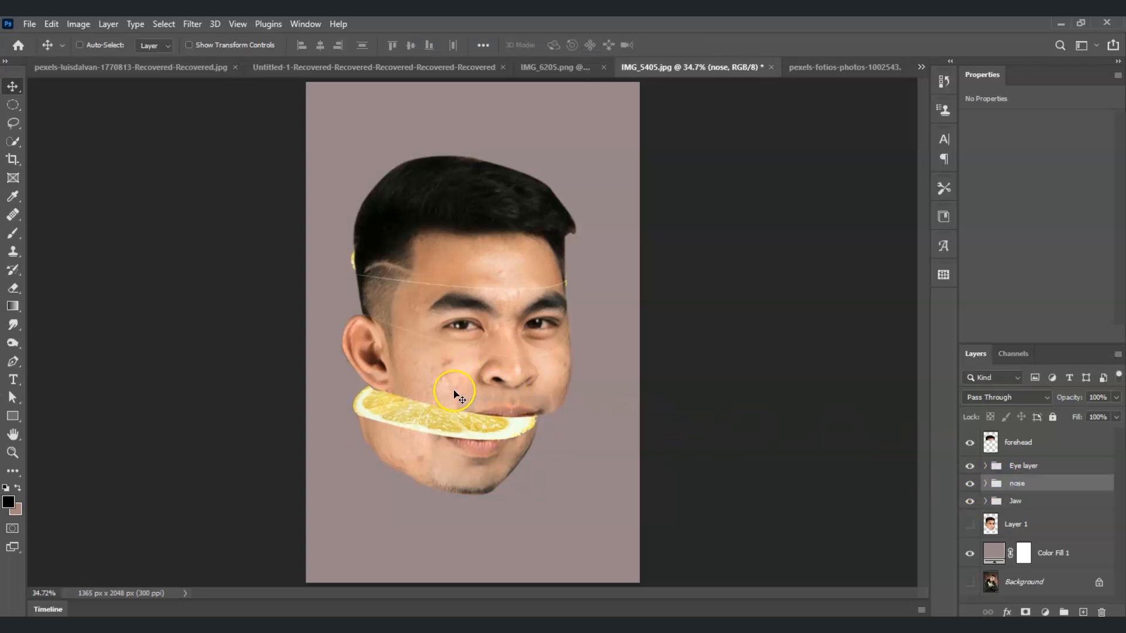
left_click_drag(460, 384, 477, 397)
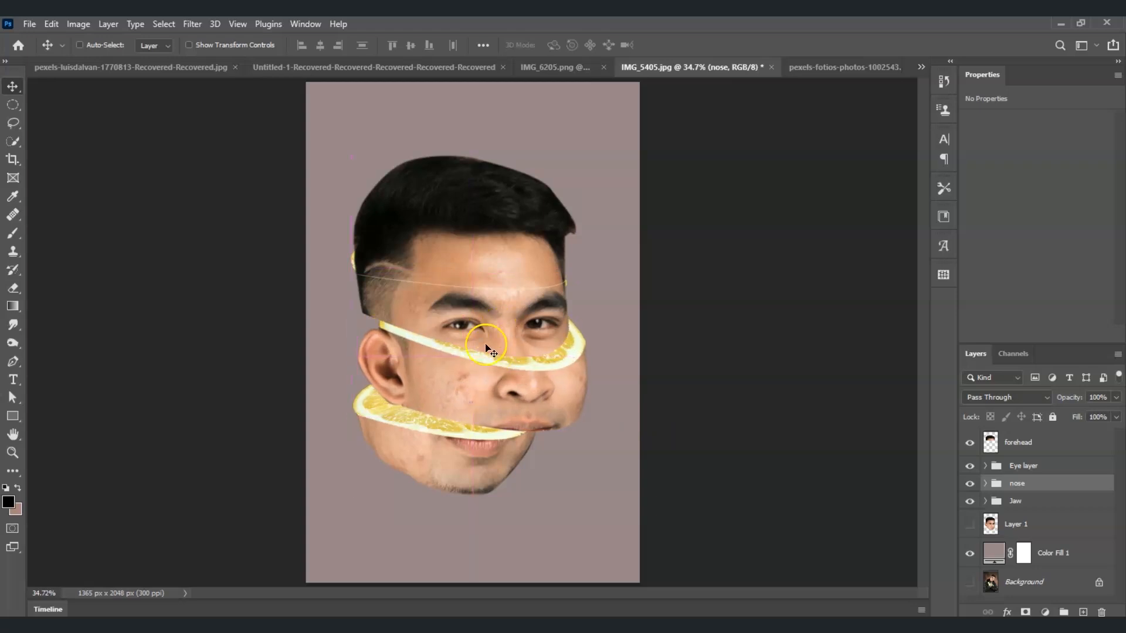
Rotate the nose group slightly clockwise and shift it a little to the right.
key("ctrl")
key("ctrl+t")
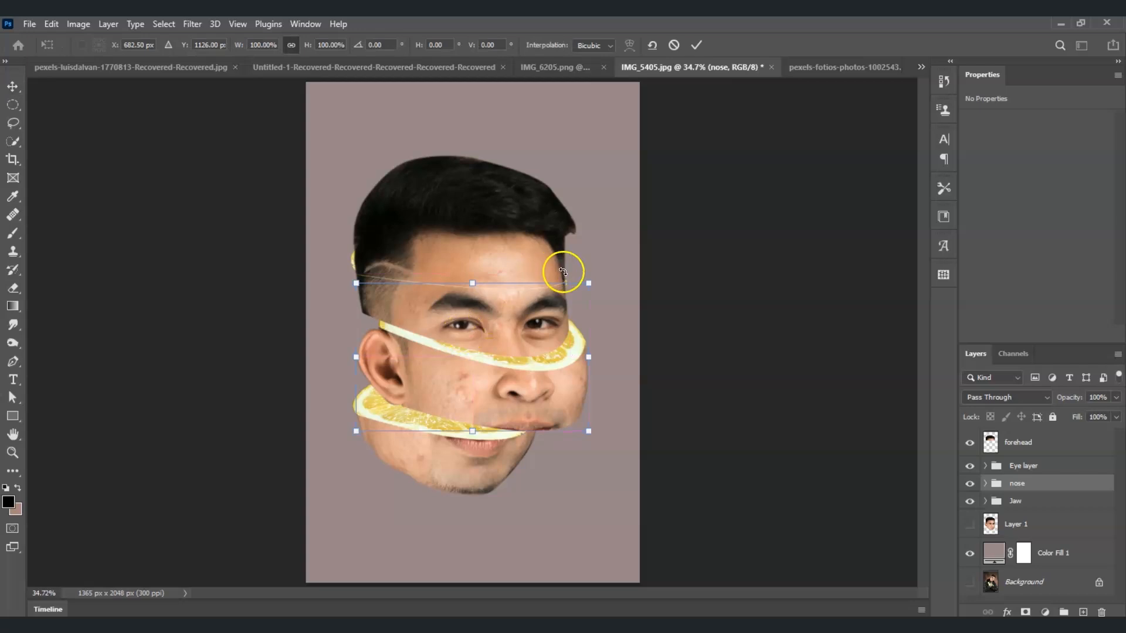
left_click_drag(486, 259, 501, 257)
left_click_drag(468, 375, 478, 373)
key("Return")
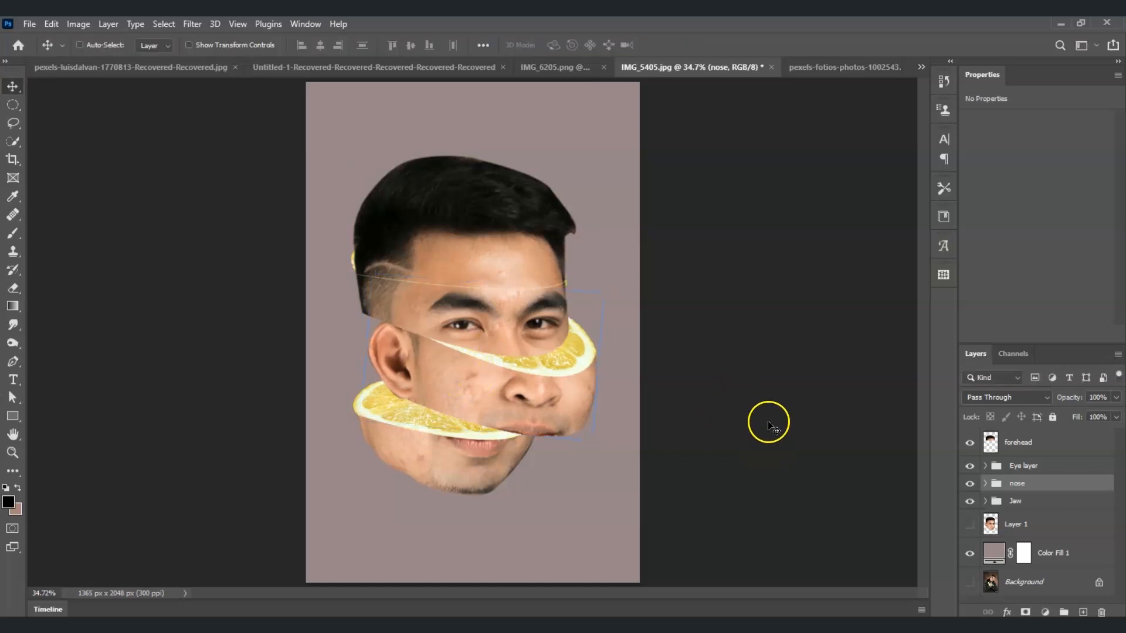
Nudge the Eye layer group right and up so its centre sits at X 640.50 px, Y 828 px.
left_click(1024, 470)
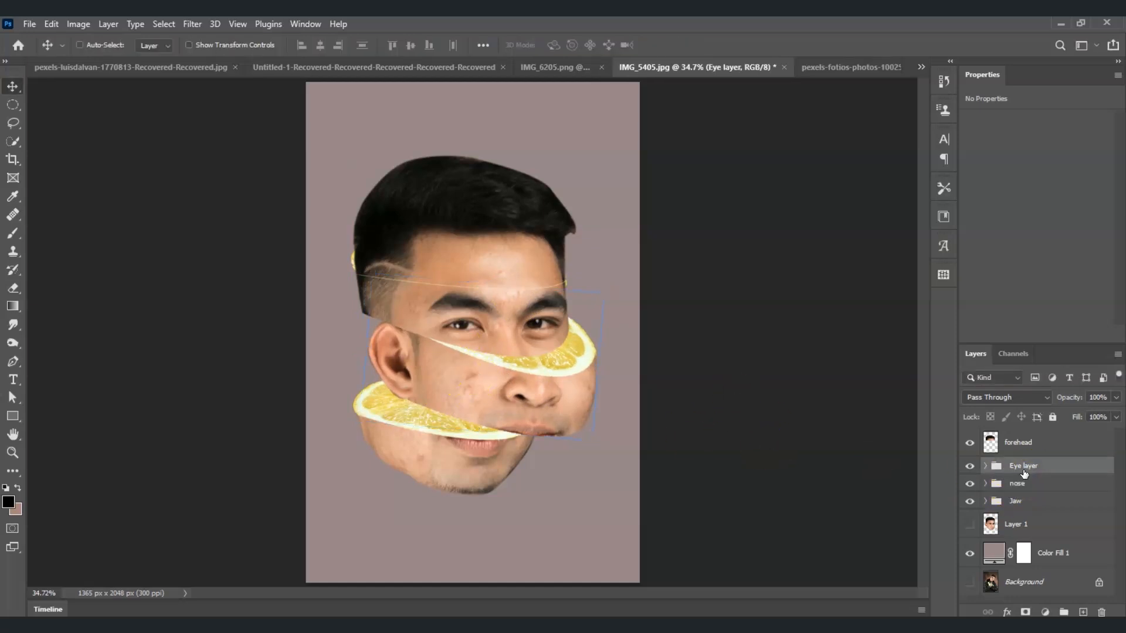
key("ctrl+t")
left_click_drag(483, 324, 491, 315)
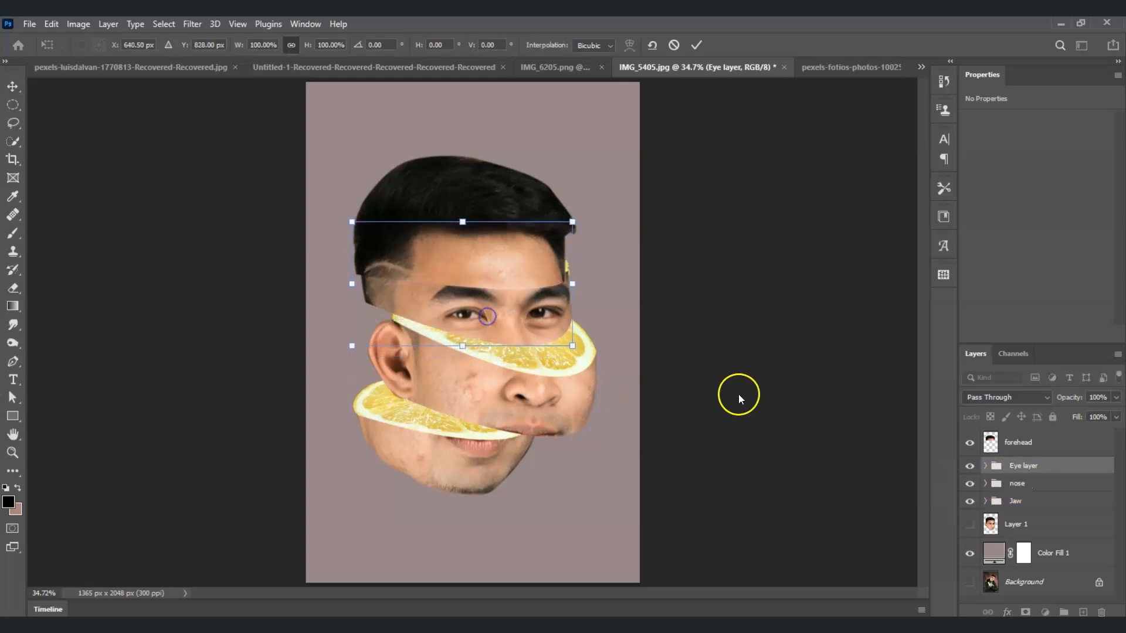
left_click(977, 447)
Hide the forehead layer, then rotate the Eye layer group about 8 degrees counterclockwise and reposition it over the nose piece.
left_click(970, 444)
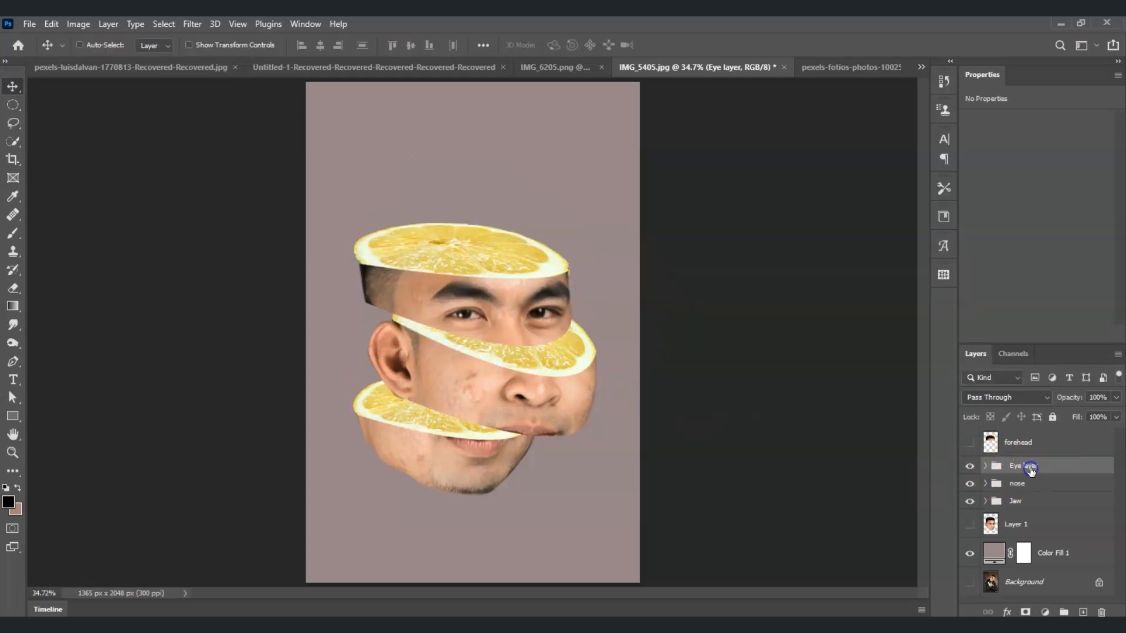
key("ctrl+t")
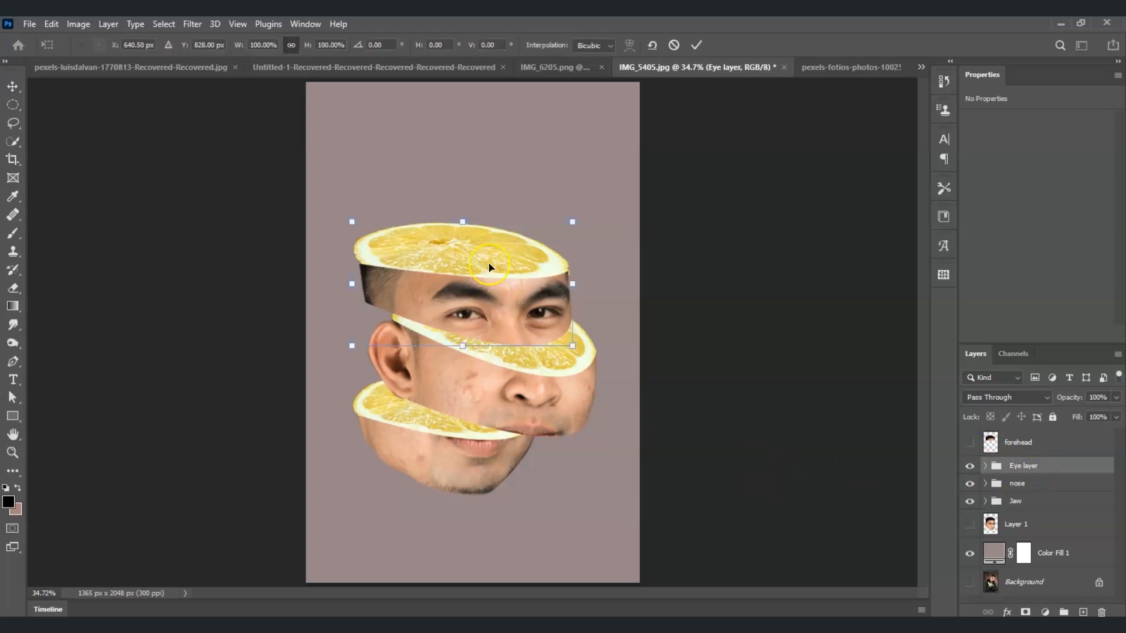
left_click_drag(508, 194, 494, 192)
left_click_drag(488, 267, 490, 283)
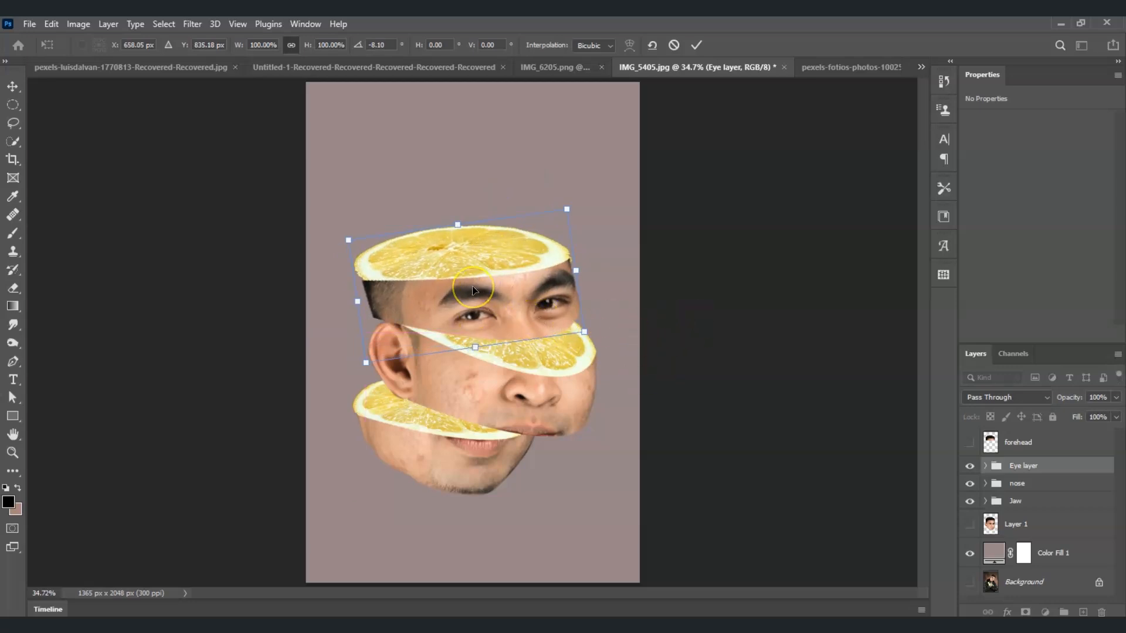
key("Return")
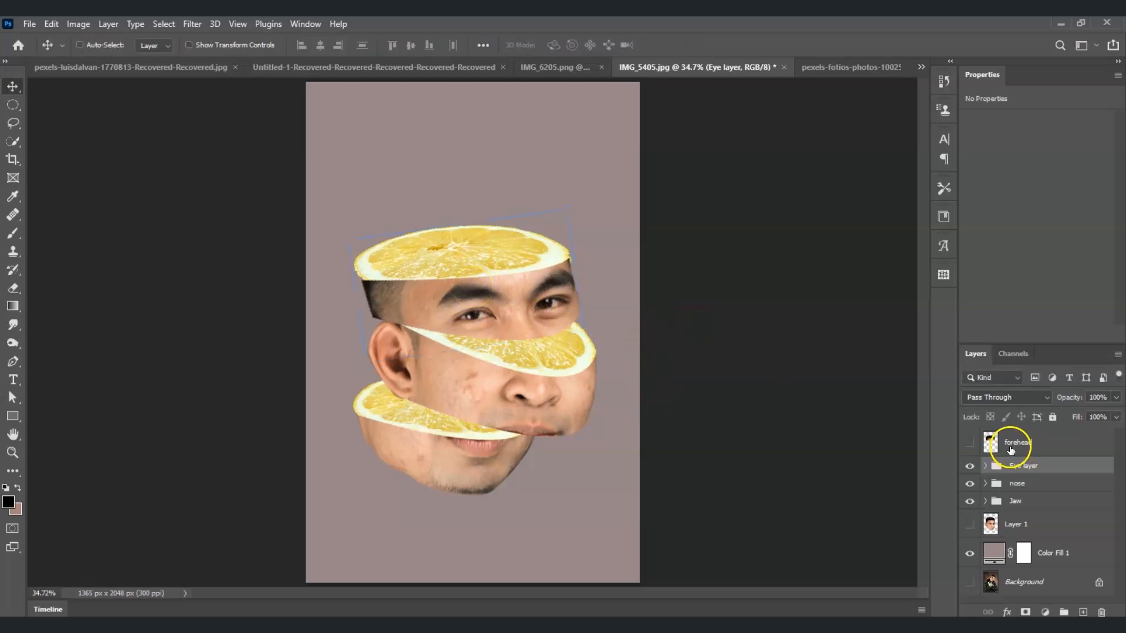
Show the forehead layer again and lift it up and right to X 272 px, Y 154 px.
left_click(964, 446)
left_click(985, 446)
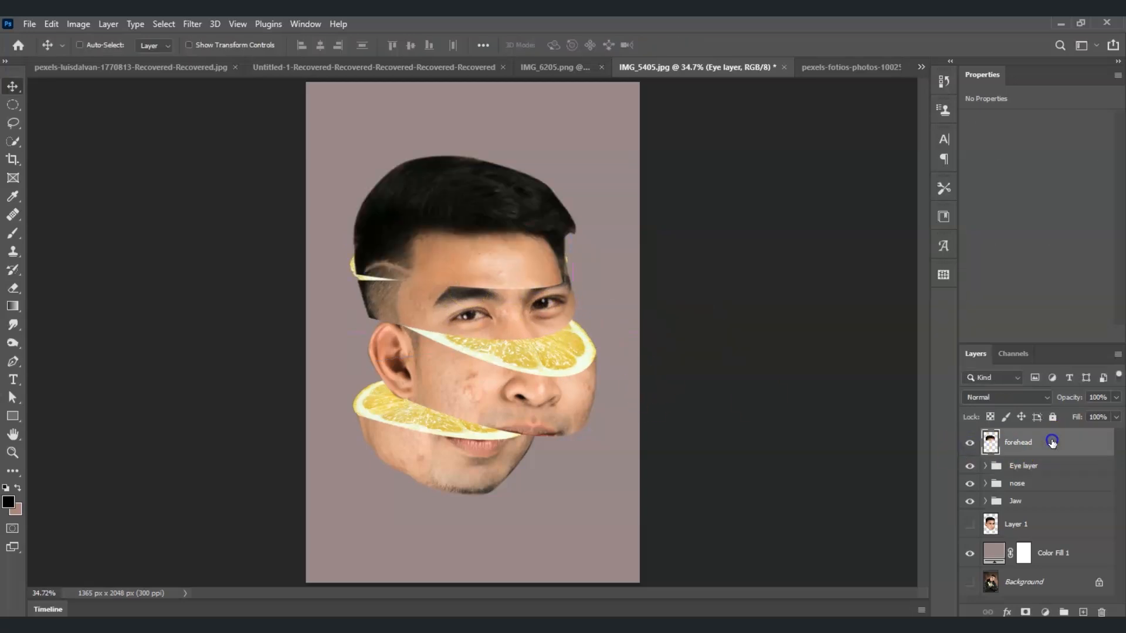
left_click_drag(477, 239, 501, 205)
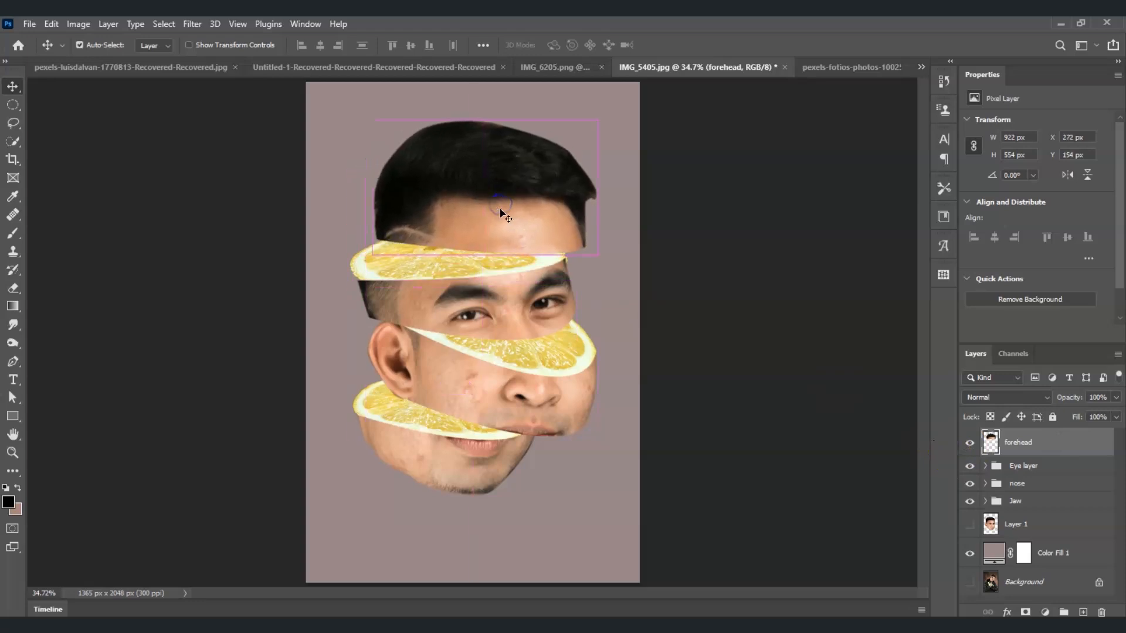
Rotate the forehead layer clockwise and reposition it at X 239 px, Y 122 px above the top lemon slice.
key("ctrl+t")
left_click_drag(509, 98, 497, 99)
left_click_drag(502, 157, 511, 160)
left_click_drag(497, 106, 510, 109)
mouse_move(515, 204)
left_mouse_down()
mouse_move(488, 201)
mouse_move(500, 202)
left_mouse_up()
left_click_drag(518, 103, 534, 111)
left_click_drag(513, 188, 521, 186)
key("Return")
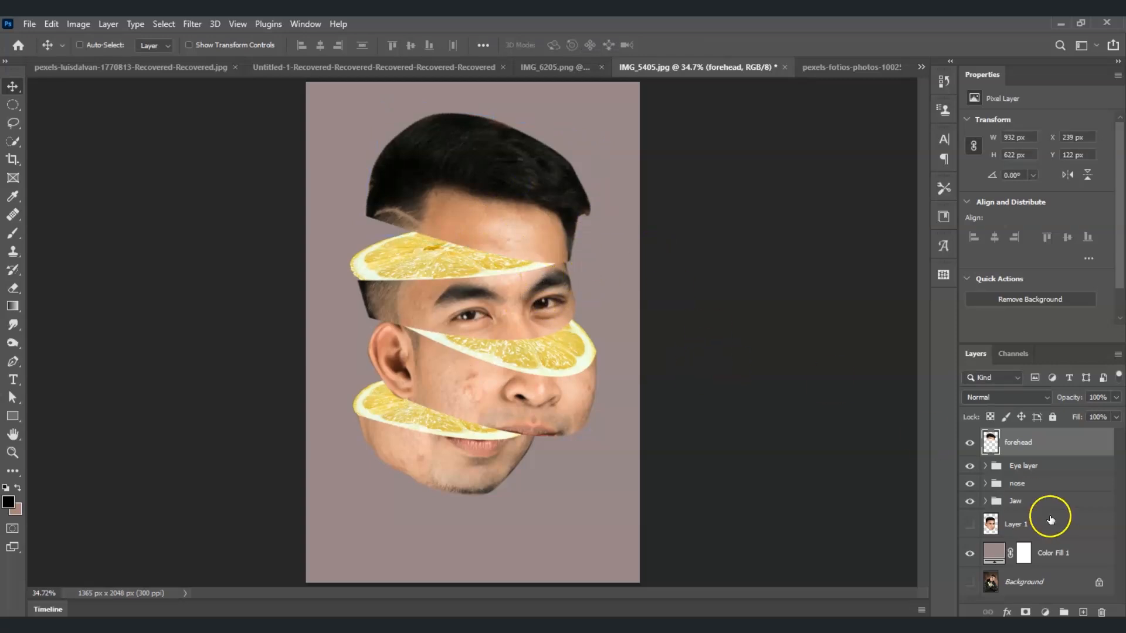
Add a new empty layer above Layer 5 inside the Jaw group.
left_click(987, 503)
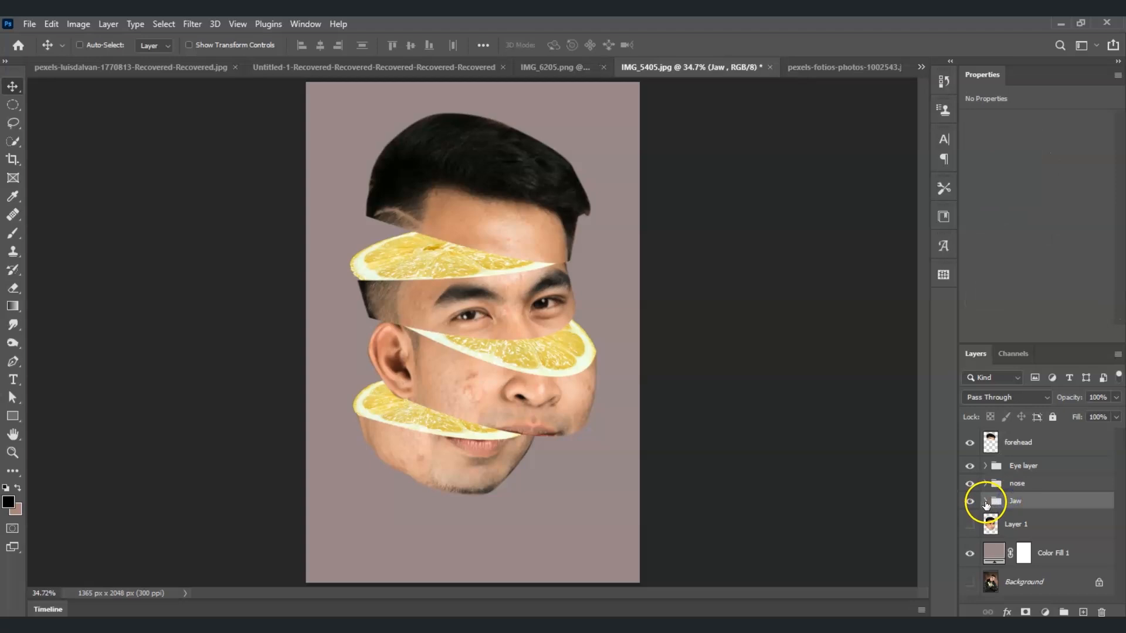
left_click(986, 502)
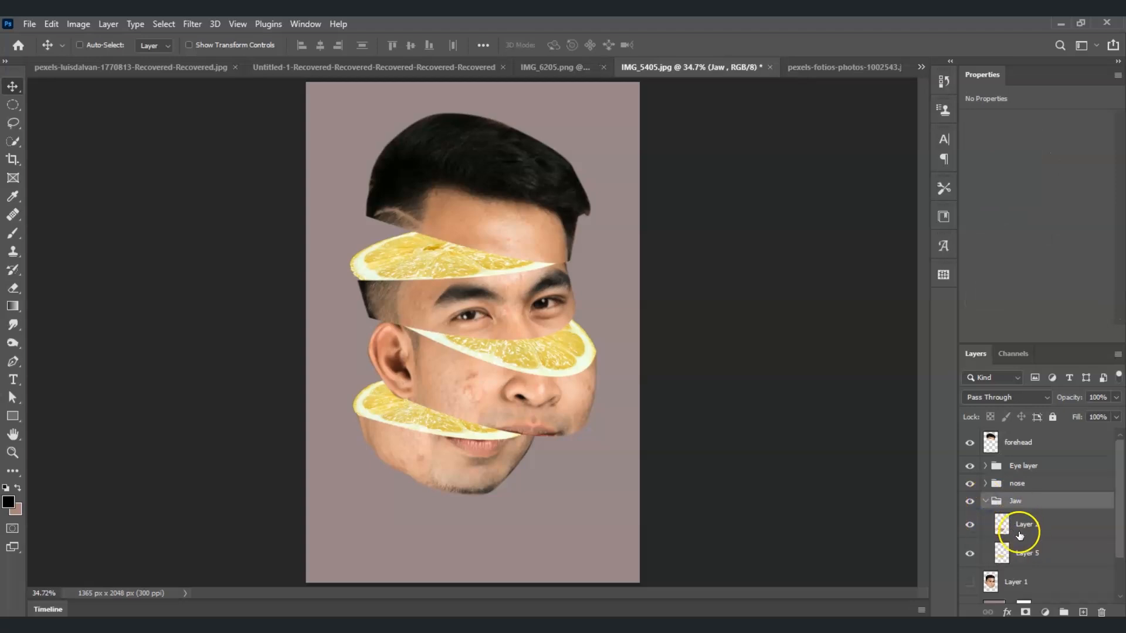
left_click(1026, 562)
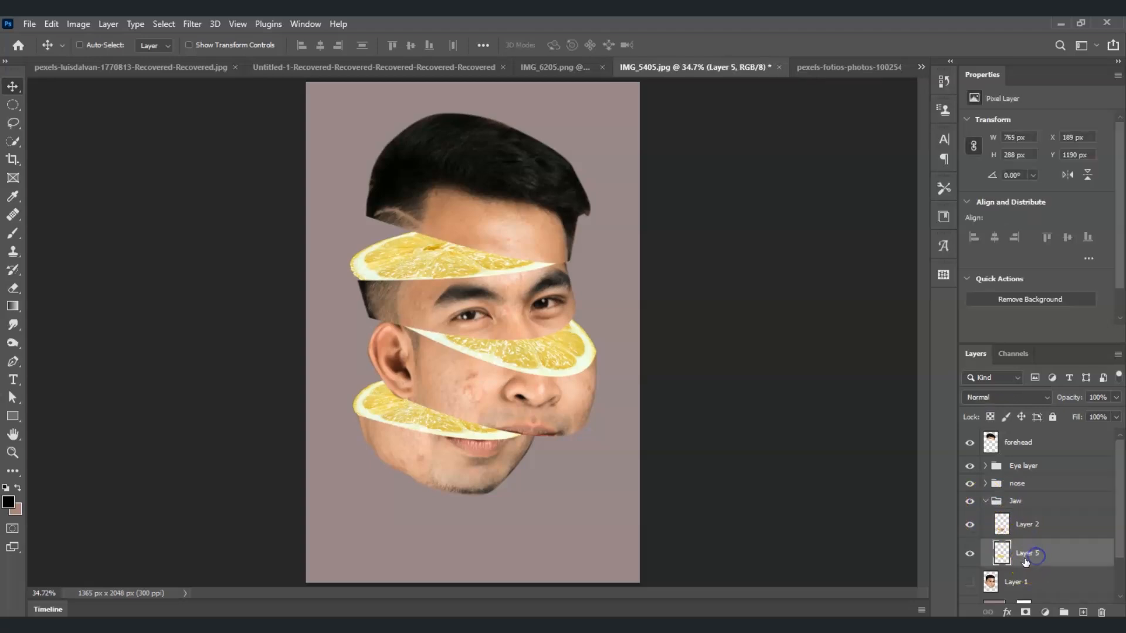
left_click(1087, 613)
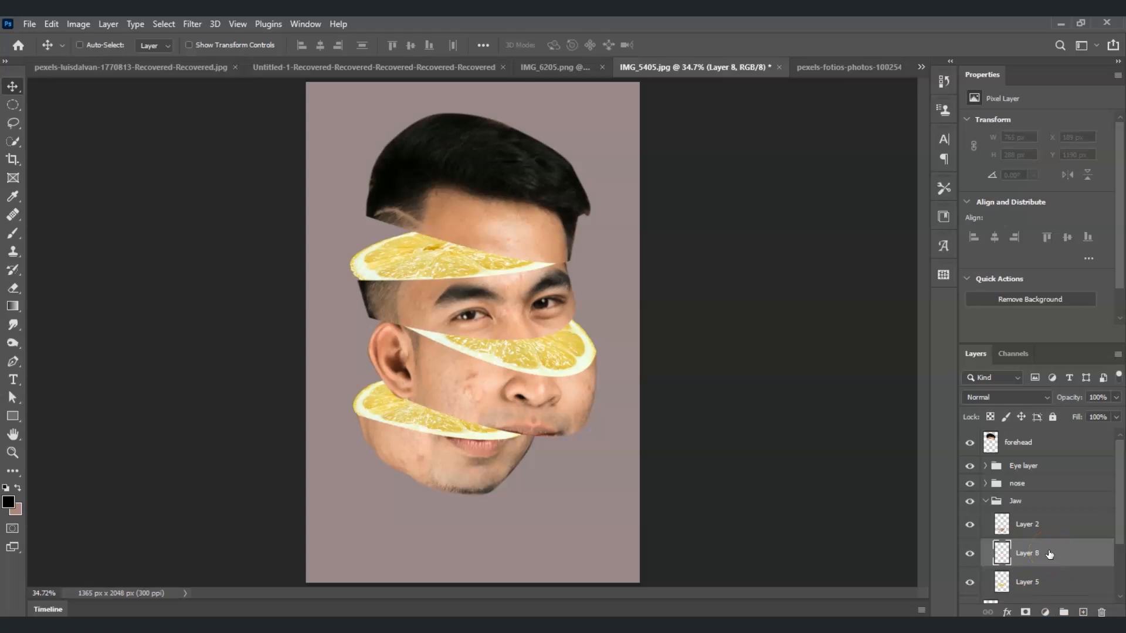
Paint one black shadow dab over the jaw's lemon slice with a 1000 px Soft Round brush at 0% hardness.
left_click(13, 234)
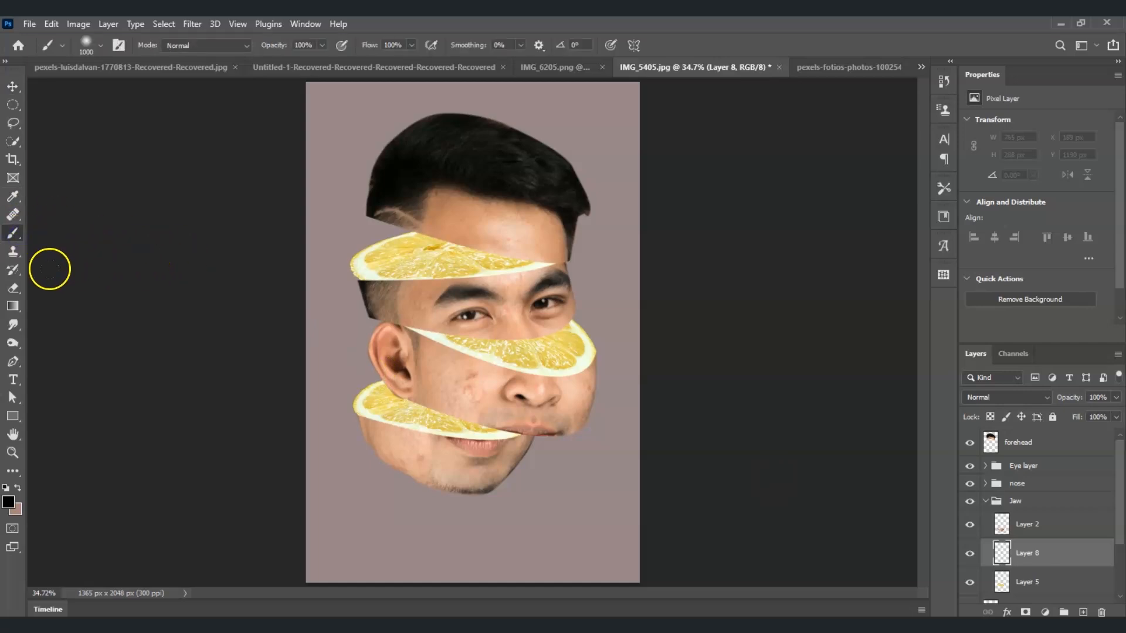
left_click(8, 502)
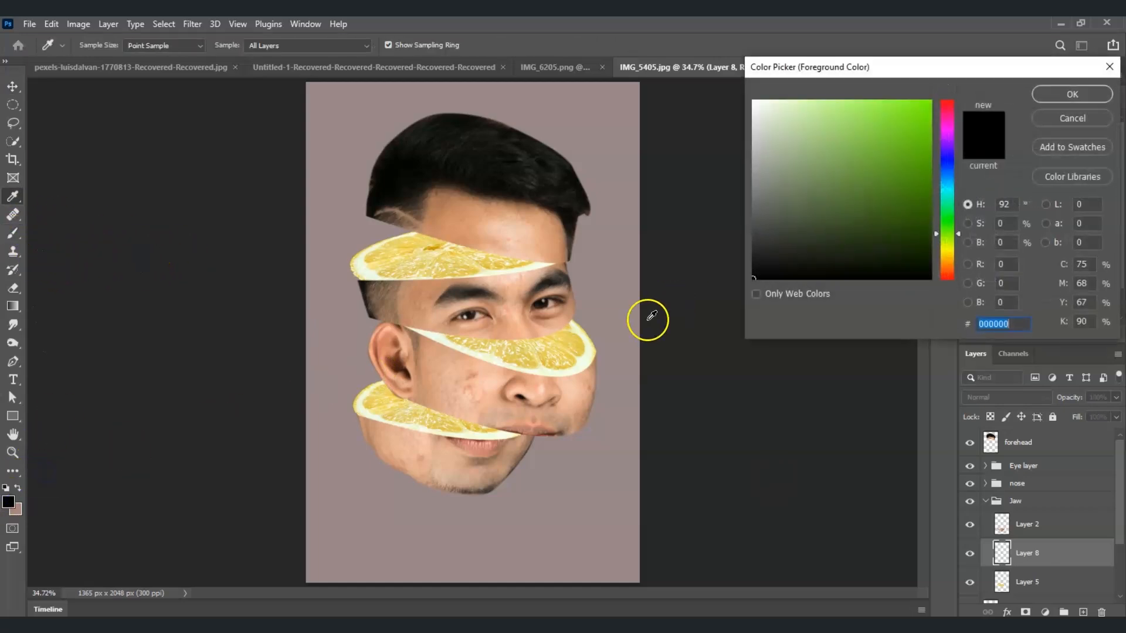
left_click(1105, 101)
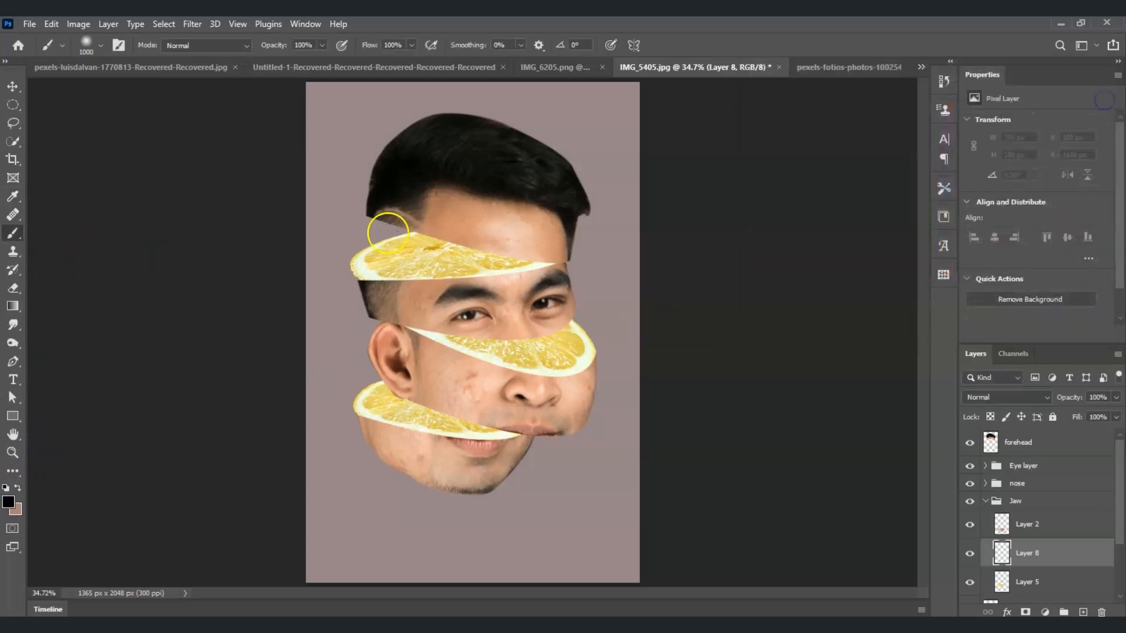
left_click(101, 46)
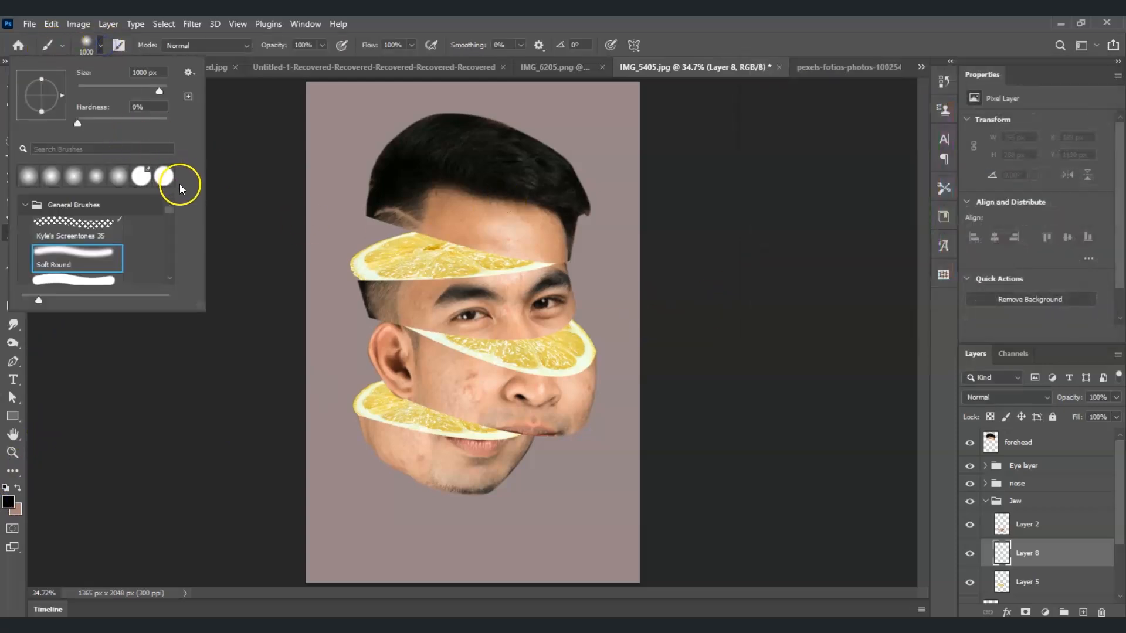
left_click(81, 260)
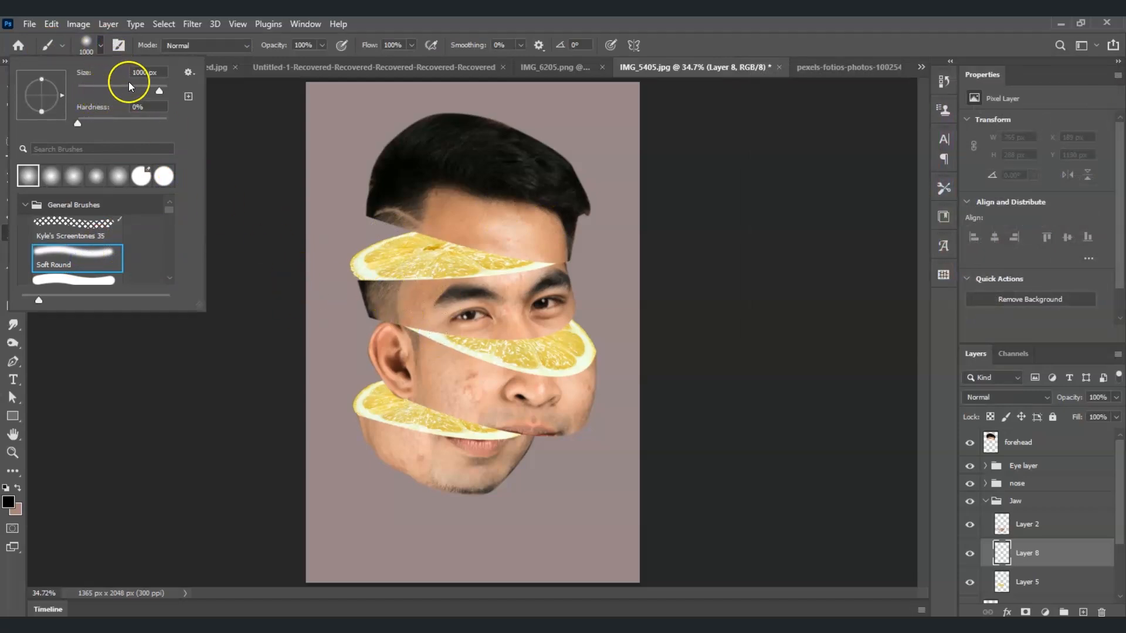
left_click(448, 394)
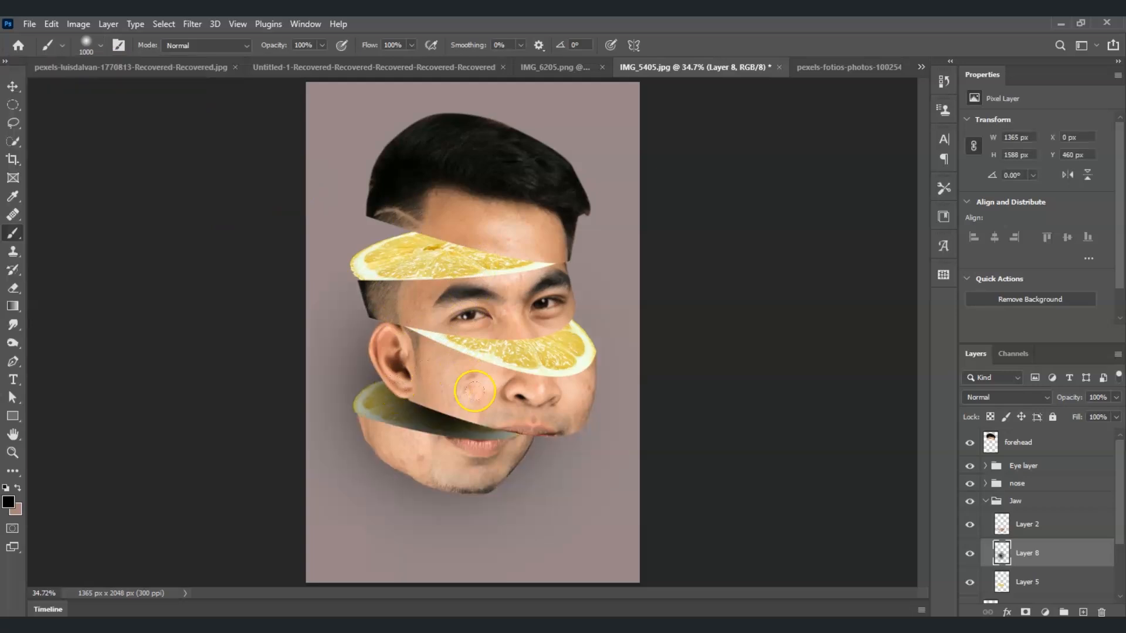
Clip the jaw shadow layer to Layer 5 and scale the shadow to 96.37%.
right_click(1043, 556)
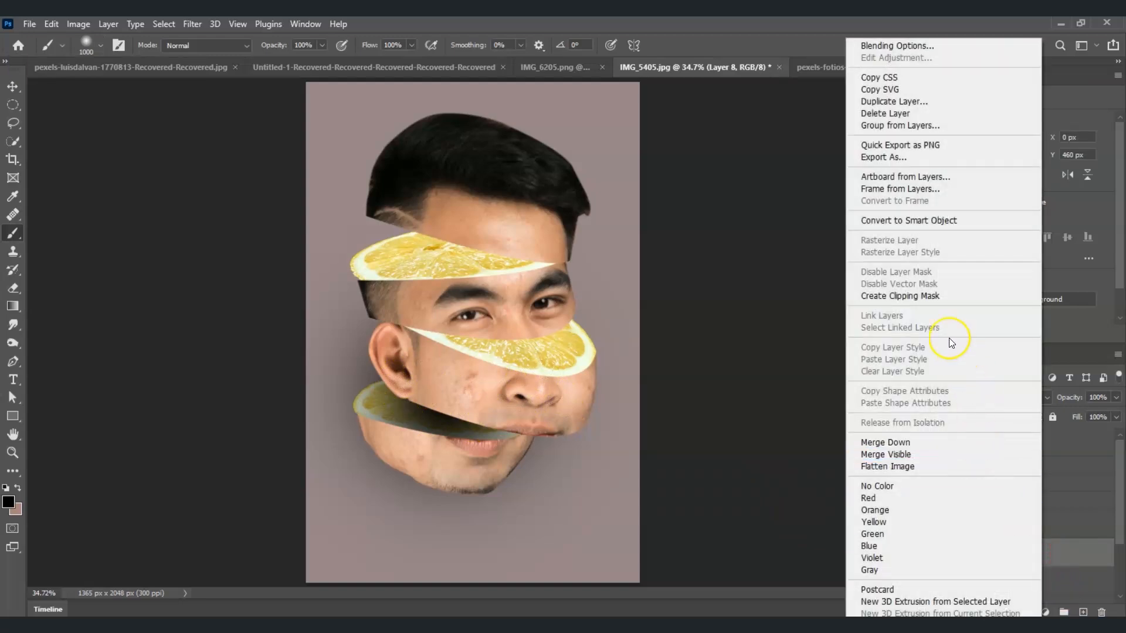
left_click(937, 302)
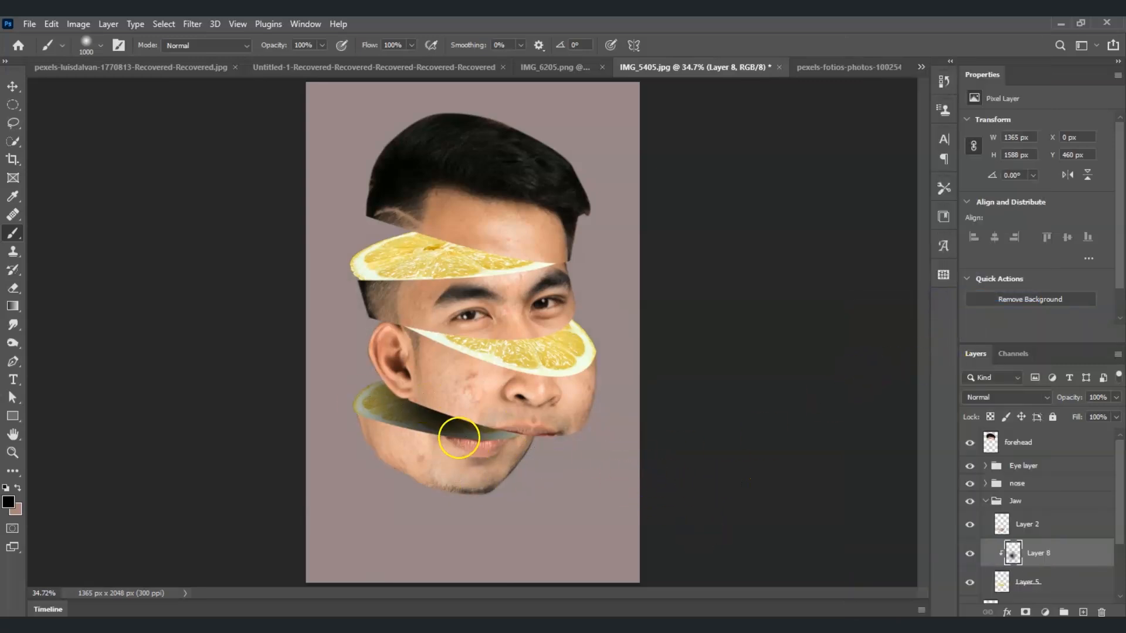
left_click(1080, 561)
key("ctrl+t")
left_click_drag(472, 582, 473, 566)
left_click_drag(446, 478, 446, 478)
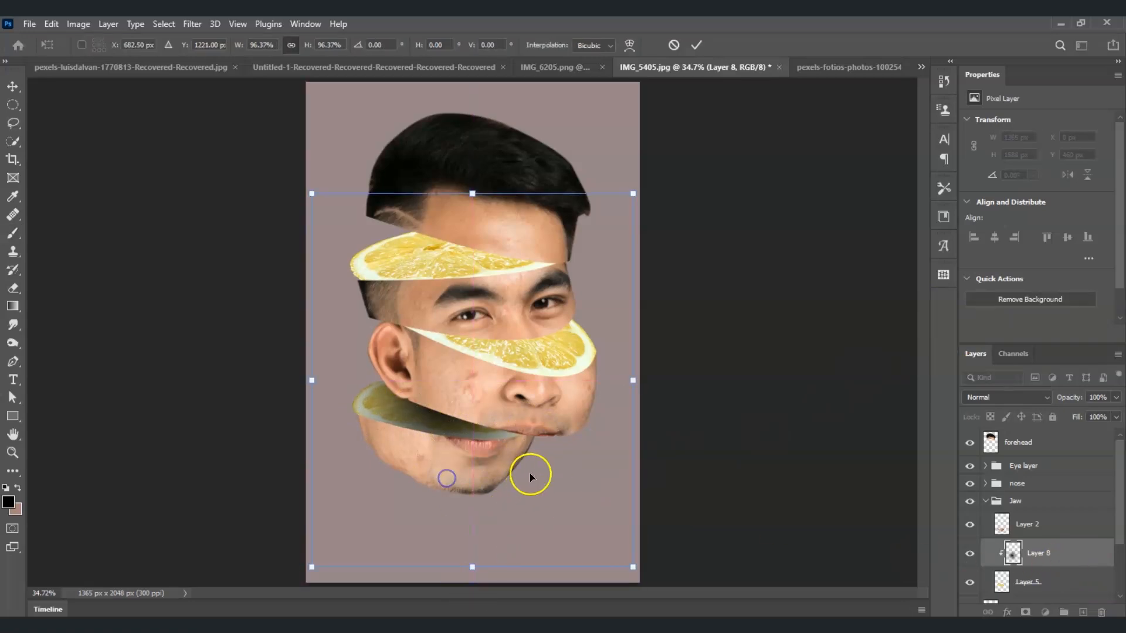
key("Return")
Set the jaw shadow layer's opacity to 70% and collapse the Jaw group.
key("b")
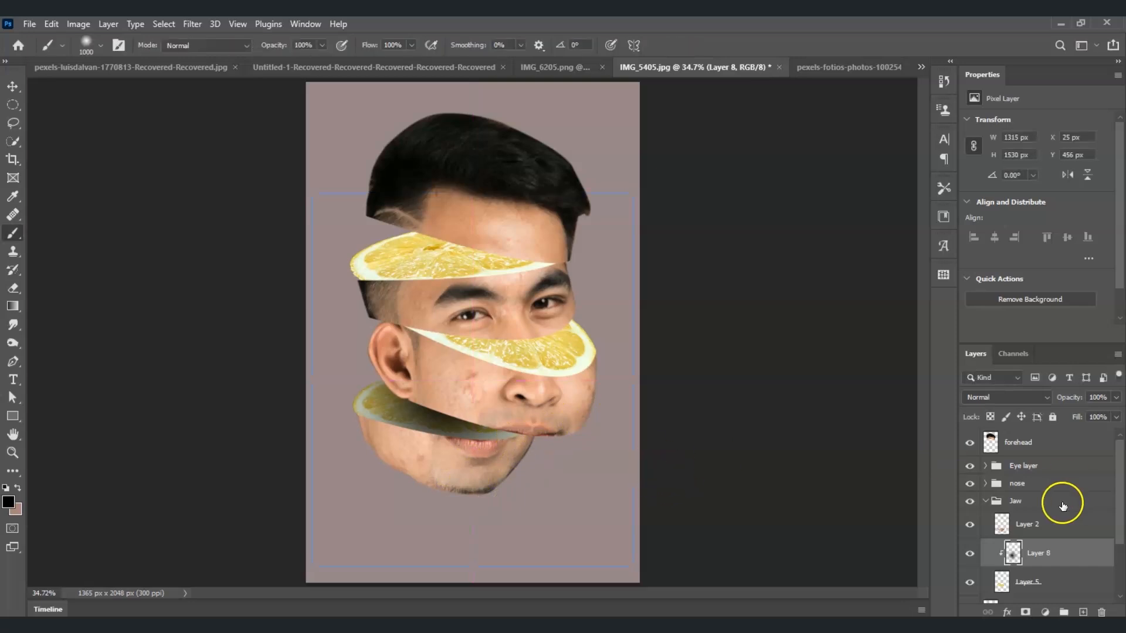
left_click(1072, 400)
key("Return")
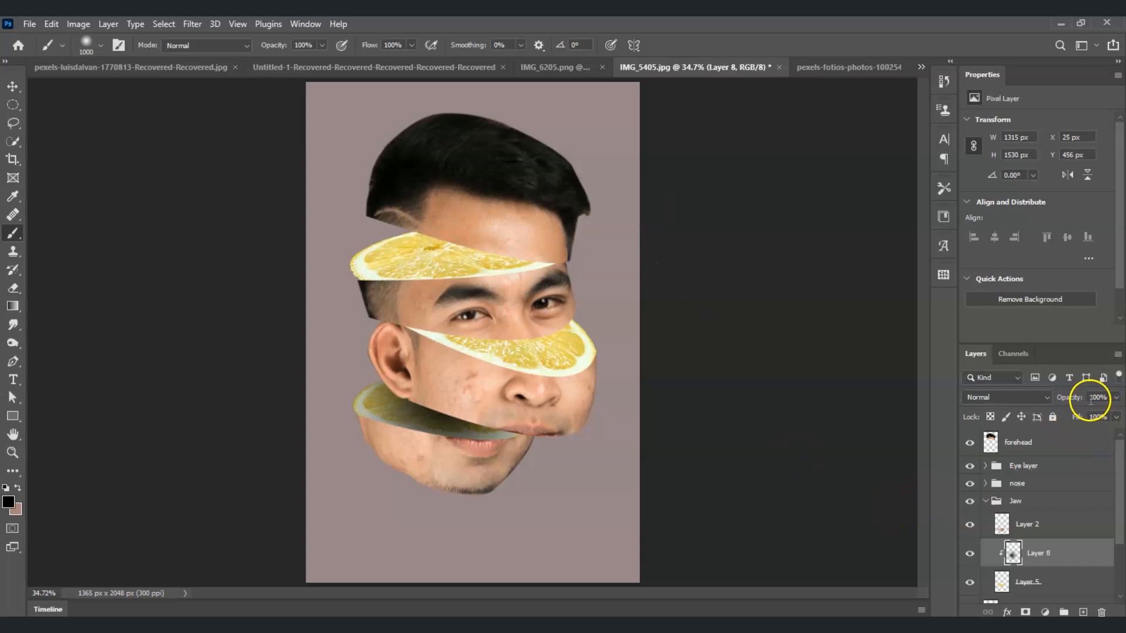
type("70")
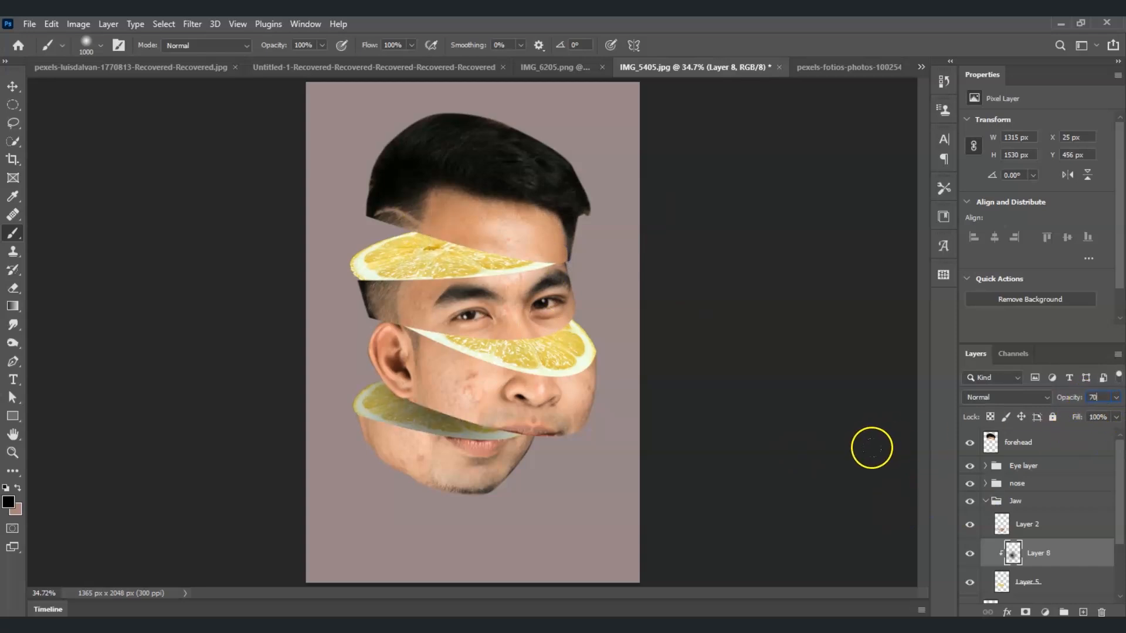
left_click(996, 508)
left_click(987, 502)
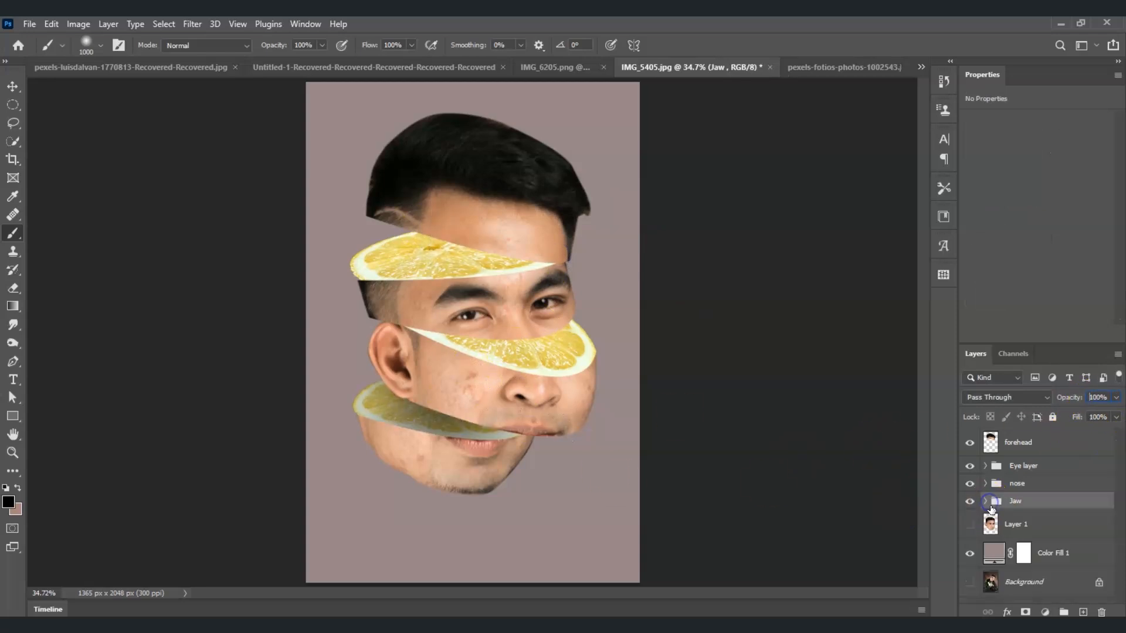
Add a new layer above Layer 6 in the nose group and dab a soft black shadow over its lemon slice.
left_click(985, 483)
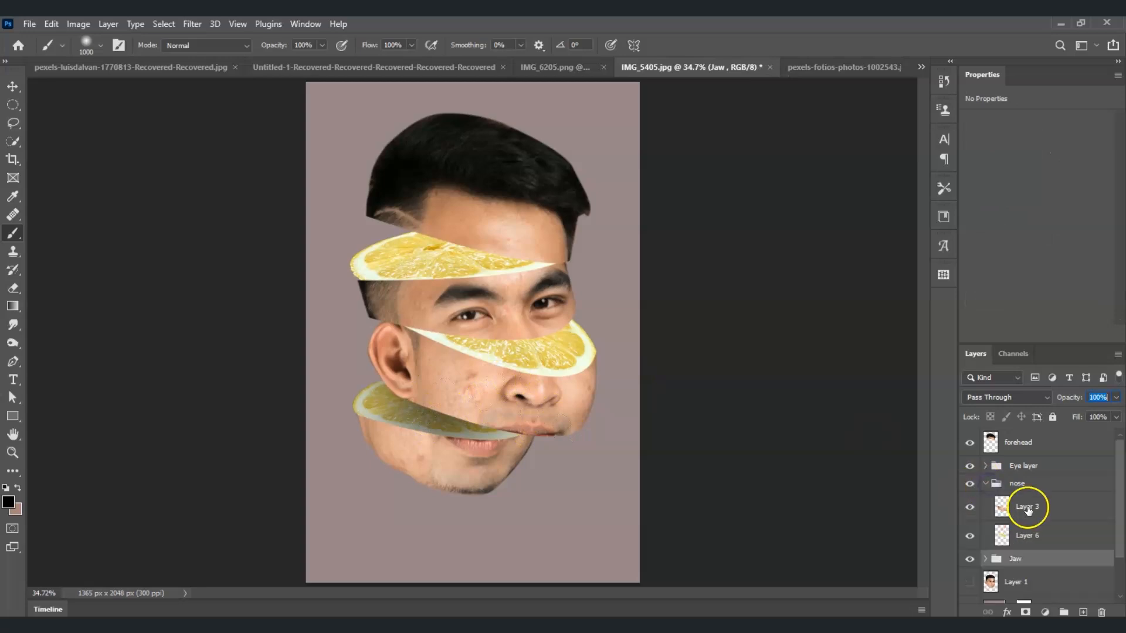
left_click(1055, 537)
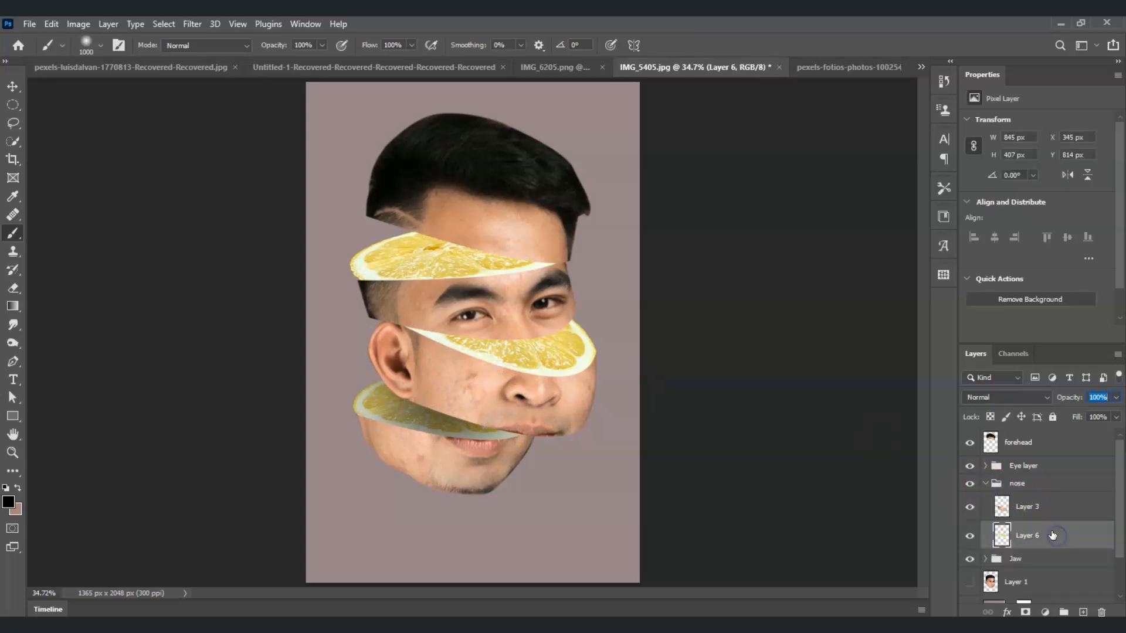
left_click(1083, 612)
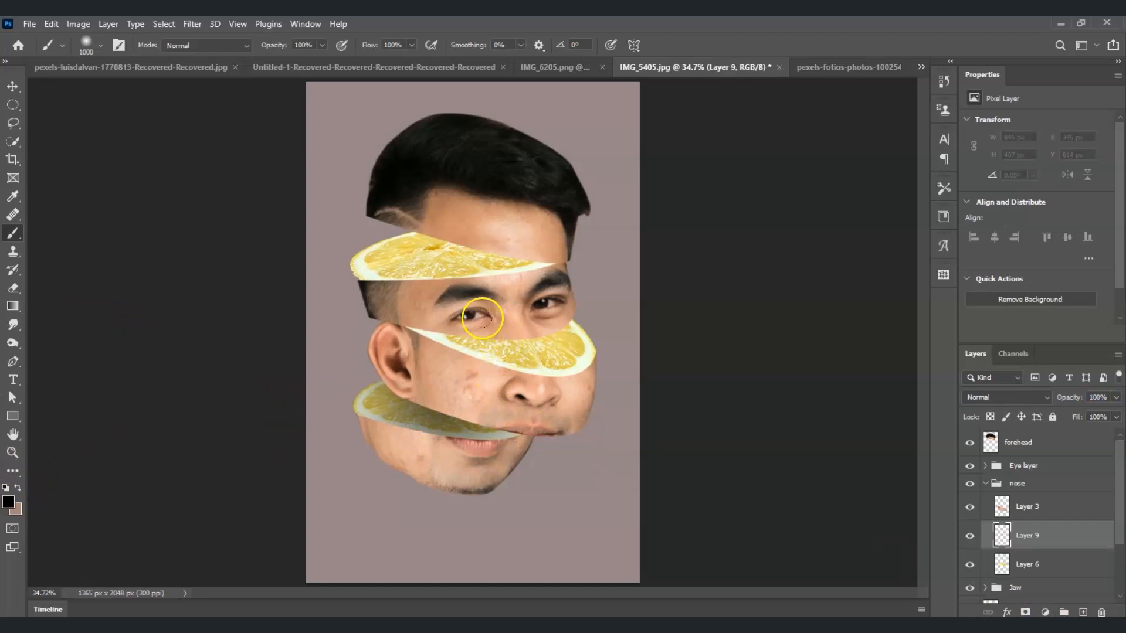
left_click(479, 320)
Clip the nose shadow layer to Layer 6 and set its opacity to 70%.
right_click(1040, 538)
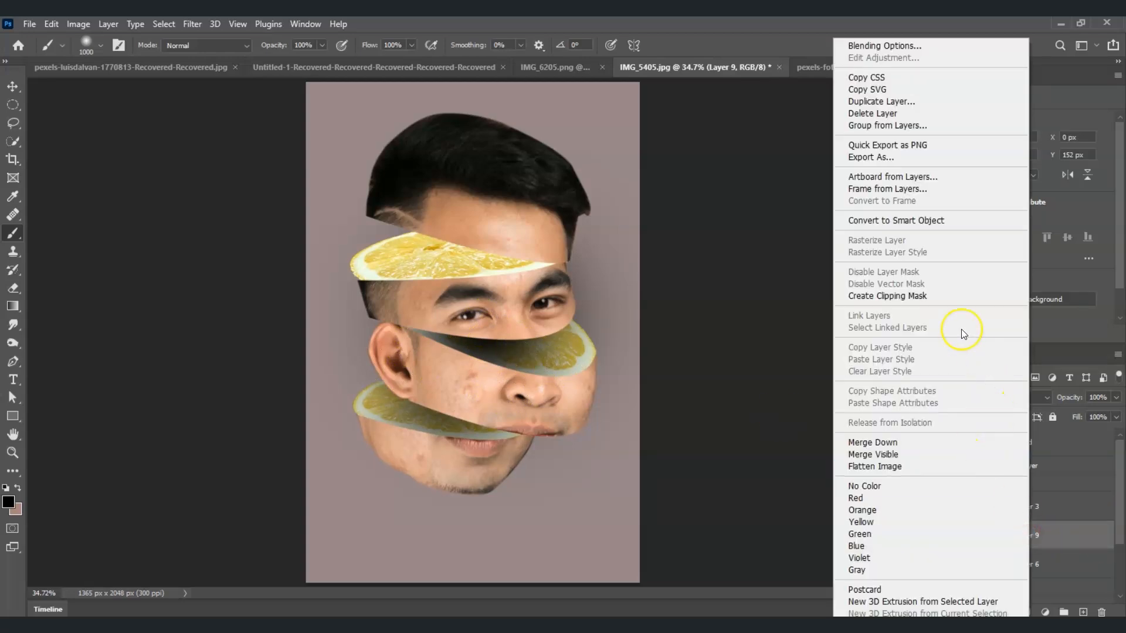
left_click(945, 295)
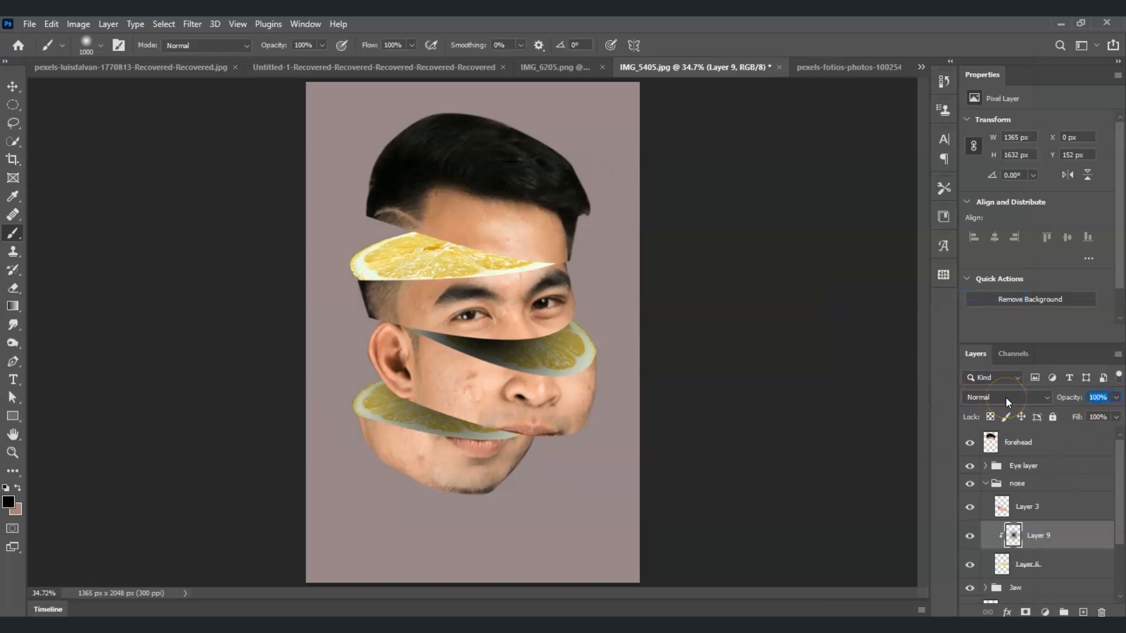
type("70")
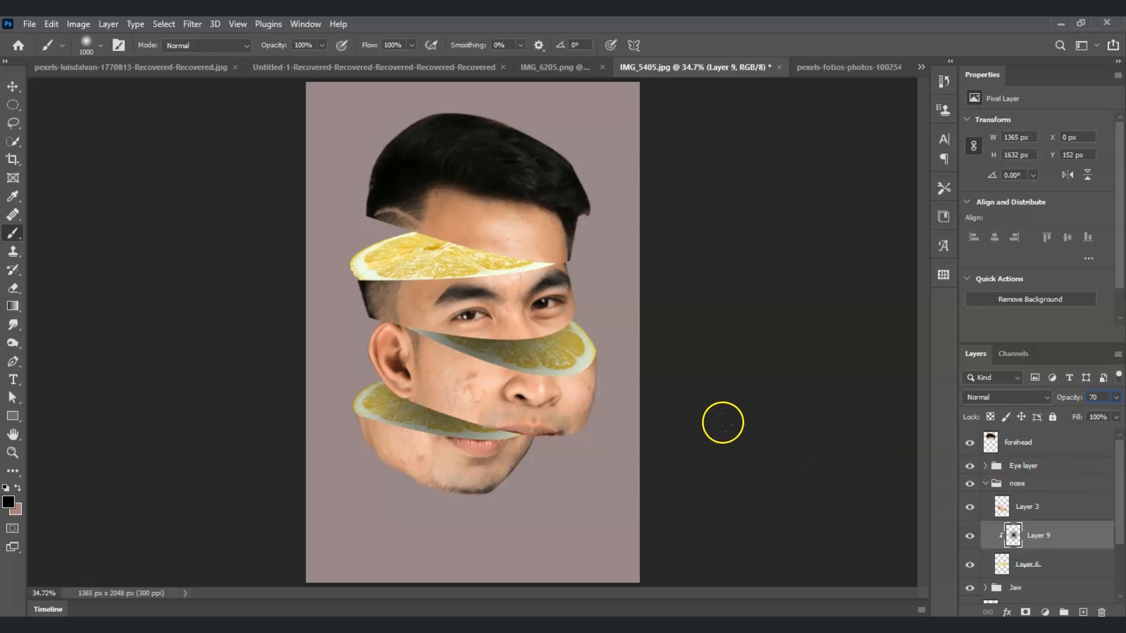
Add a new layer above Layer 7 in the Eye layer group and dab a soft black shadow over its lemon slice.
left_click(985, 484)
left_click(986, 465)
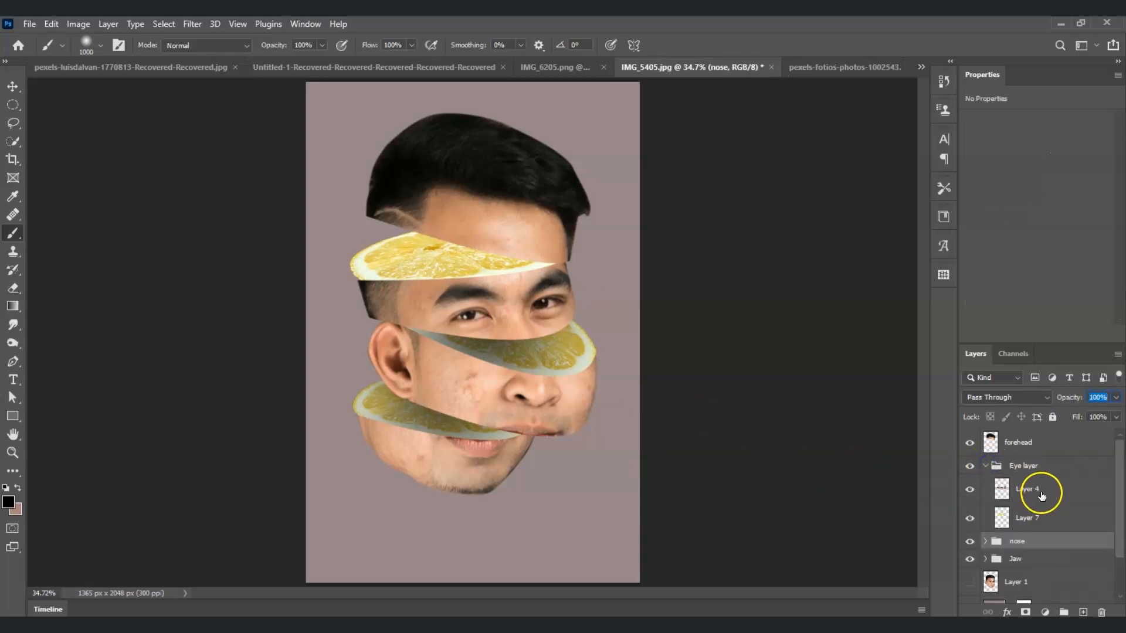
left_click(1045, 516)
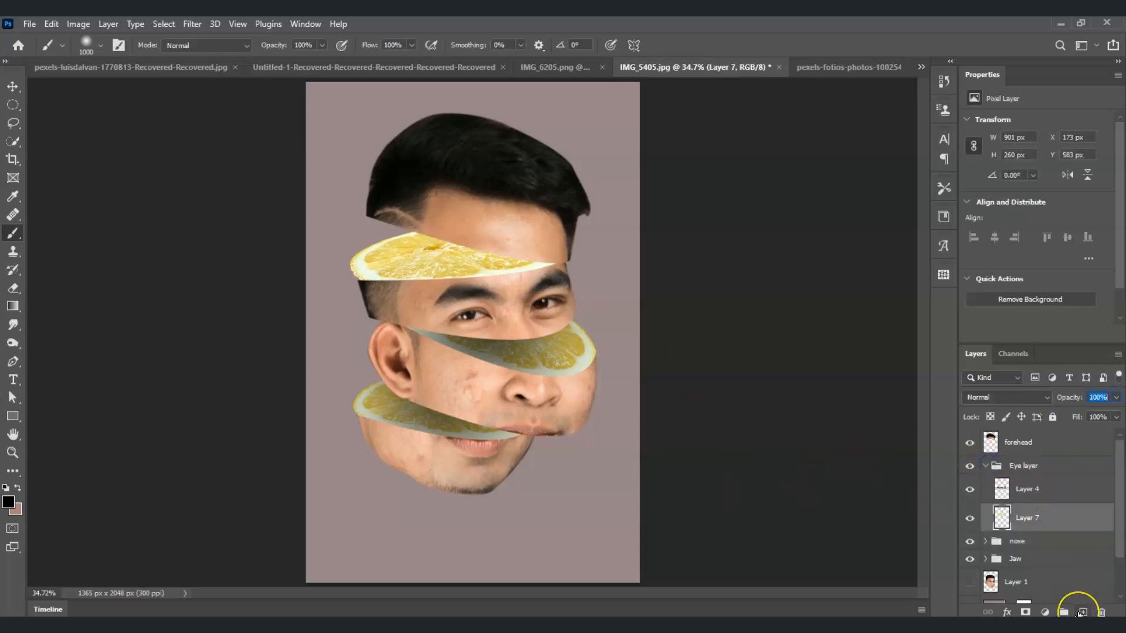
left_click(1081, 613)
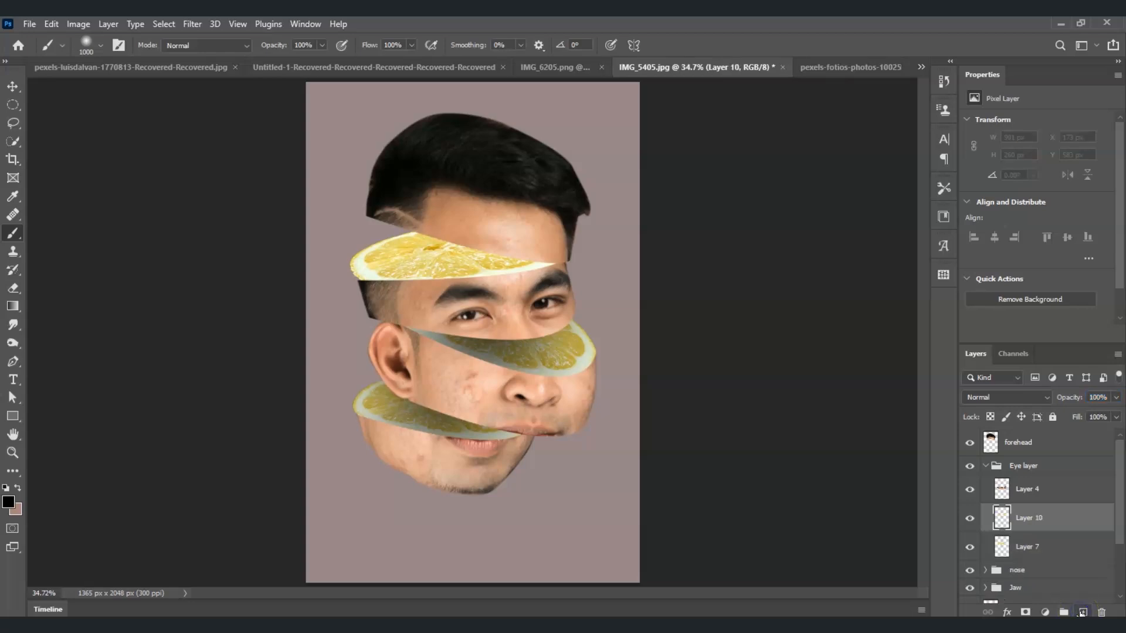
left_click(431, 259)
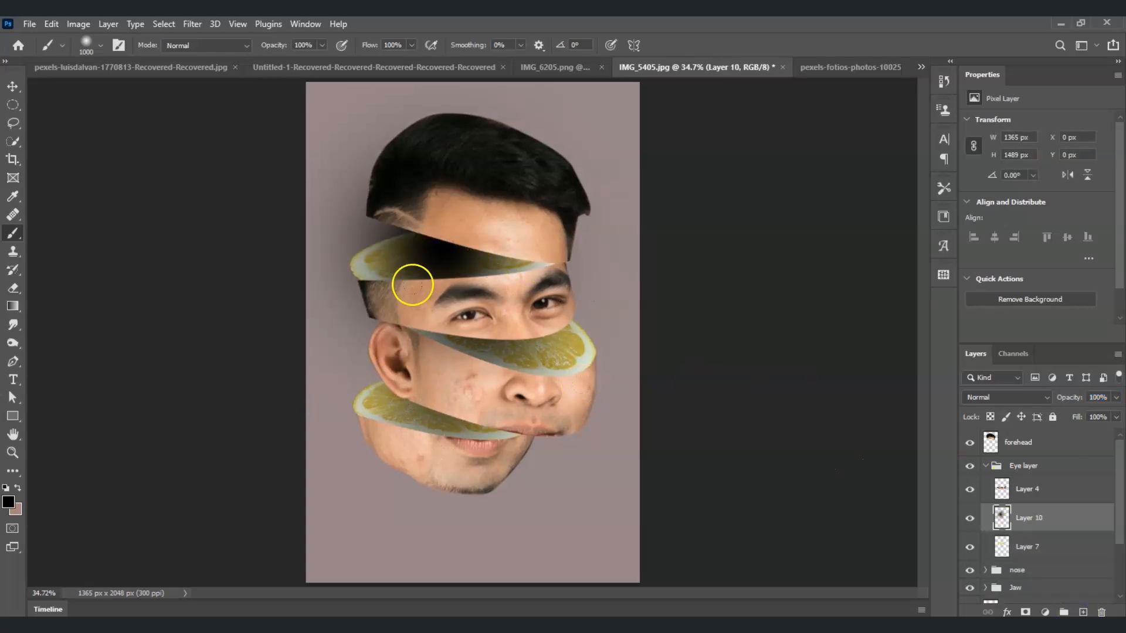
Flatten the eye shadow to about 734 px tall with a Perspective transform and position it over the upper lemon slice.
key("ctrl+t")
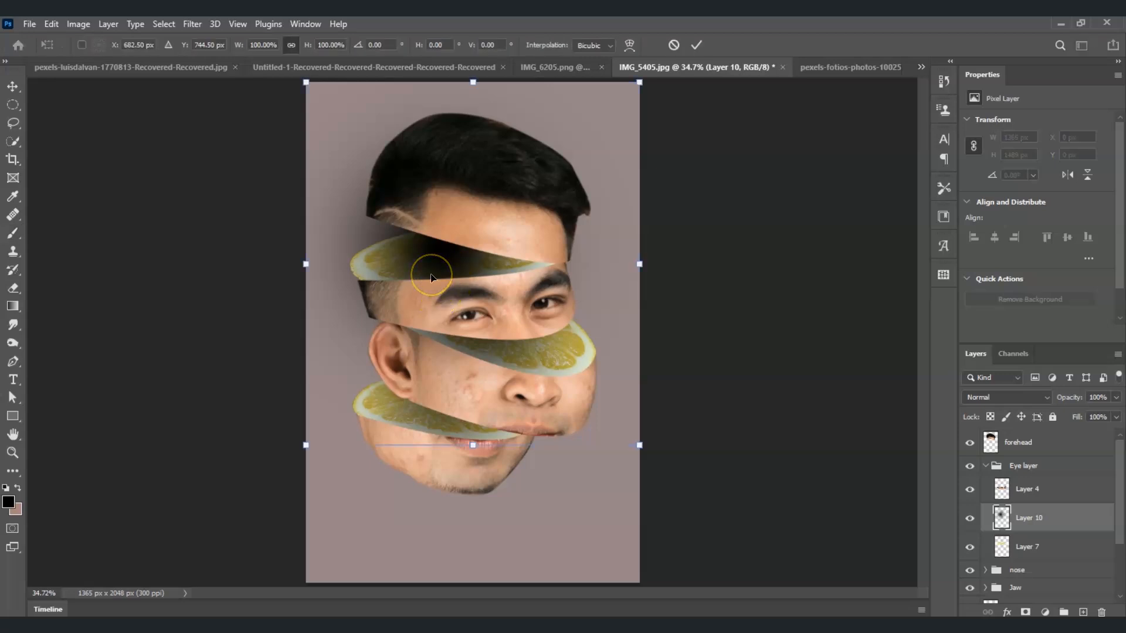
right_click(476, 254)
left_click(516, 327)
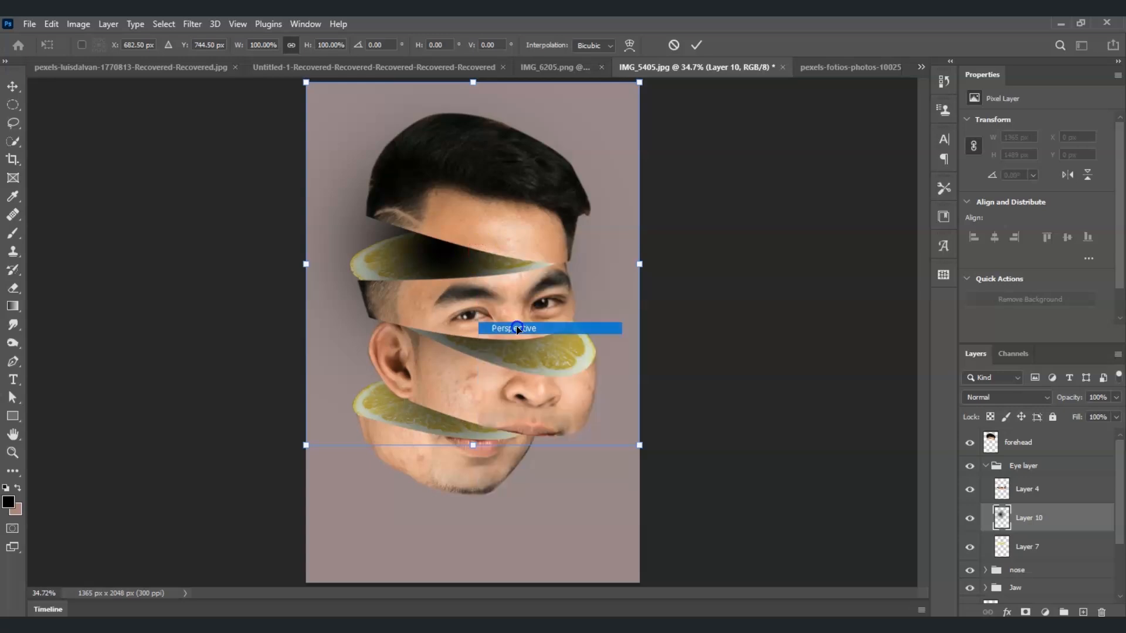
left_click_drag(306, 446, 317, 396)
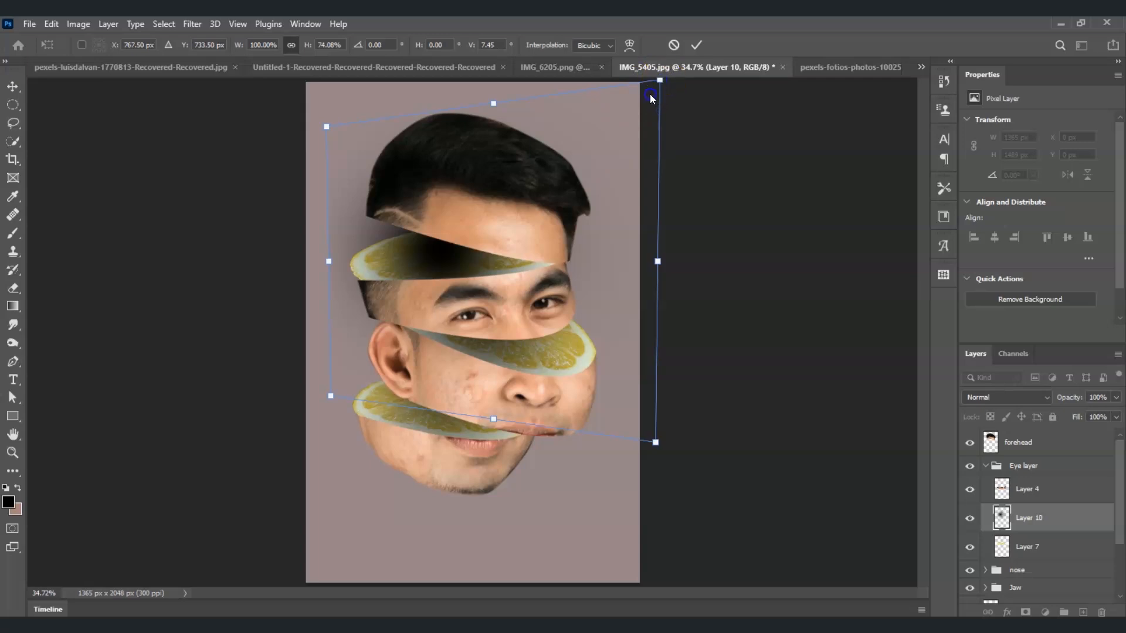
left_click_drag(466, 271, 504, 272)
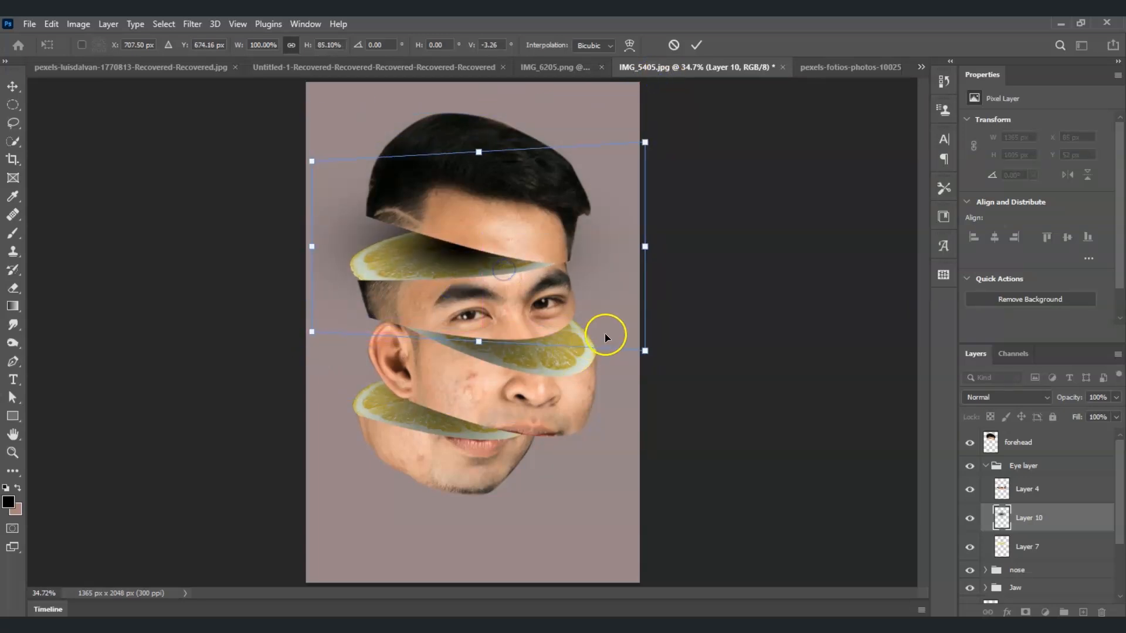
key("Return")
key("b")
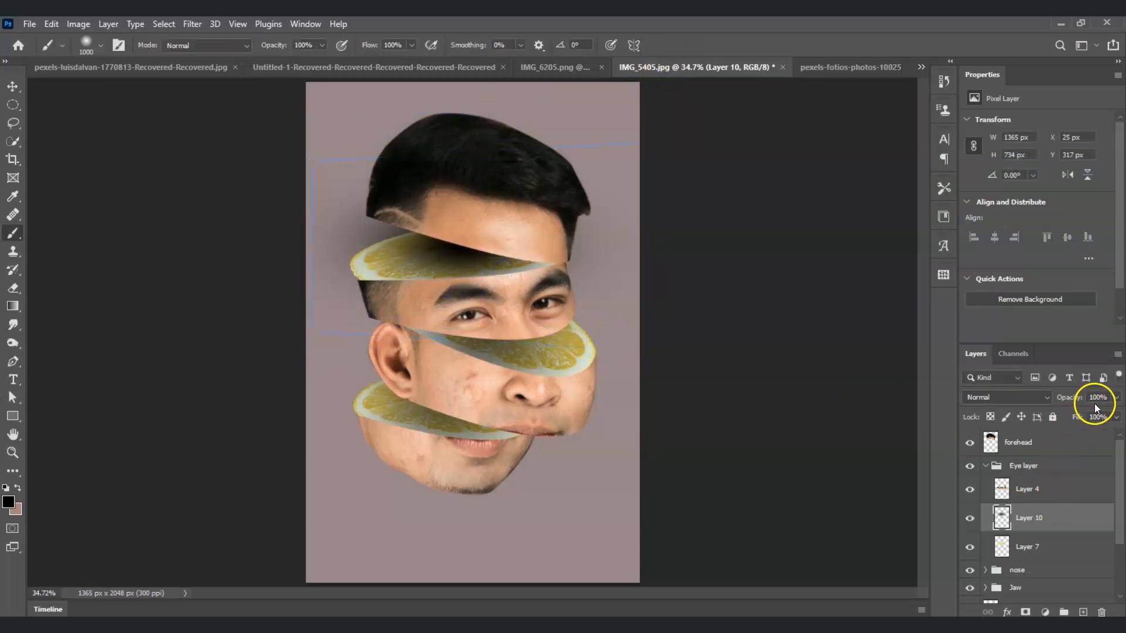
Clip the eye shadow layer to Layer 7 and set its opacity to 70%.
right_click(1049, 515)
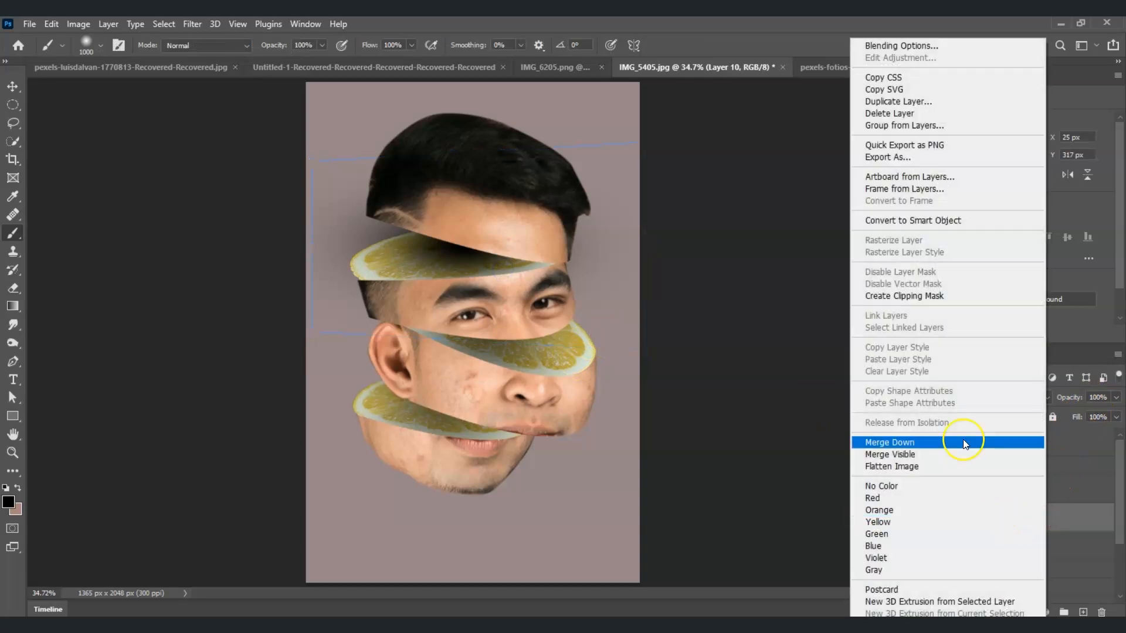
left_click(936, 302)
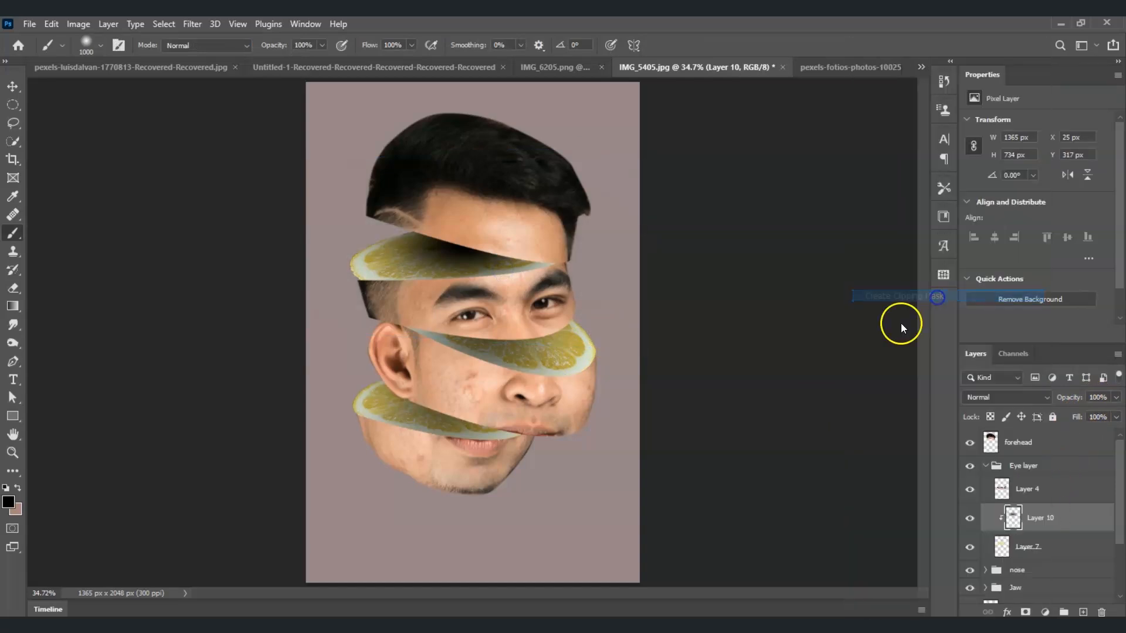
left_click(1102, 397)
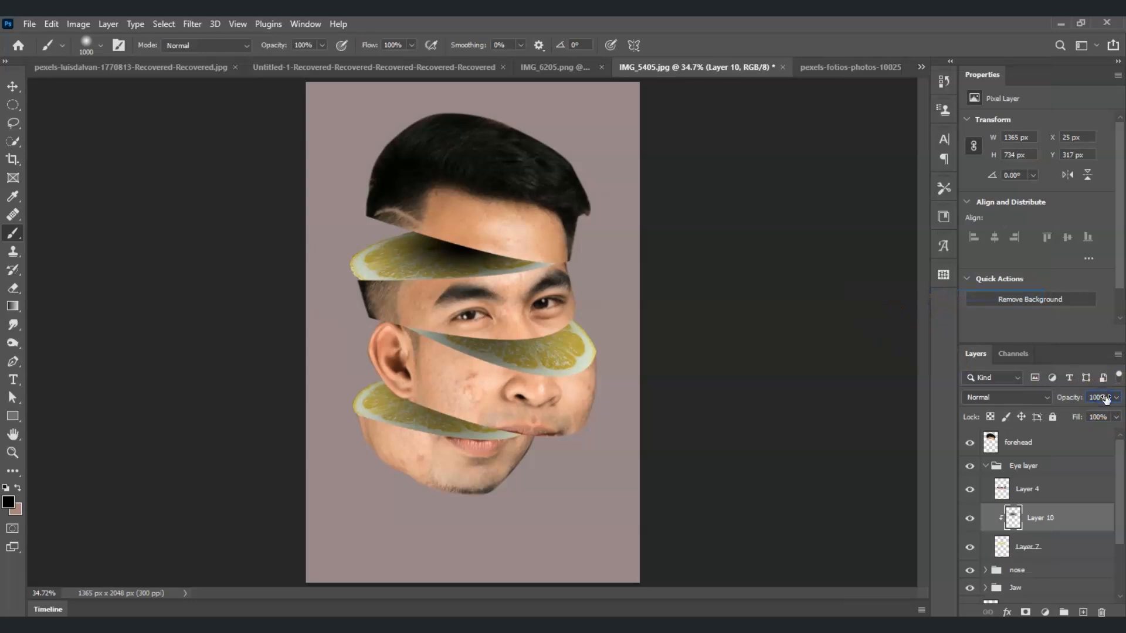
type("70")
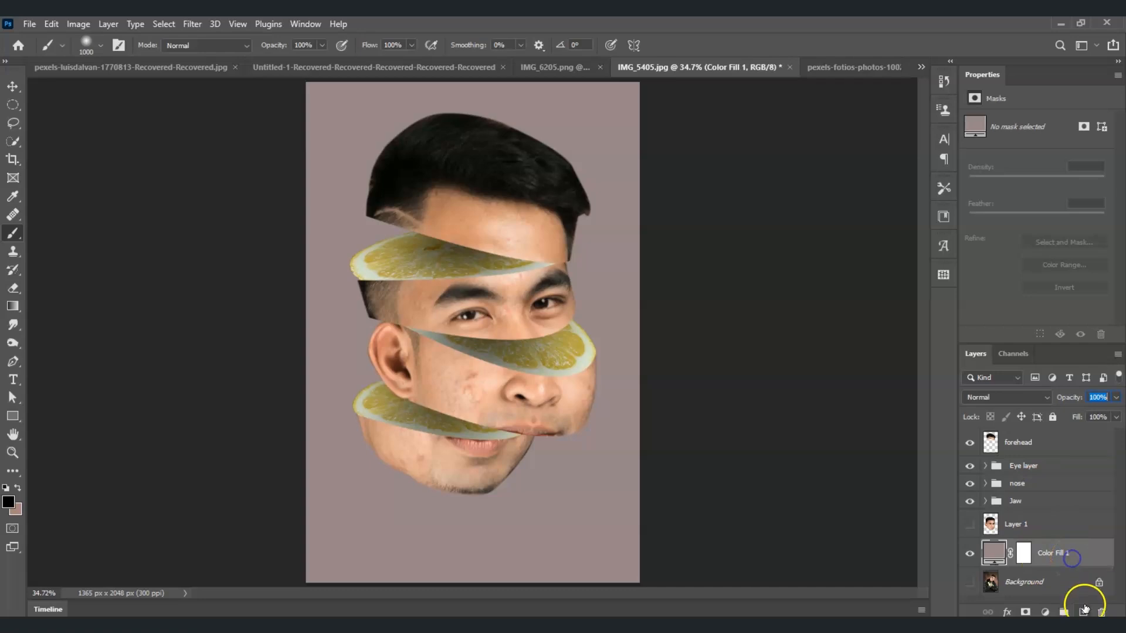
Add a new layer above Color Fill 1 and dab two overlapping soft black spots beneath the chin.
left_click(1084, 611)
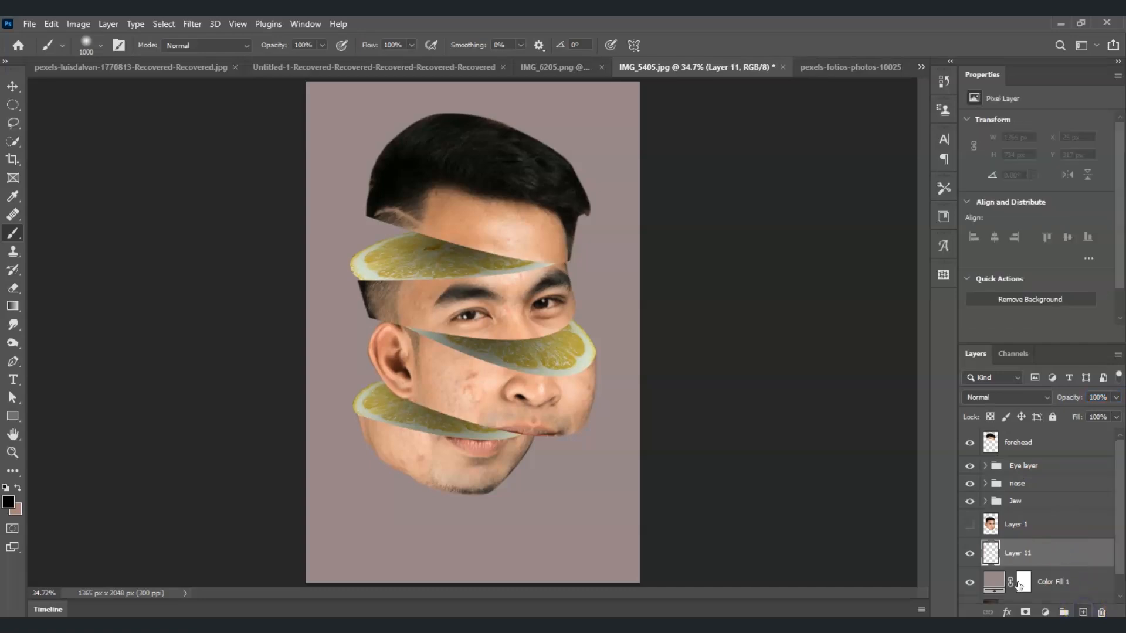
left_click(453, 509)
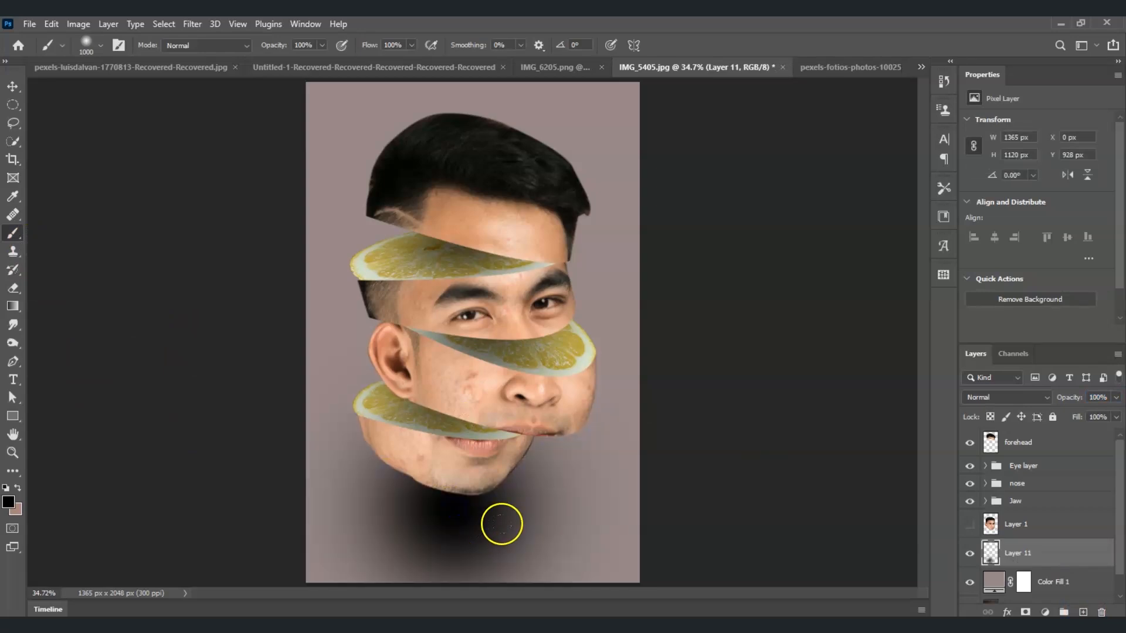
left_click(508, 515)
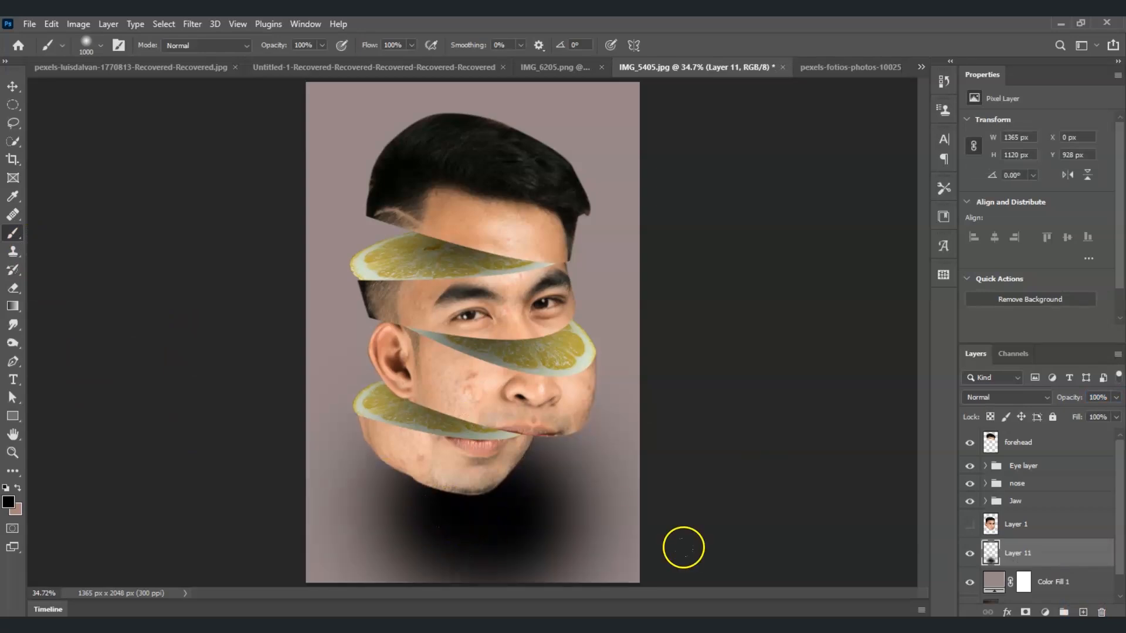
Transform the black spots into a flat ground shadow about 371 px tall below the head, narrowing its far edge in perspective.
key("ctrl+t")
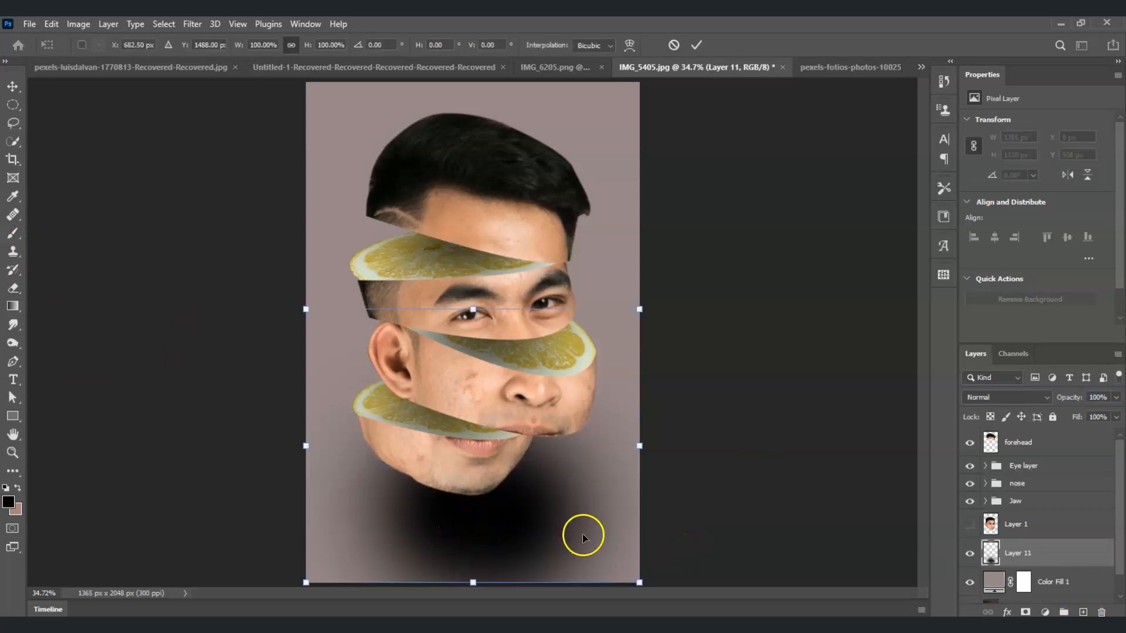
right_click(478, 473)
left_click(523, 291)
left_click_drag(315, 308, 305, 368)
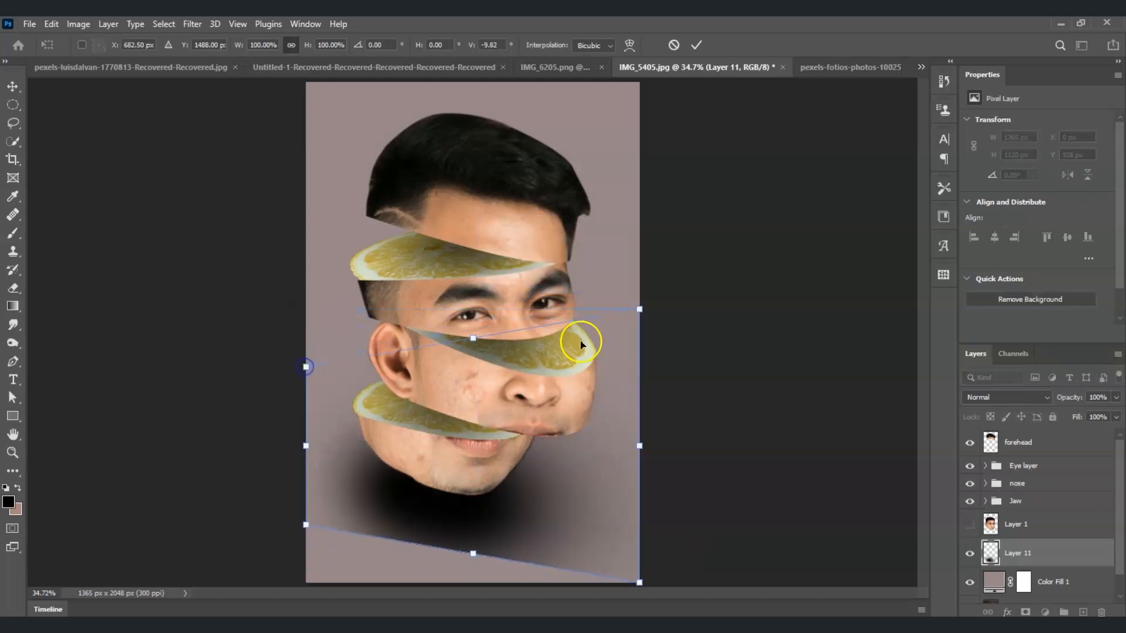
left_click_drag(639, 312, 639, 399)
left_click_drag(306, 367, 306, 400)
left_click_drag(497, 446, 491, 537)
left_click_drag(633, 494, 607, 501)
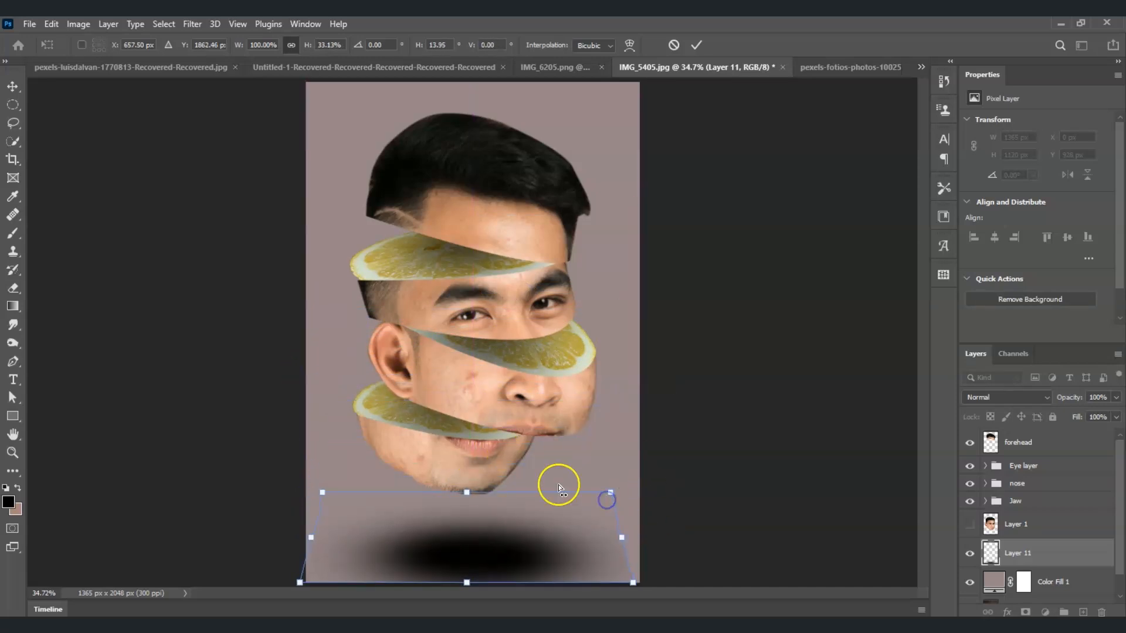
Apply a Gaussian Blur with a 4.4-pixel radius to the ground shadow on Layer 11 and set its opacity to 70%.
left_click(1044, 554)
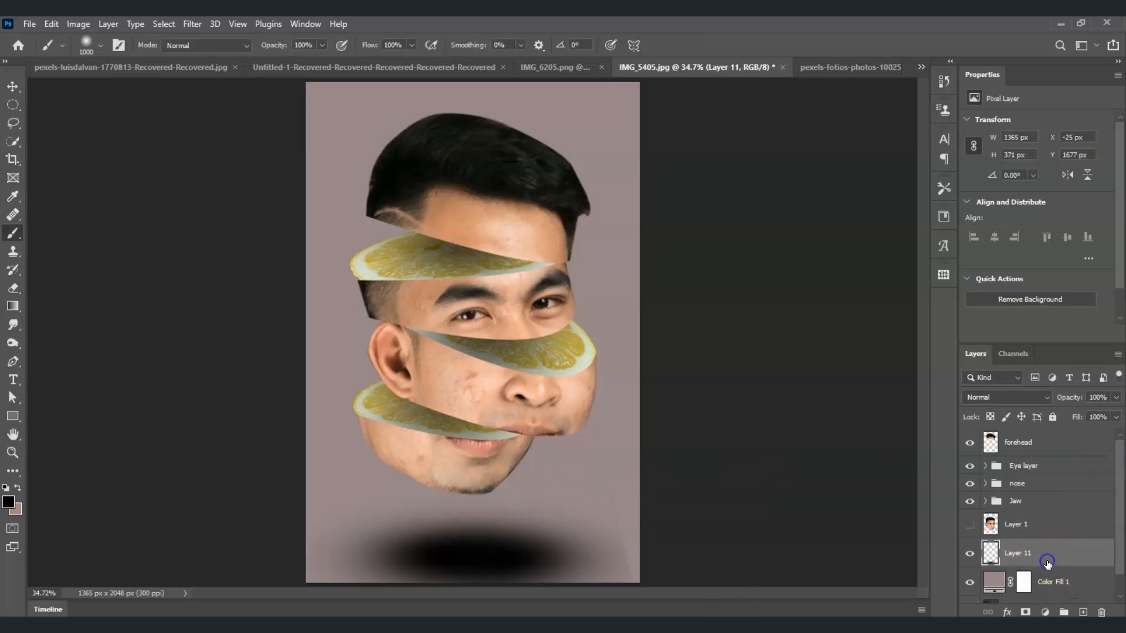
left_click(190, 29)
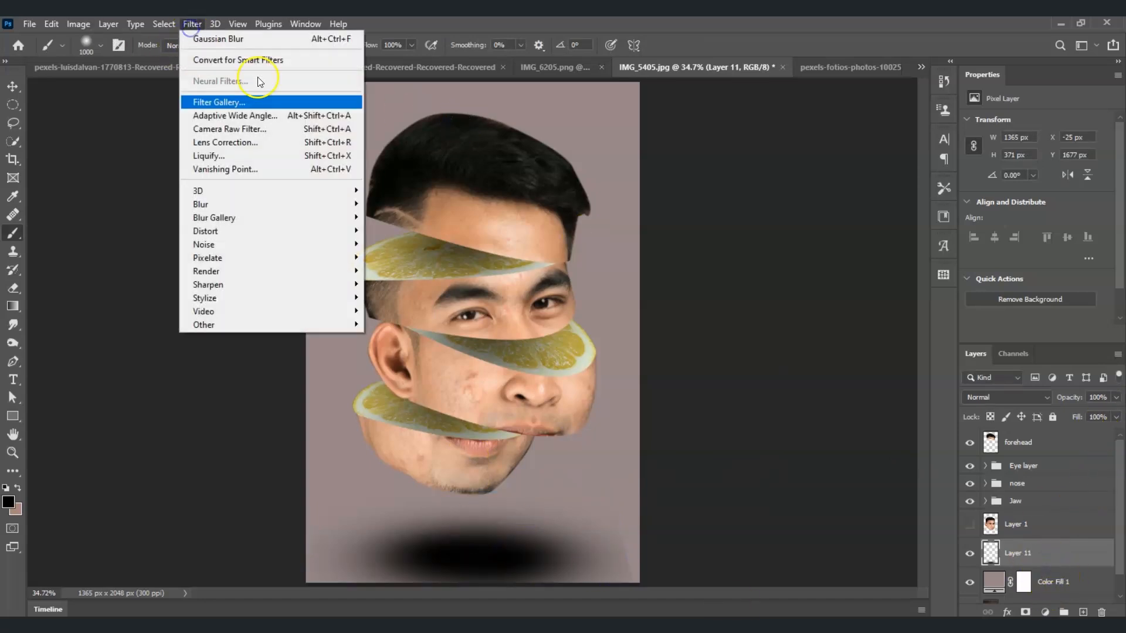
mouse_move(285, 203)
left_click(427, 256)
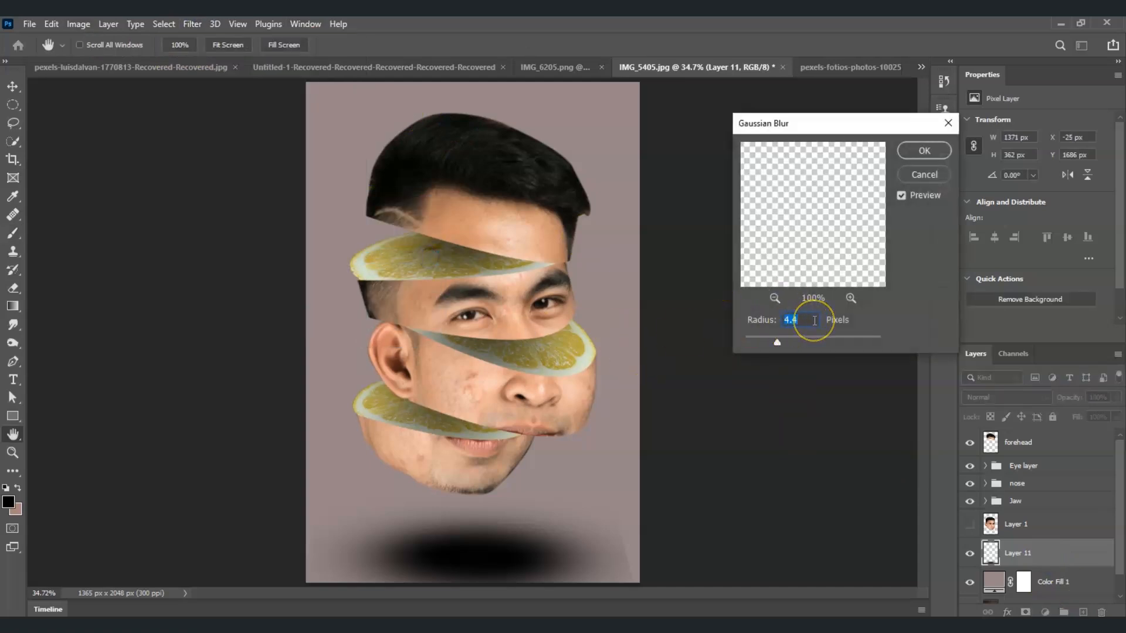
left_click(914, 152)
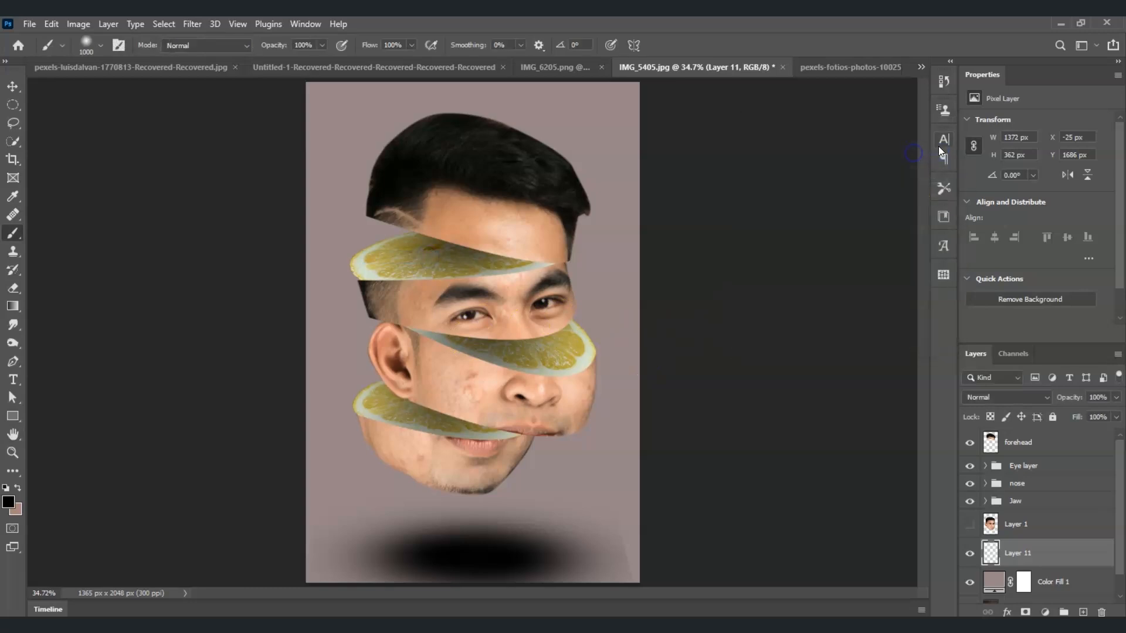
left_click(1115, 399)
type("70")
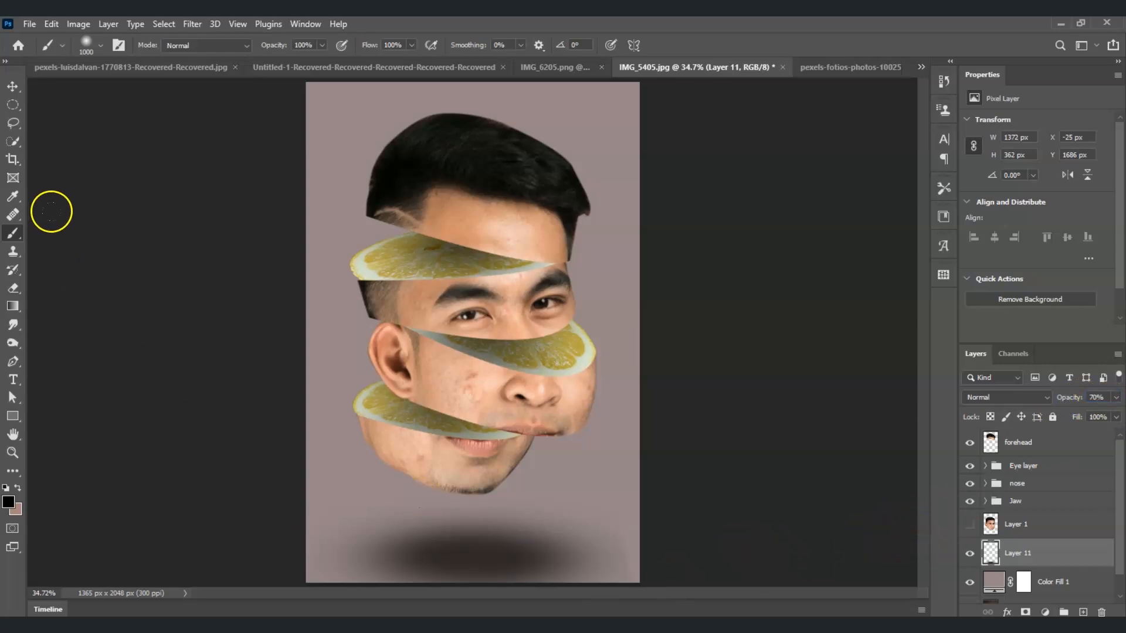
Hide the Color Fill 1 background and add a new empty layer directly above it.
left_click(12, 87)
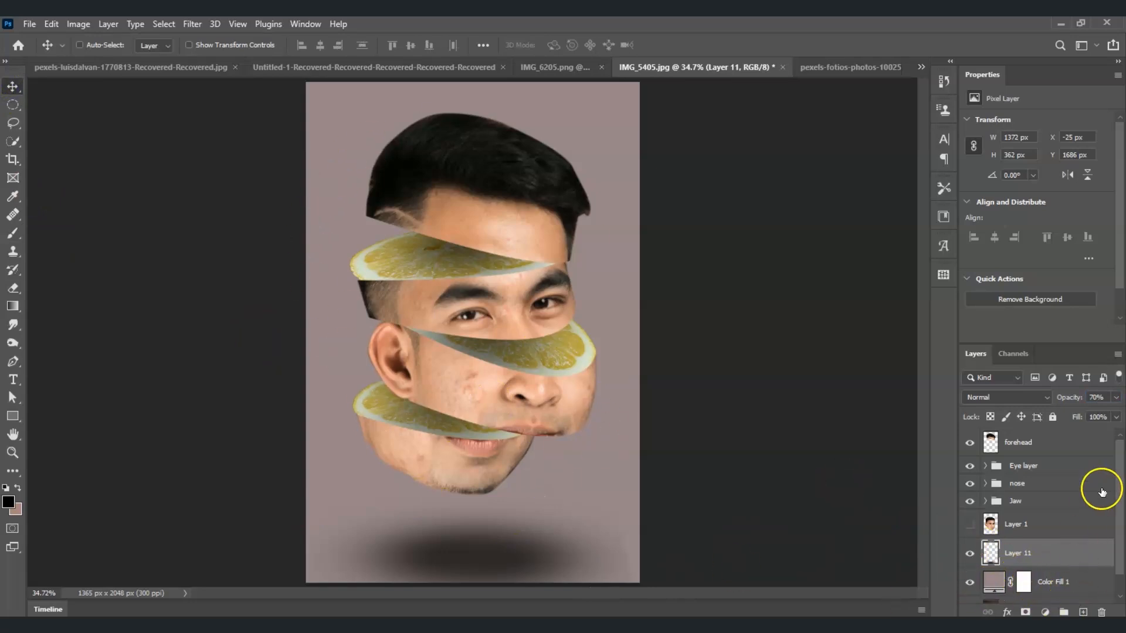
left_click_drag(1114, 475, 1116, 487)
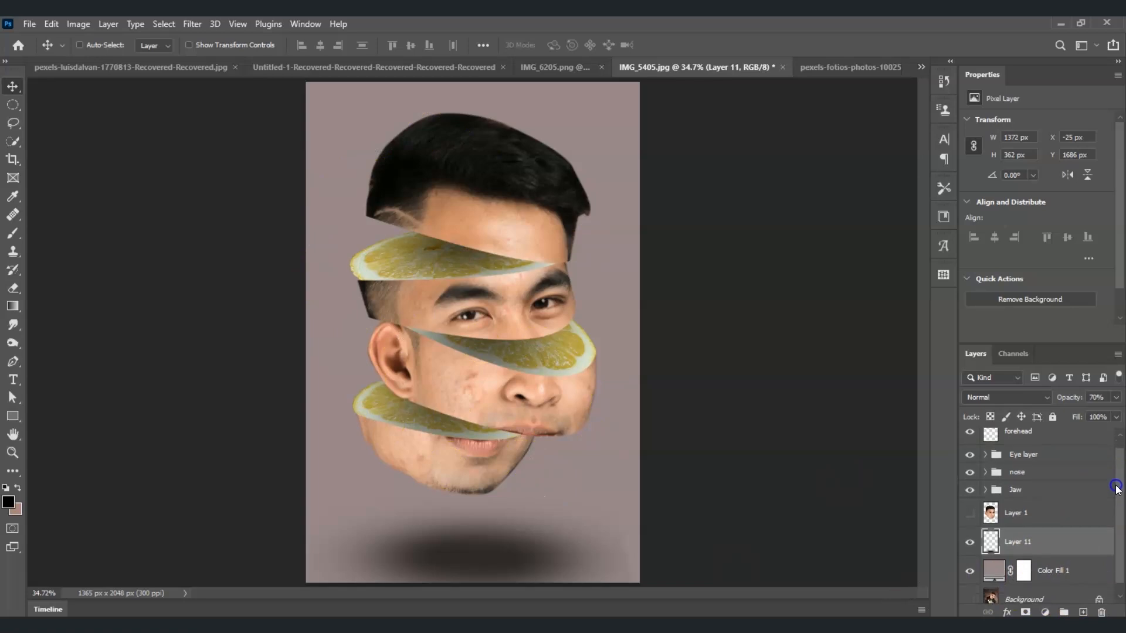
left_click(970, 571)
left_click(1061, 578)
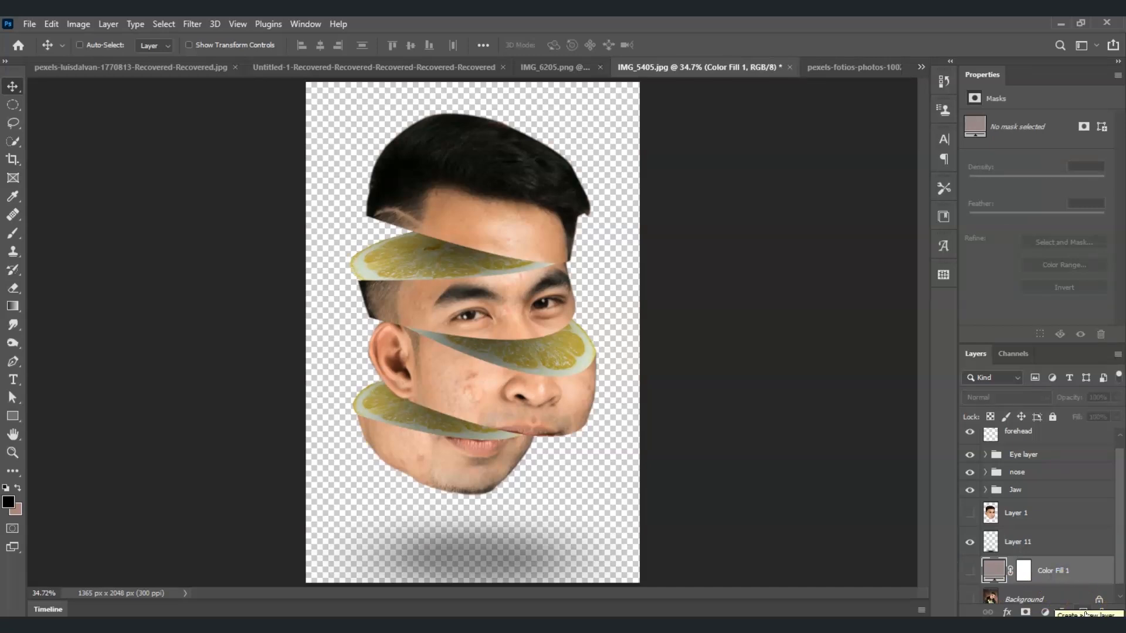
left_click(1084, 613)
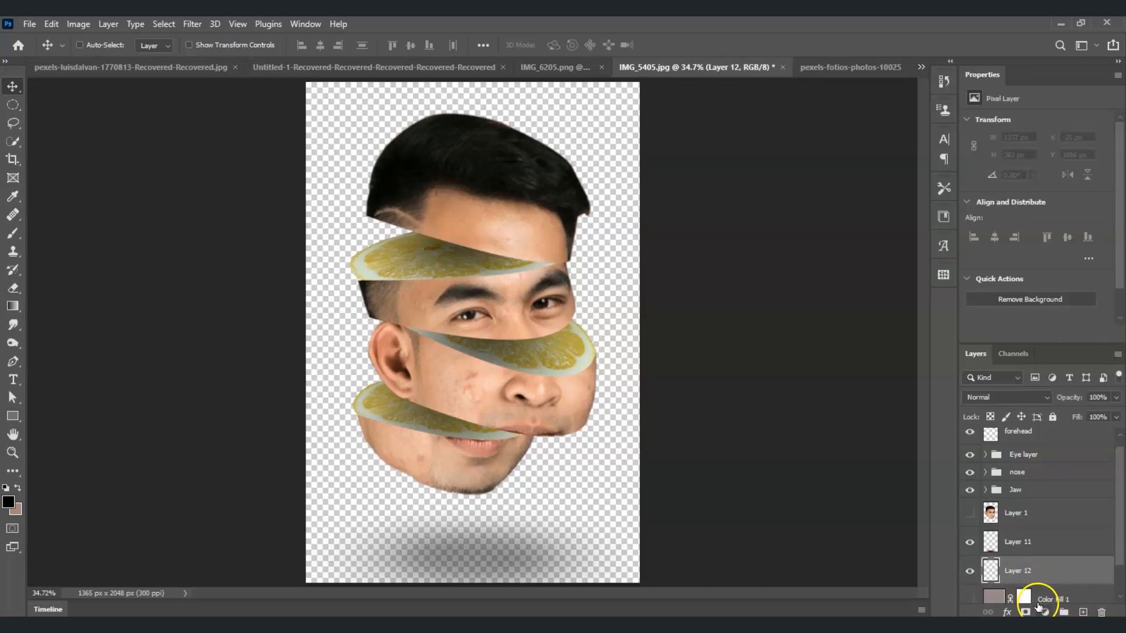
Choose the Gradient tool and set the gradient's starting colour stop to a yellow-green.
left_click(13, 306)
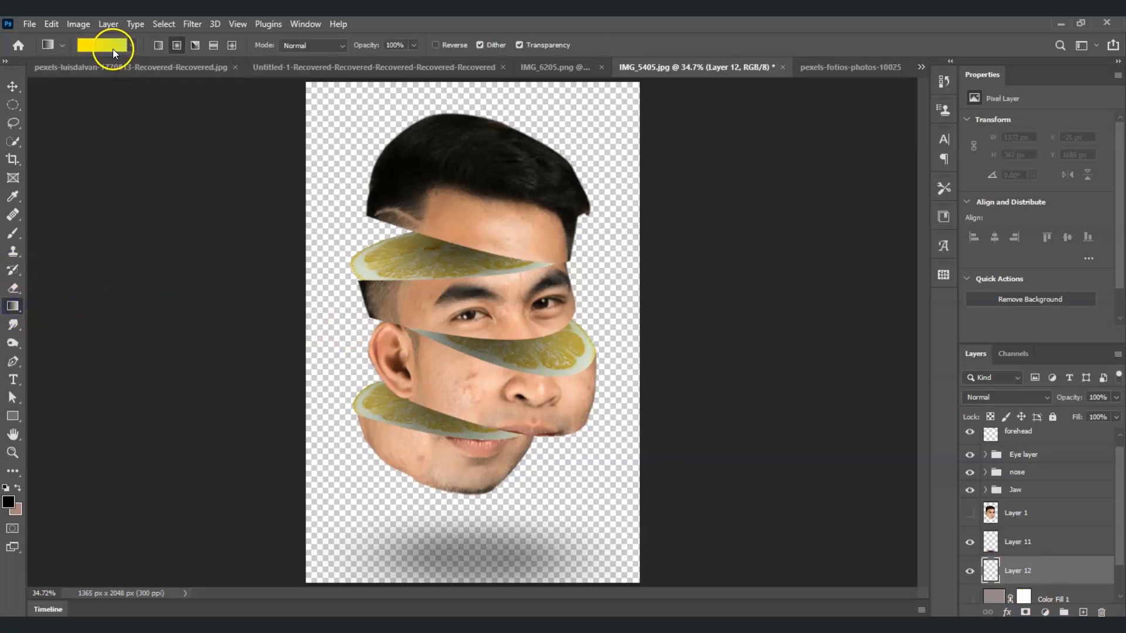
left_click(112, 46)
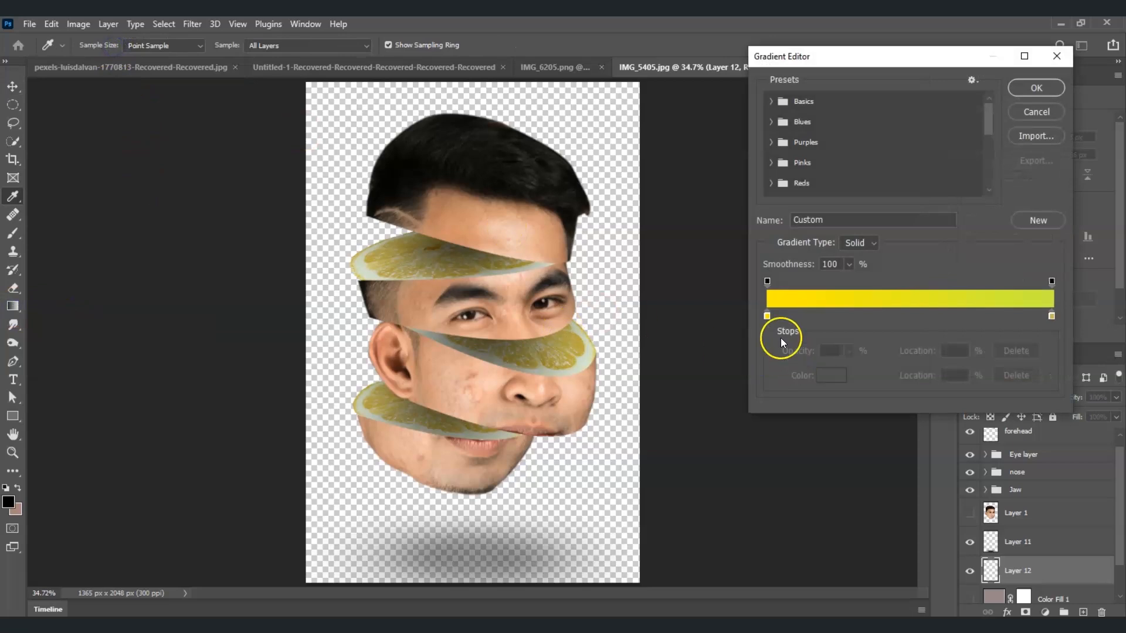
left_click(767, 316)
left_click(827, 387)
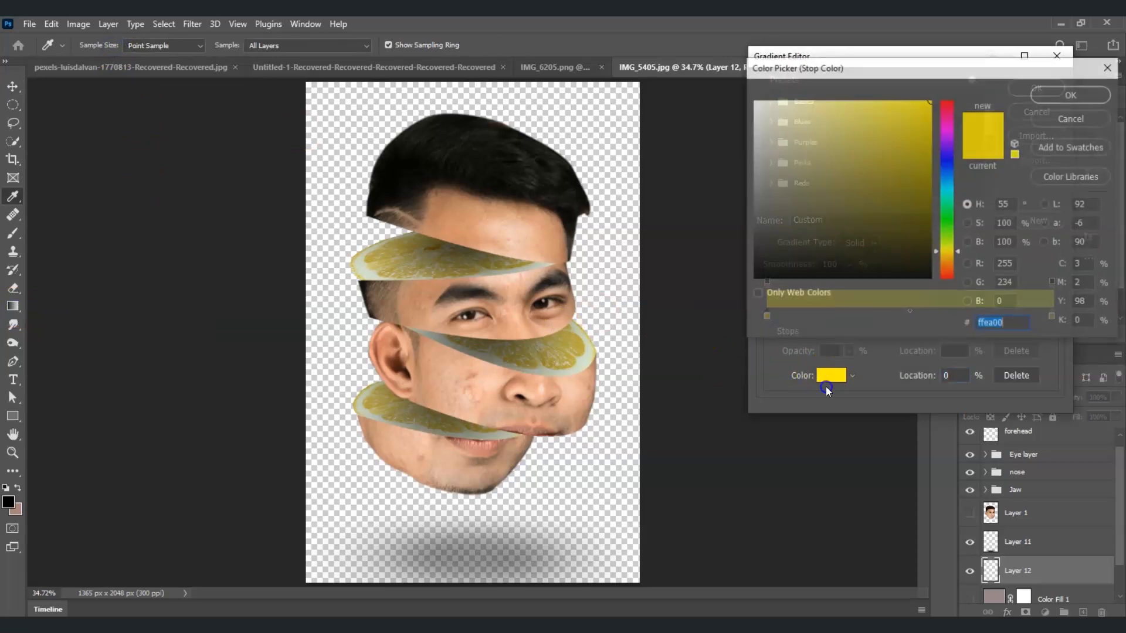
left_click_drag(948, 223, 948, 246)
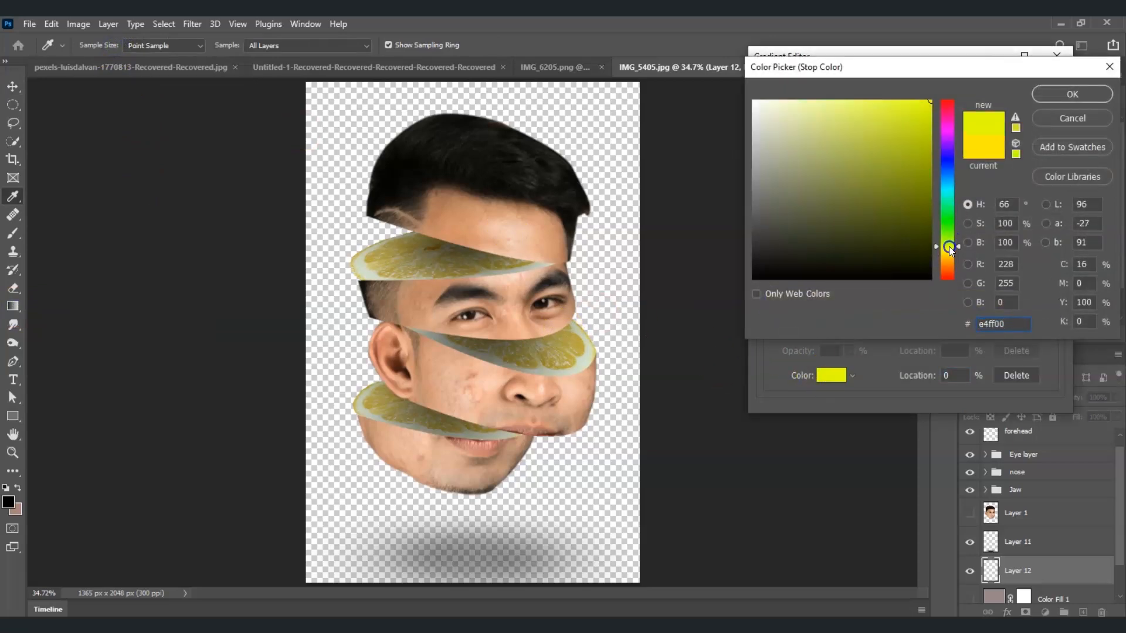
mouse_move(866, 179)
left_mouse_down()
mouse_move(880, 129)
mouse_move(897, 114)
left_mouse_up()
left_click(1092, 99)
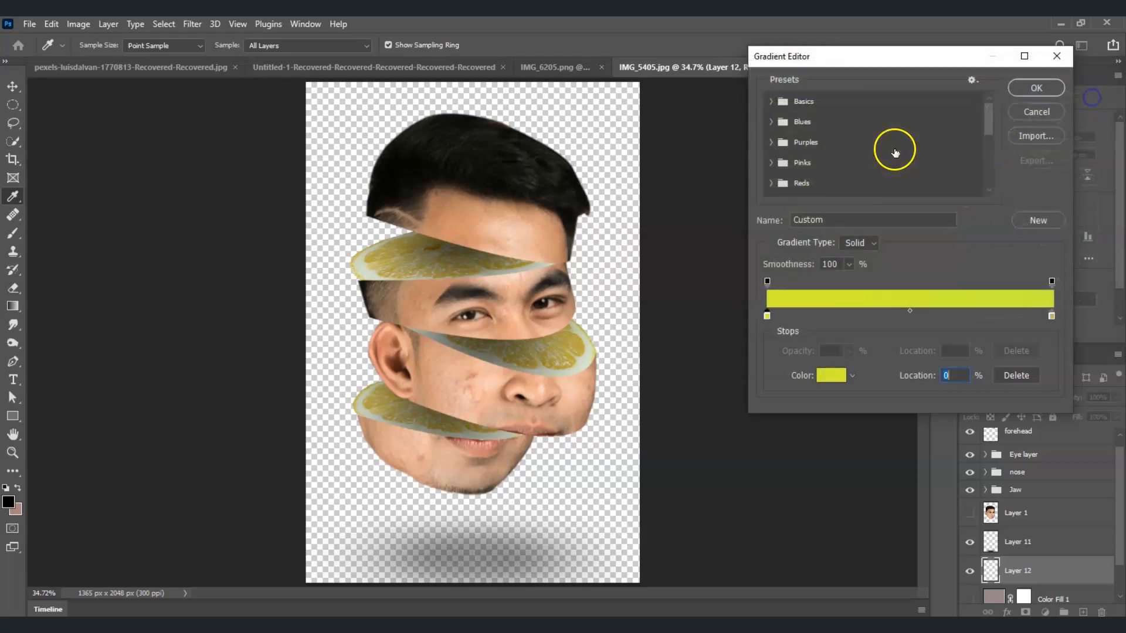
Set the gradient's end stop to green #6da53c and fill Layer 12 with a radial gradient spreading from the face's centre past the canvas corner.
left_click(1050, 317)
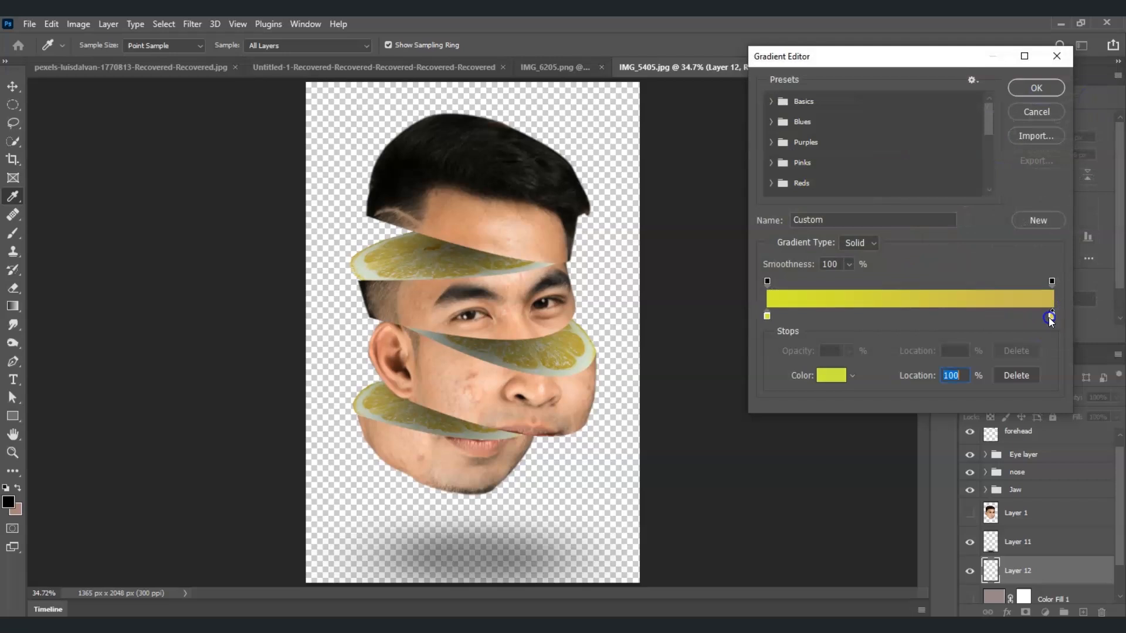
left_click(1051, 317)
left_click(833, 378)
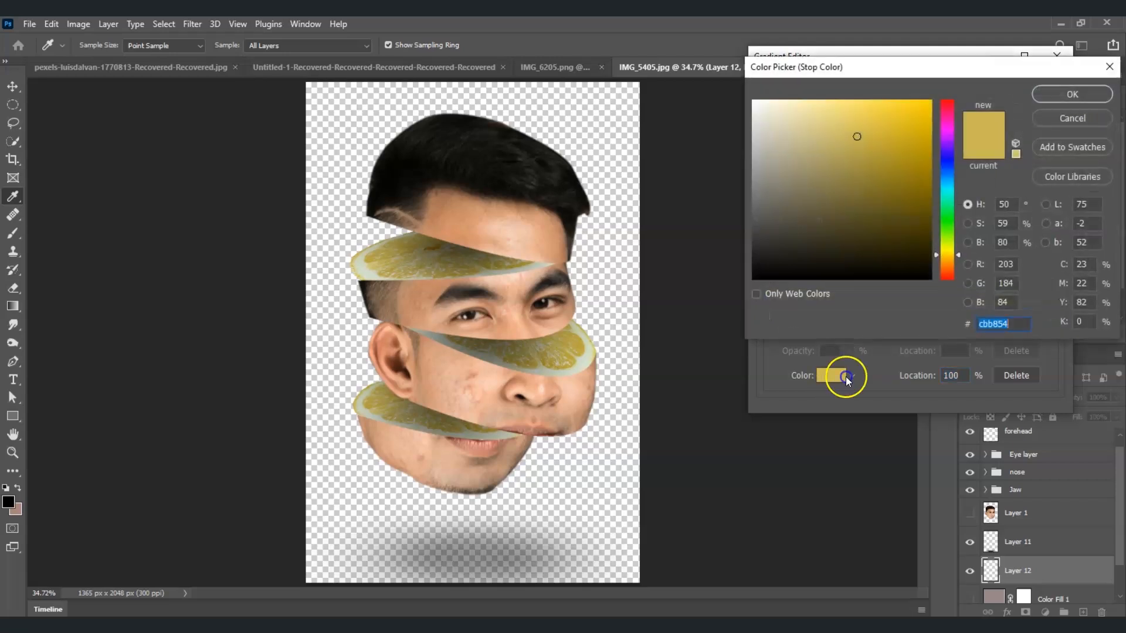
left_click_drag(954, 240, 949, 235)
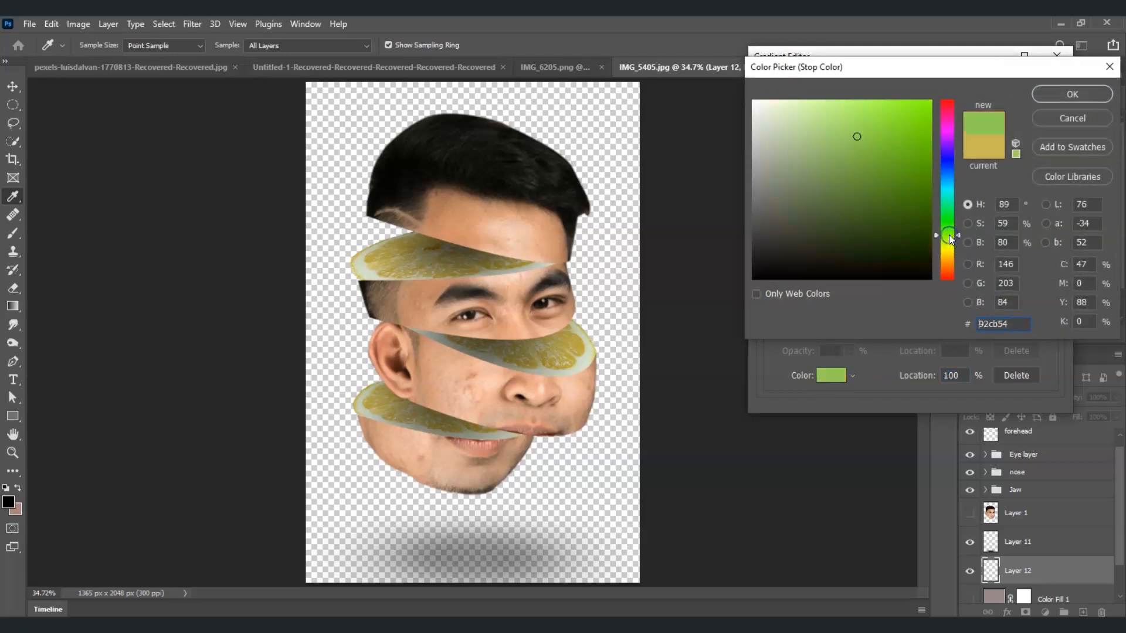
left_click(880, 177)
left_click_drag(872, 171, 865, 162)
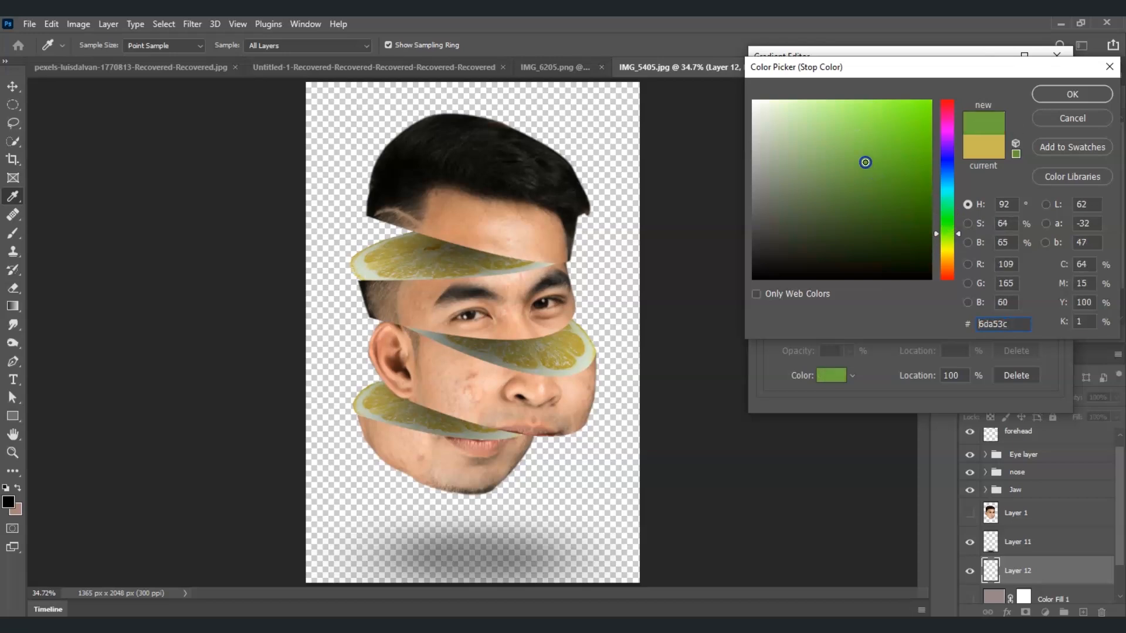
left_click(1088, 93)
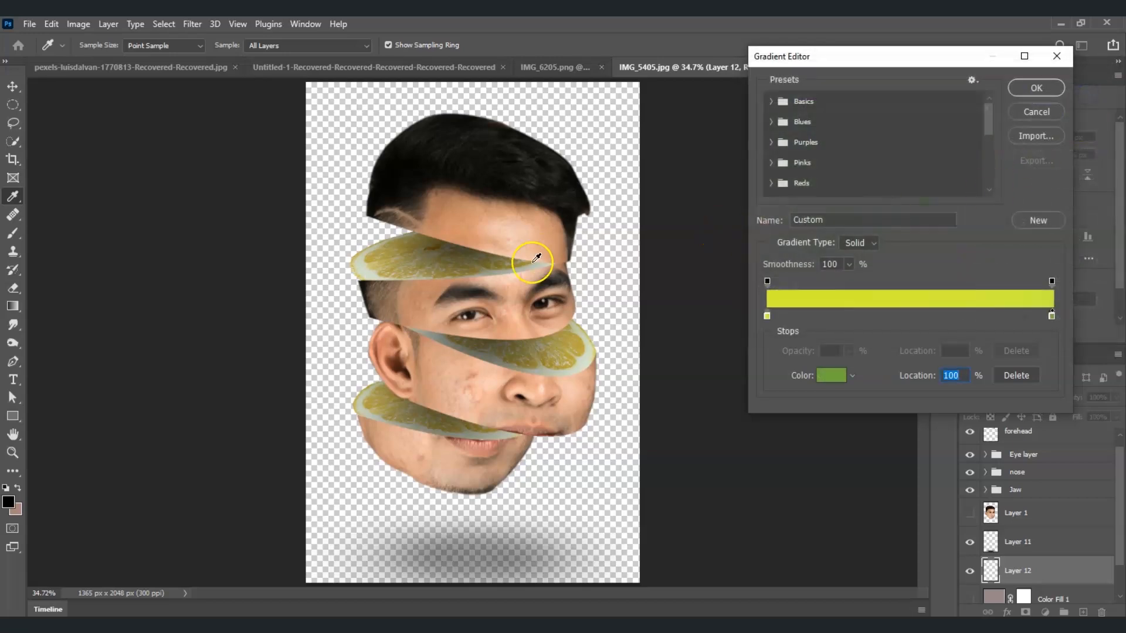
left_click(1036, 88)
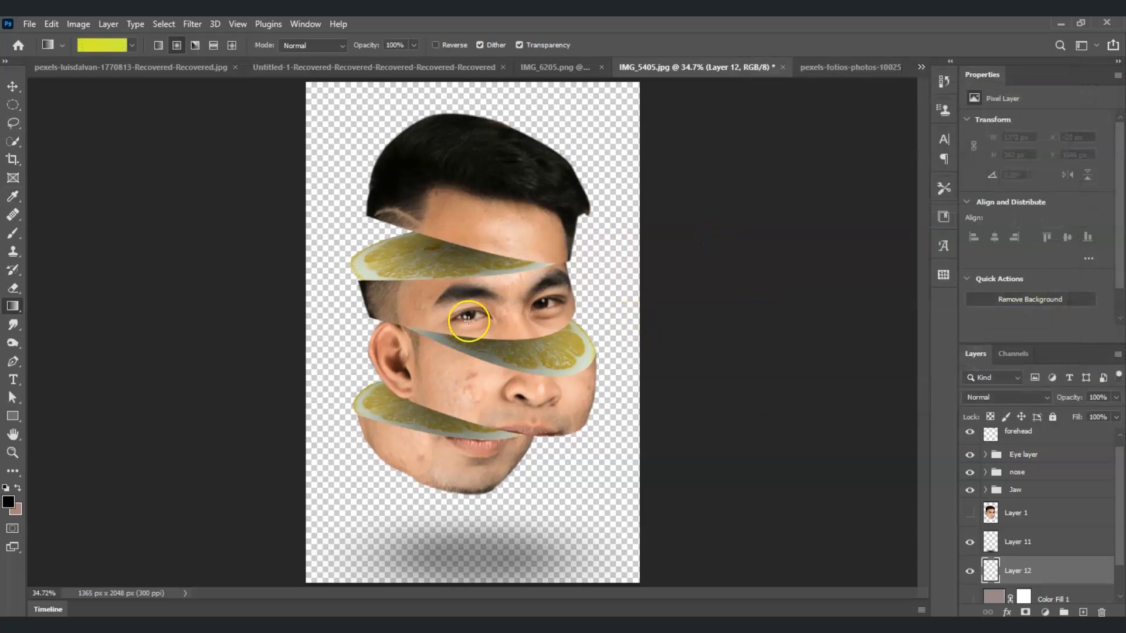
left_click_drag(476, 314, 764, 79)
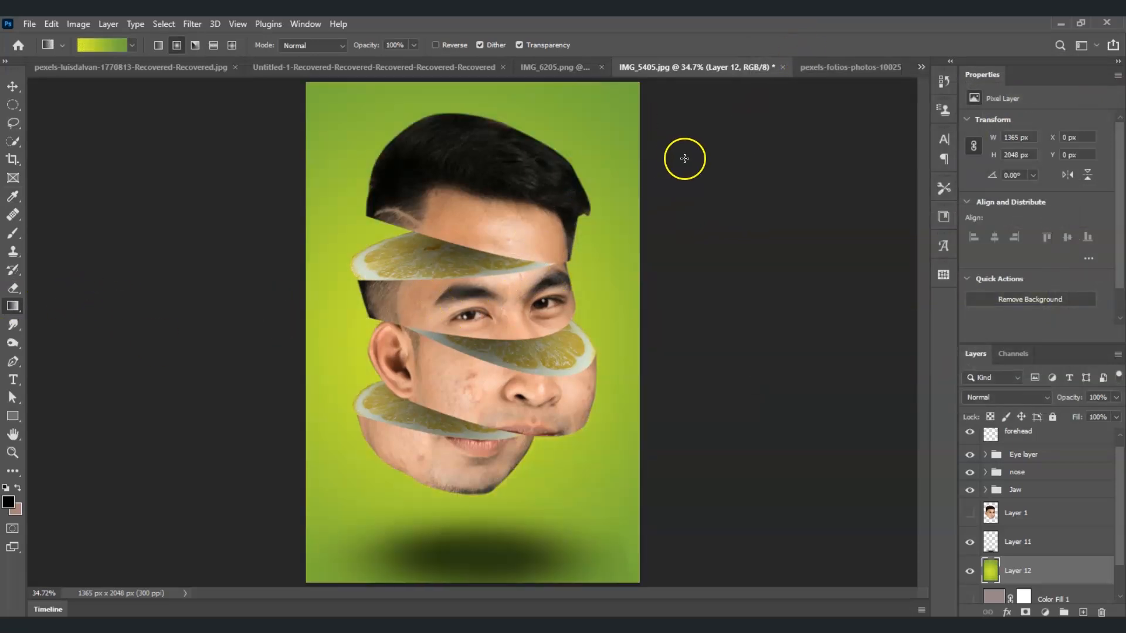